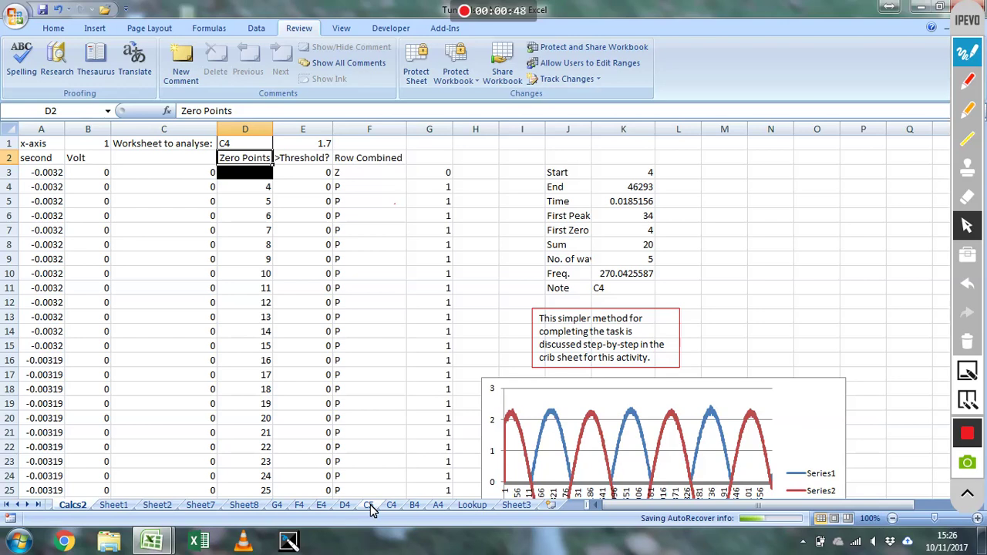
- Switch to the C5 sheet to see its second and Volt readings
click(369, 505)
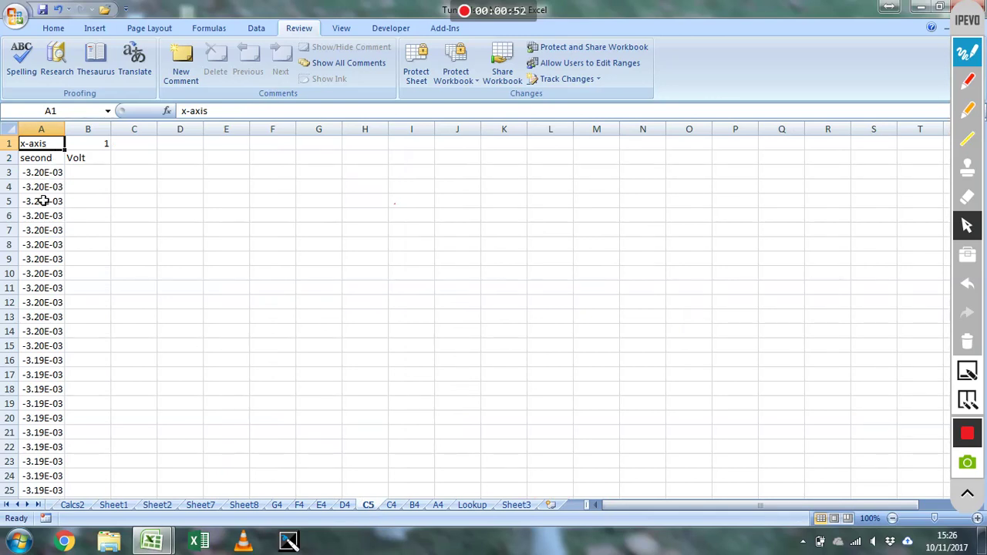
- Scroll through C5's Volt readings, then return to Calcs2 and bring the Calcs tab into view
scroll(67, 185, right, 3)
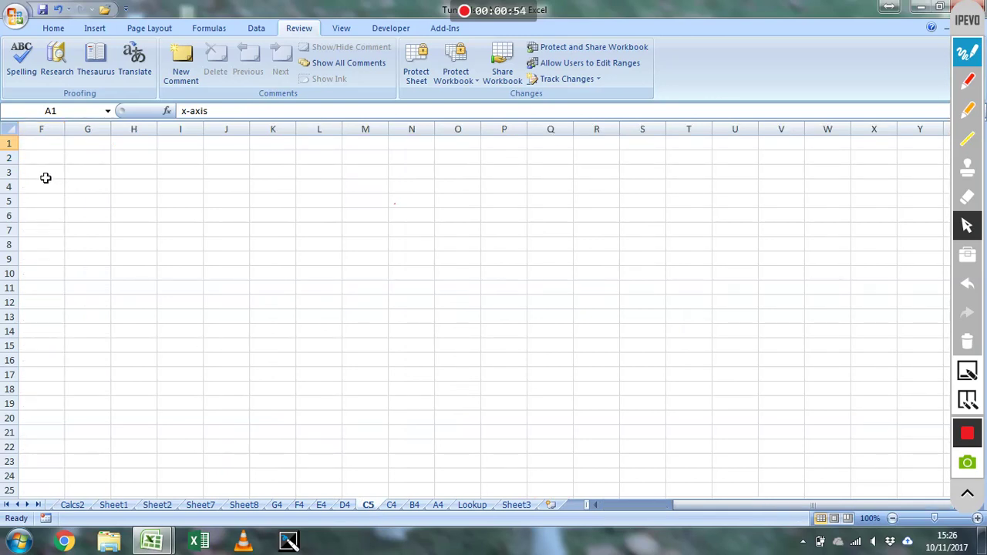
drag(701, 515, 596, 505)
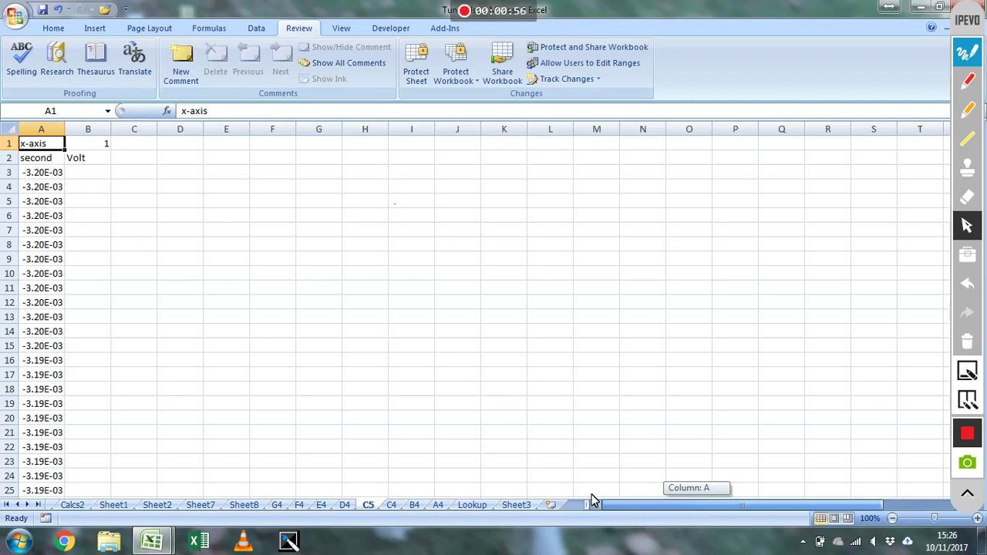
scroll(62, 242, down, 7)
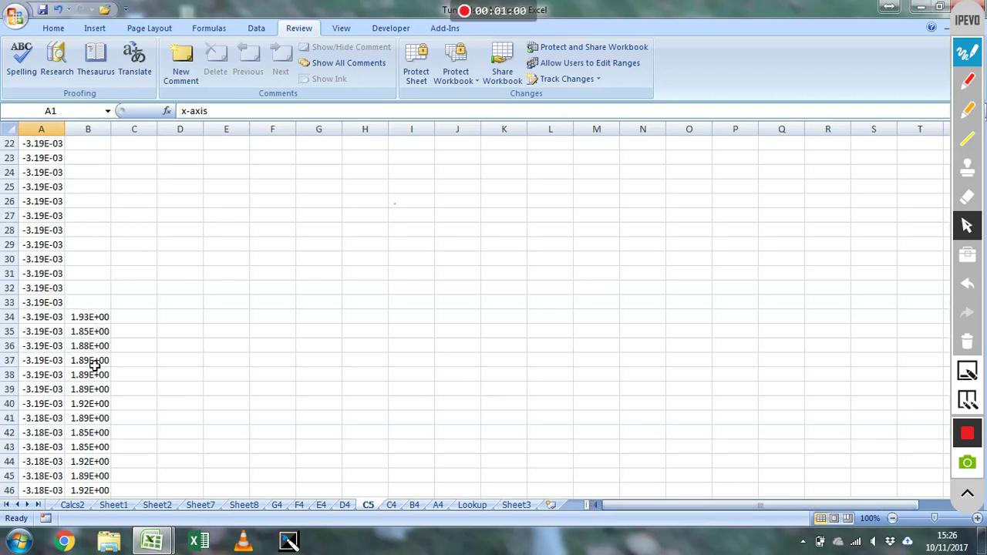
scroll(94, 369, up, 3)
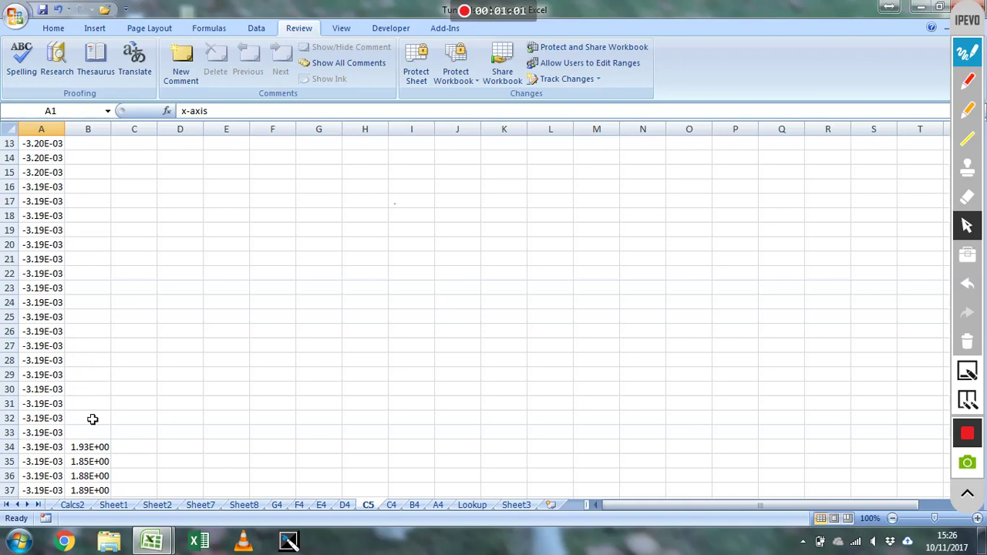
scroll(95, 170, up, 1)
scroll(102, 178, up, 3)
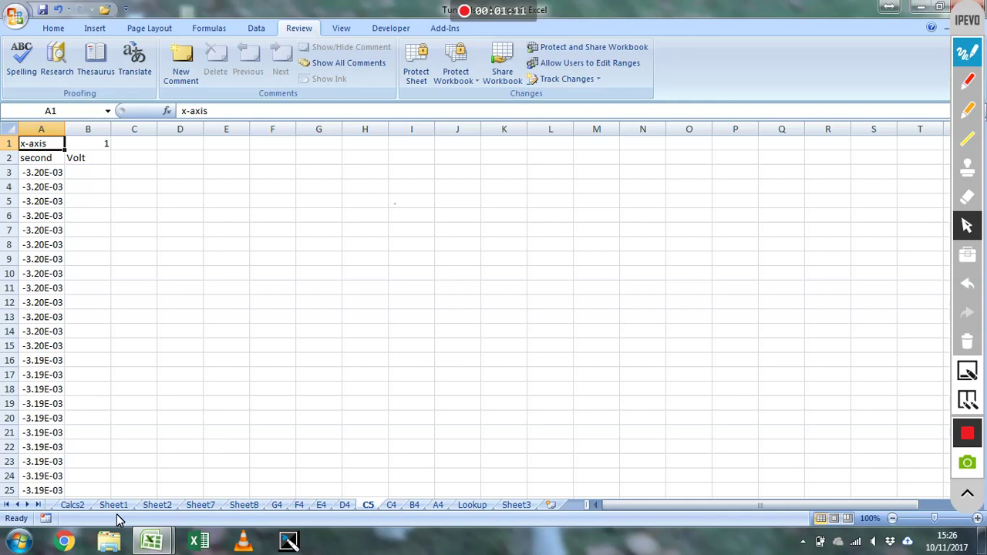
click(82, 506)
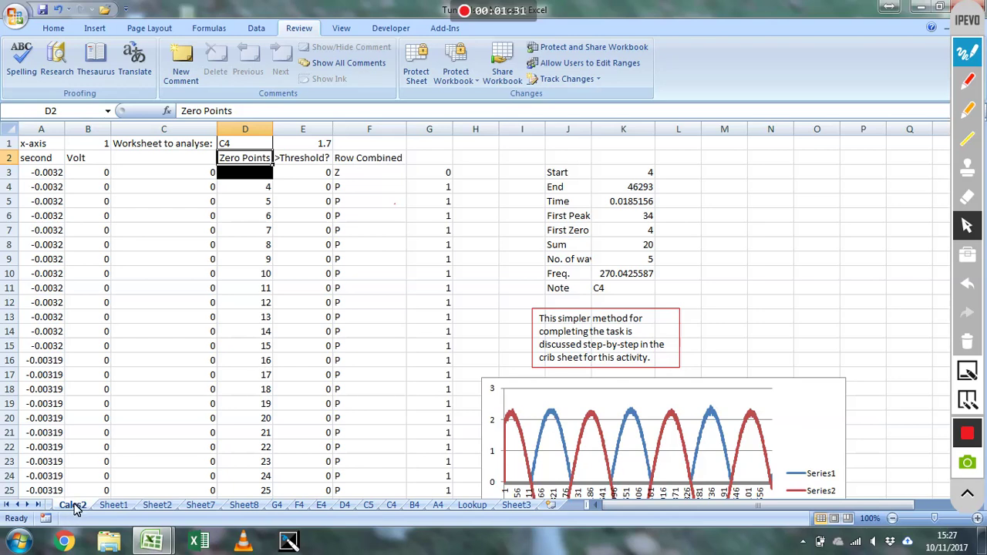
click(17, 505)
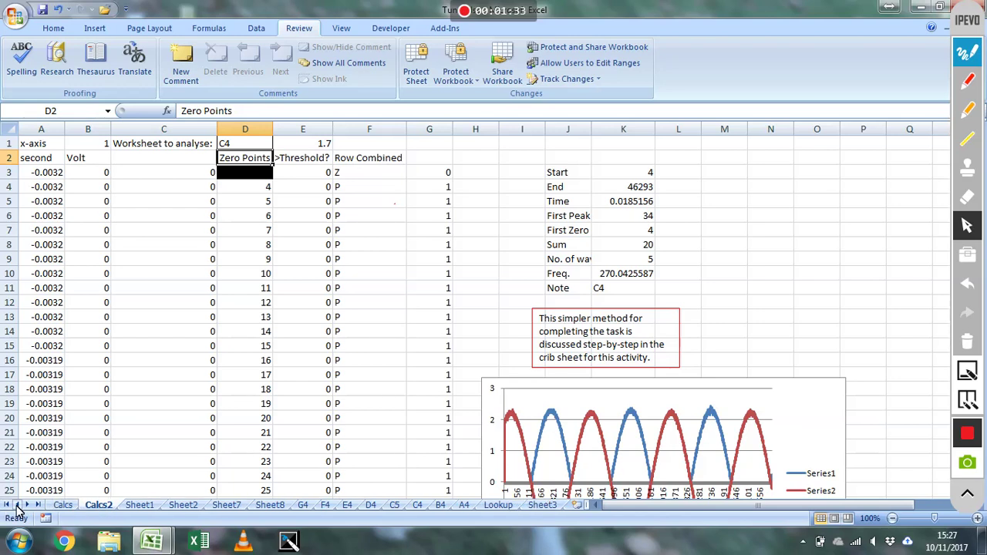
- Glance at Calcs, then open Calcs2 cell A1's IFERROR(INDIRECT(CONCATENATE(...))) formula for editing
click(63, 506)
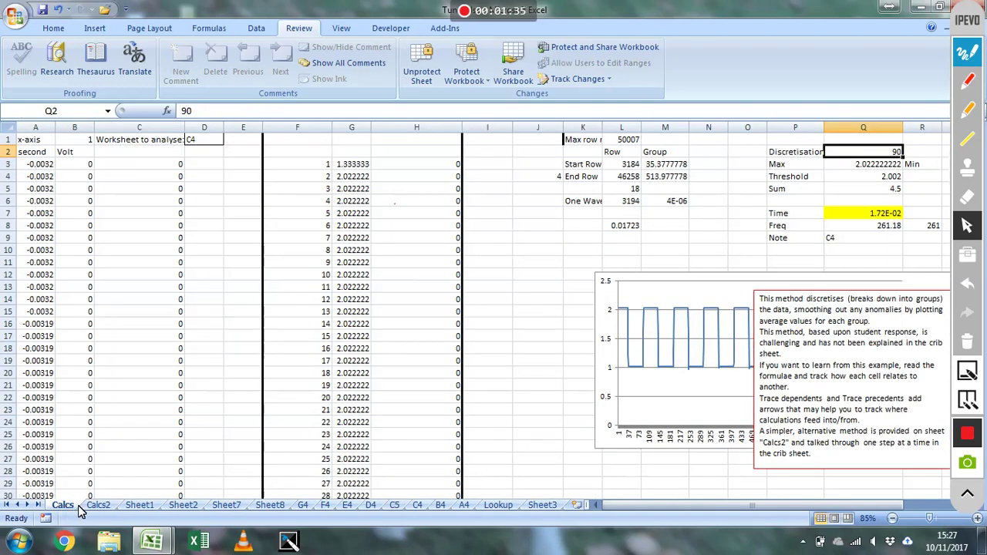
click(98, 506)
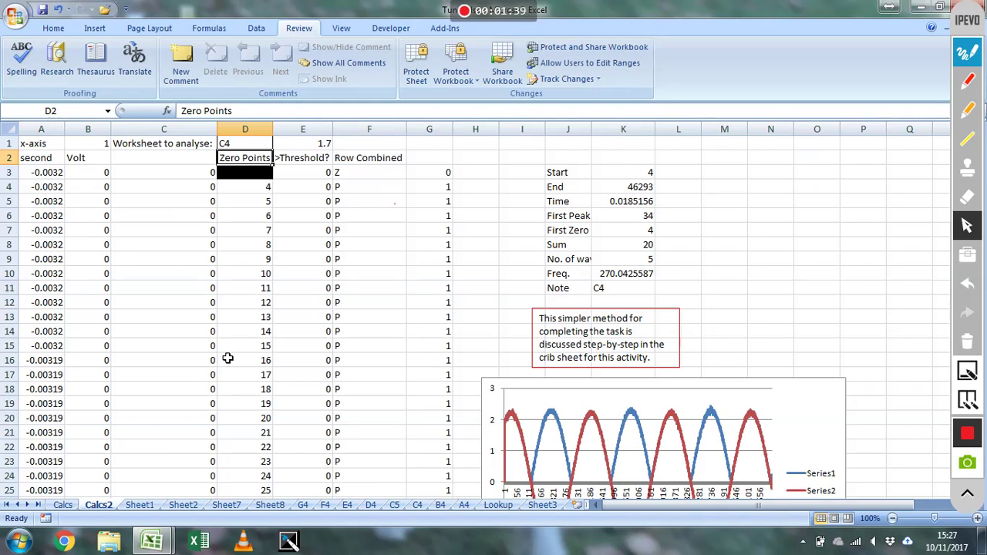
key(Left)
key(Left)
key(Left)
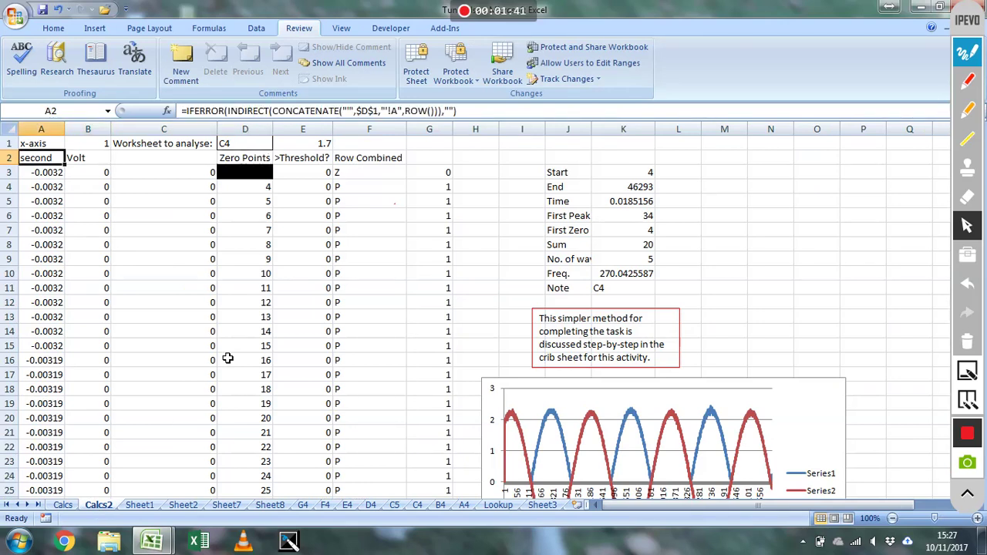
click(47, 145)
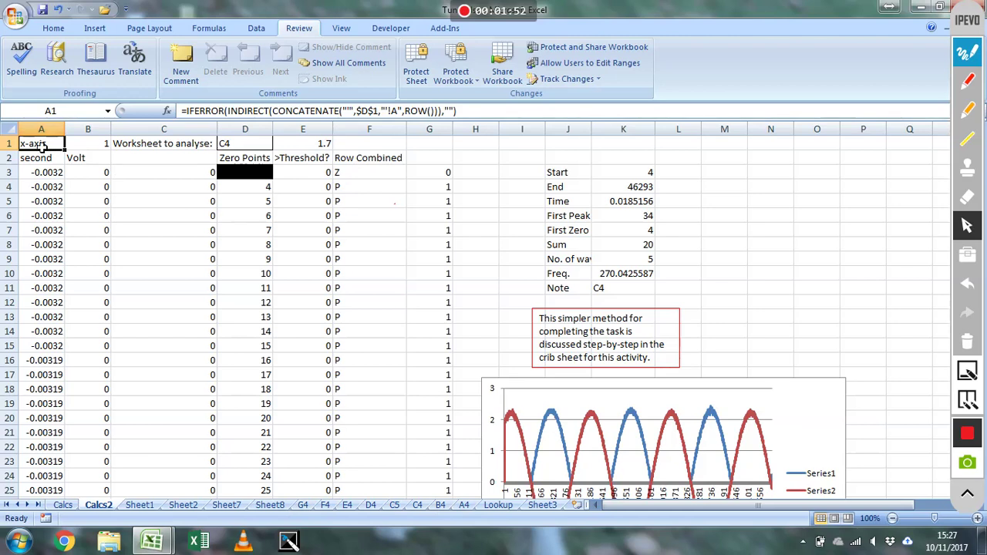
click(202, 109)
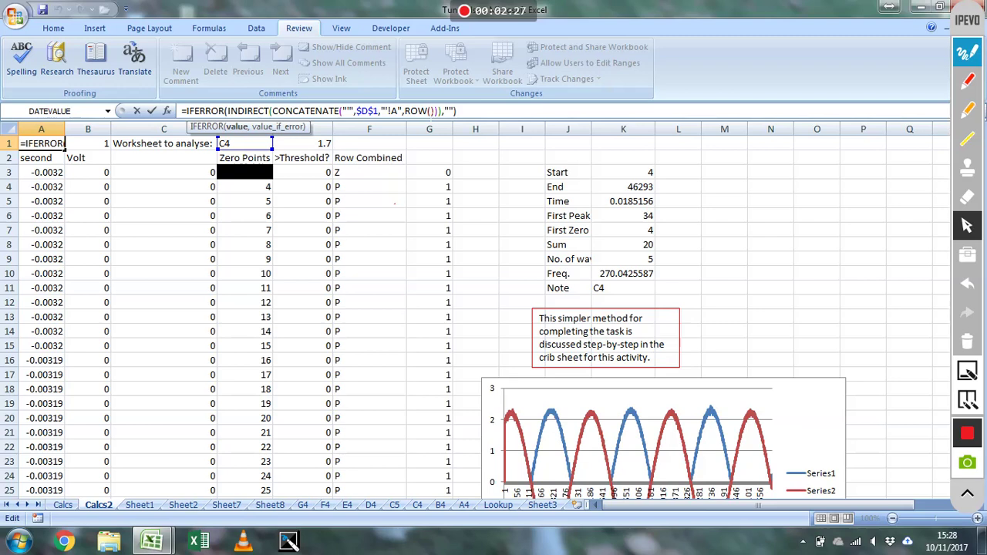
- Cancel editing A1 and launch Evaluate Formula from the Formulas ribbon
key(Escape)
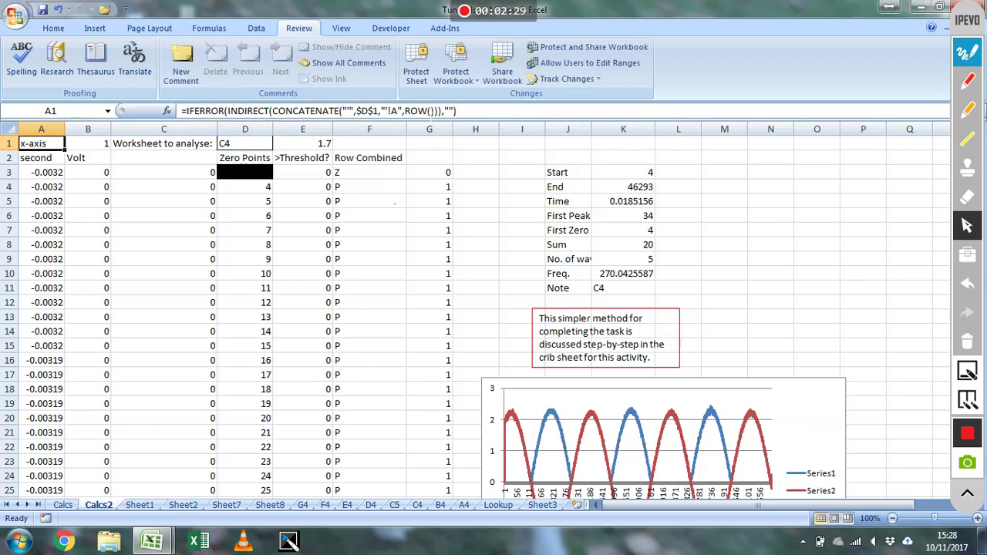
click(209, 28)
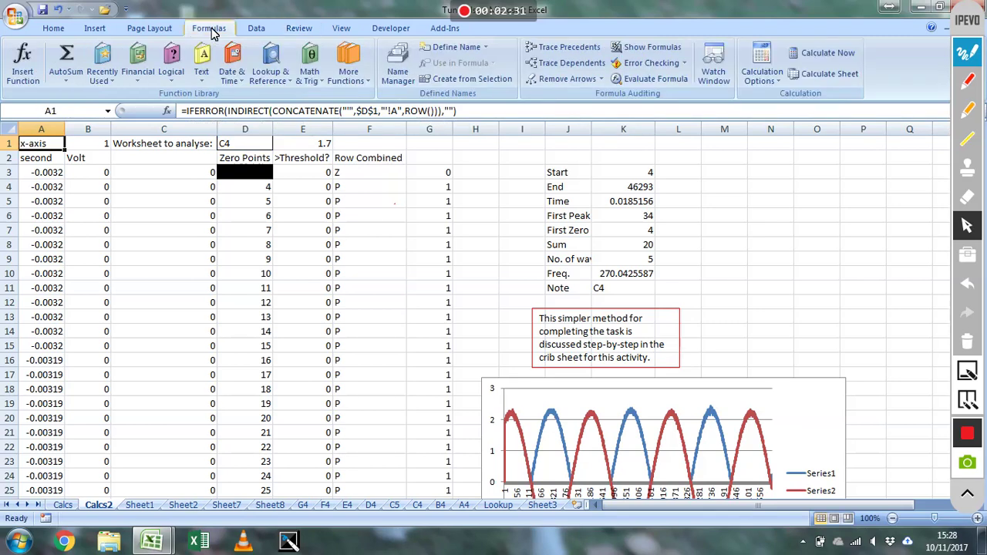
click(652, 83)
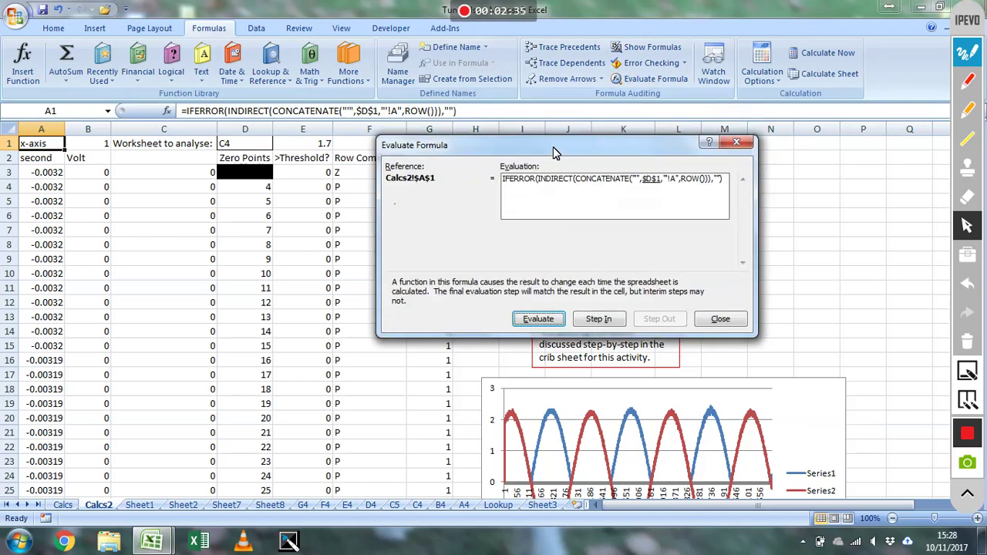
- Evaluate A1's formula through $D$1, ROW() and C4!A1 to 'x-axis', then view sheet C4
drag(557, 149, 479, 148)
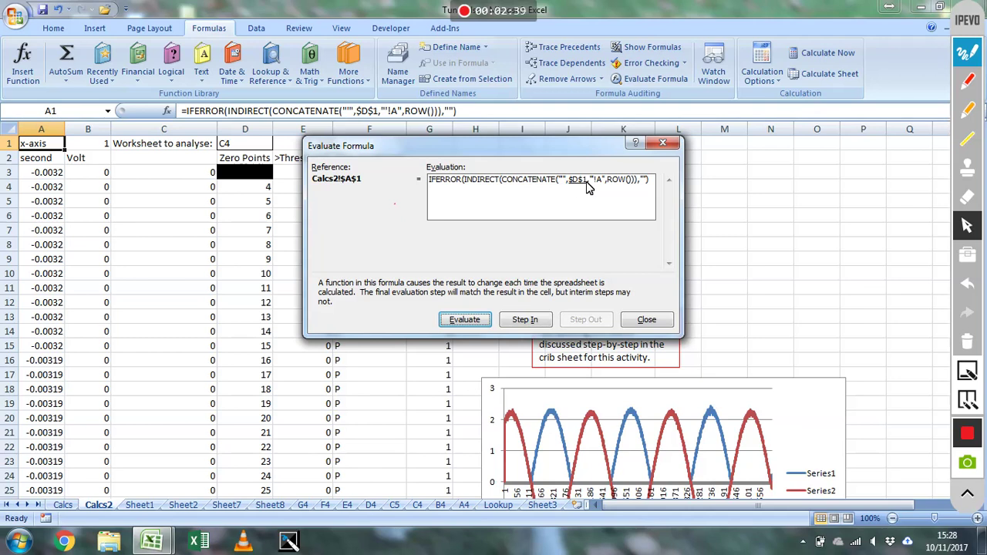
click(465, 320)
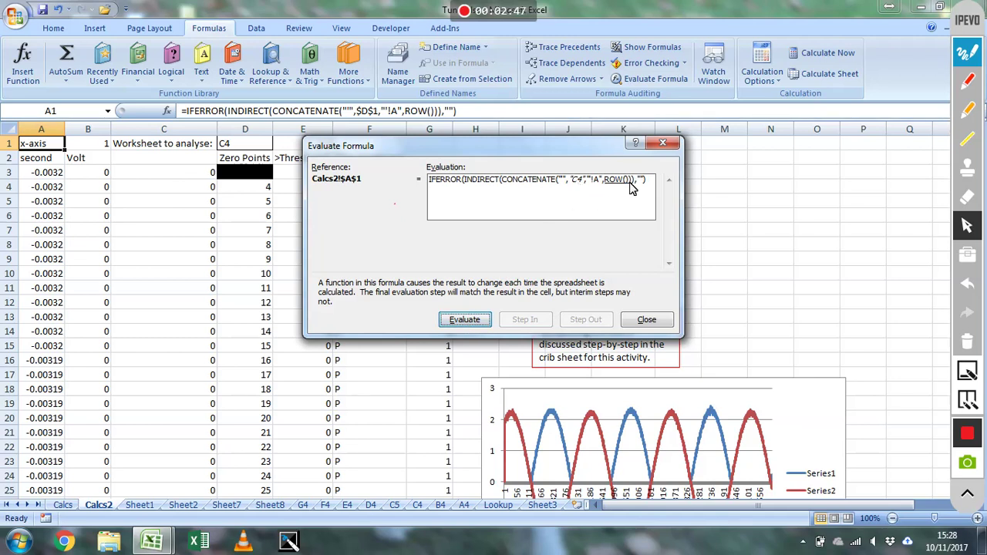
click(454, 323)
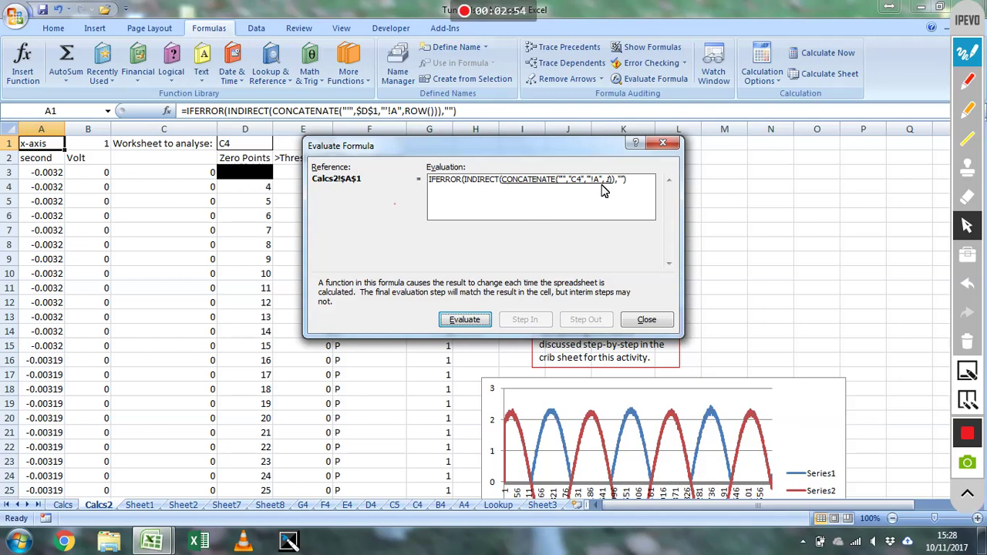
click(467, 321)
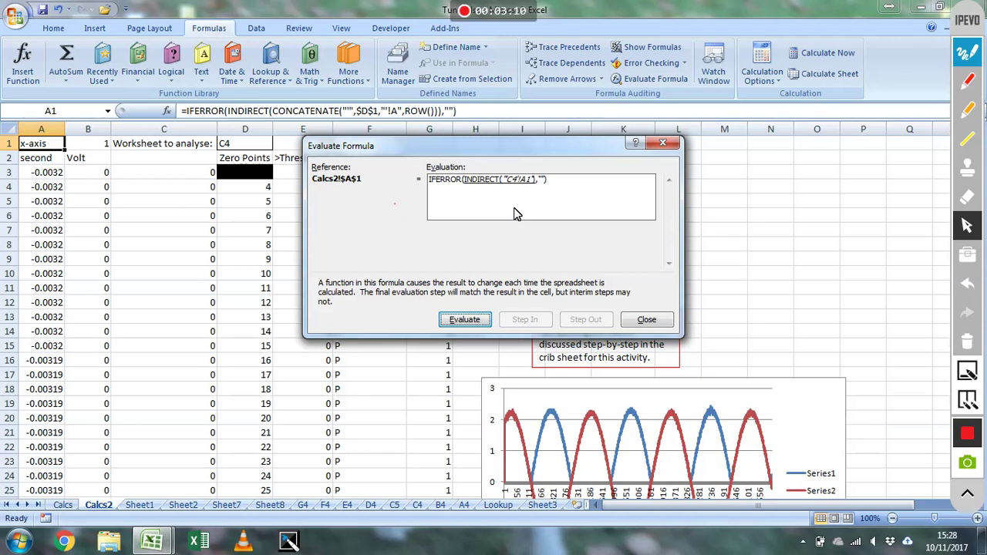
click(465, 321)
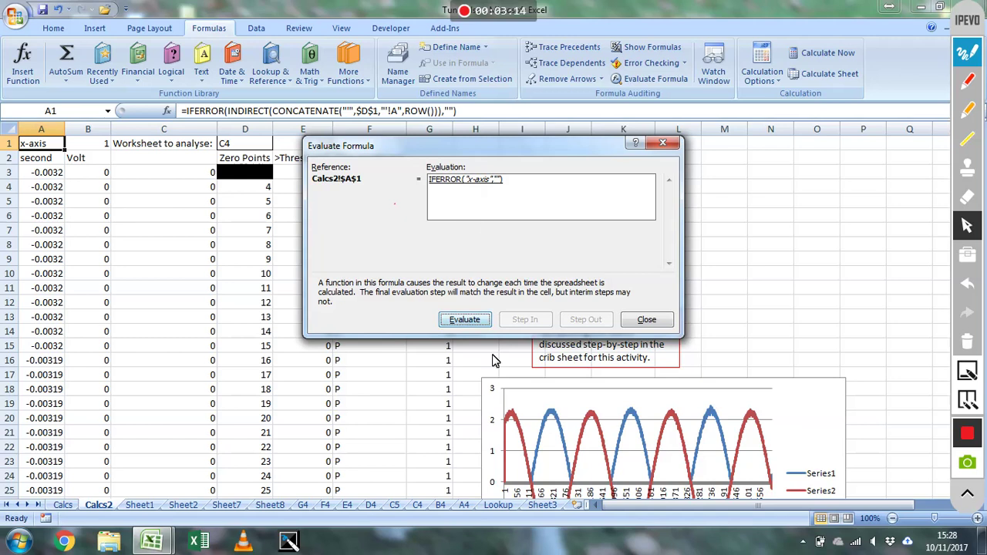
click(454, 322)
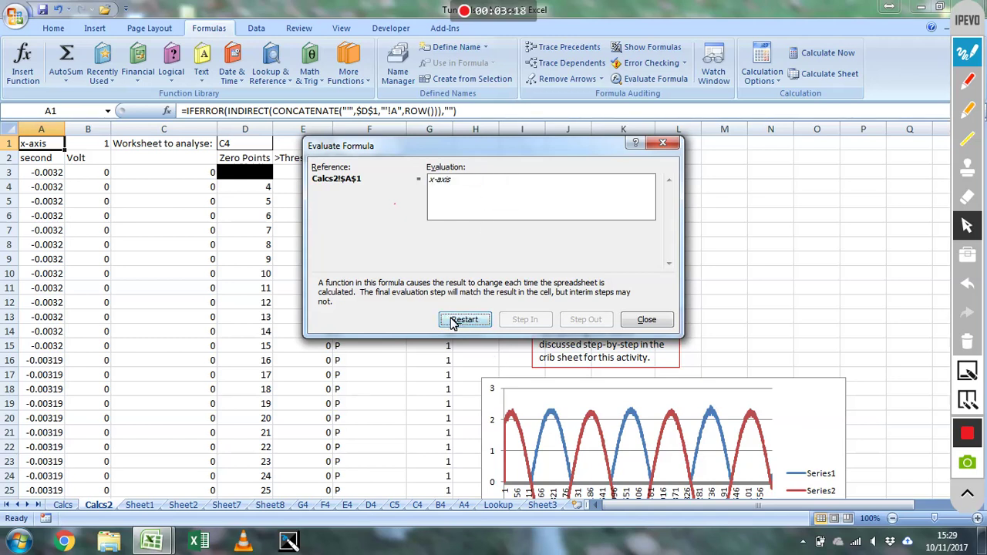
click(644, 321)
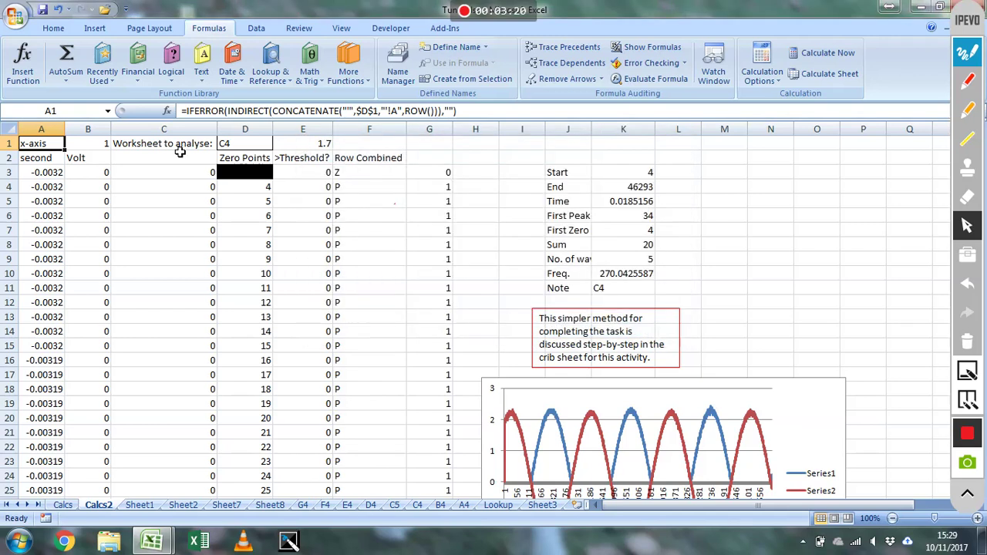
click(417, 505)
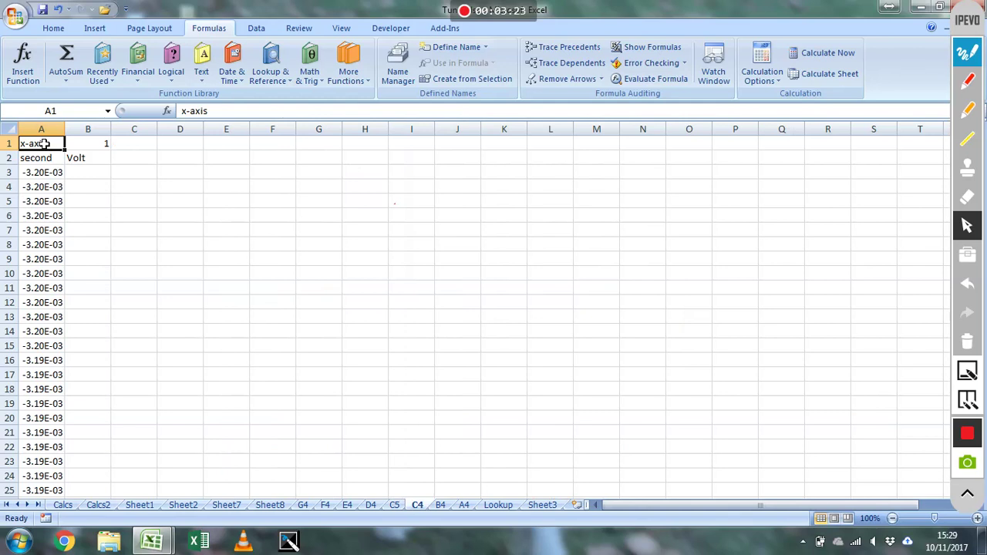
- Enter 'Hello' as C4's A1 header, return to Calcs2, and start editing the sheet name in D1
text(Hello)
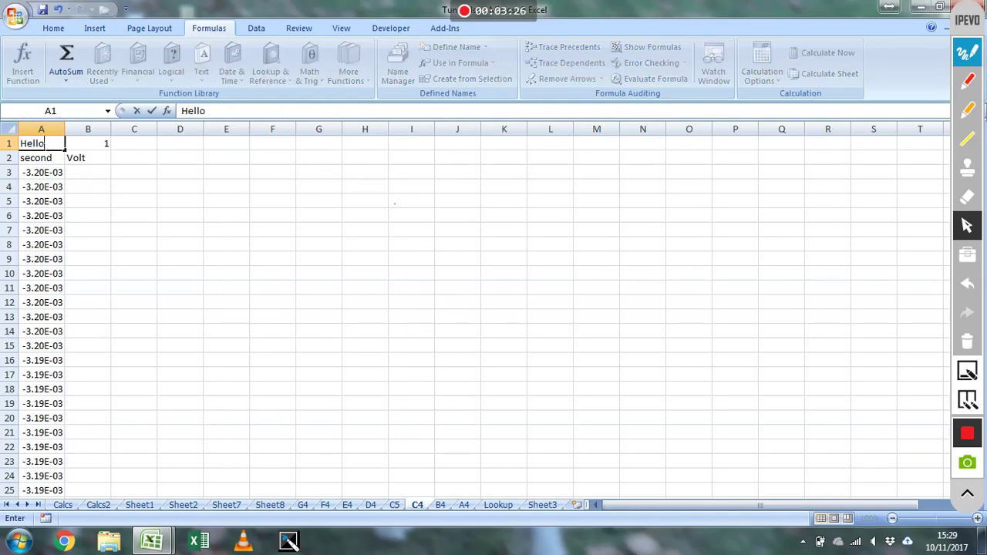
key(Return)
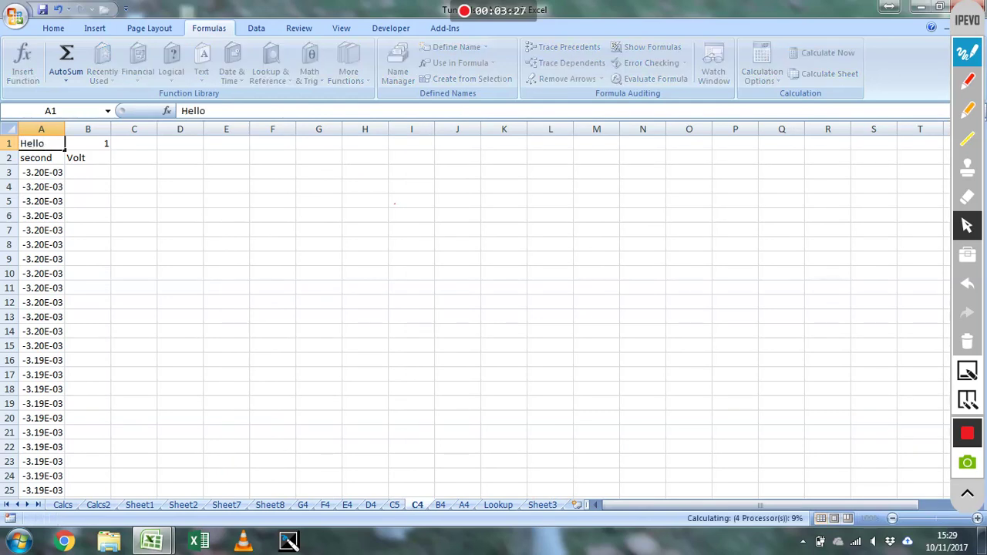
click(98, 504)
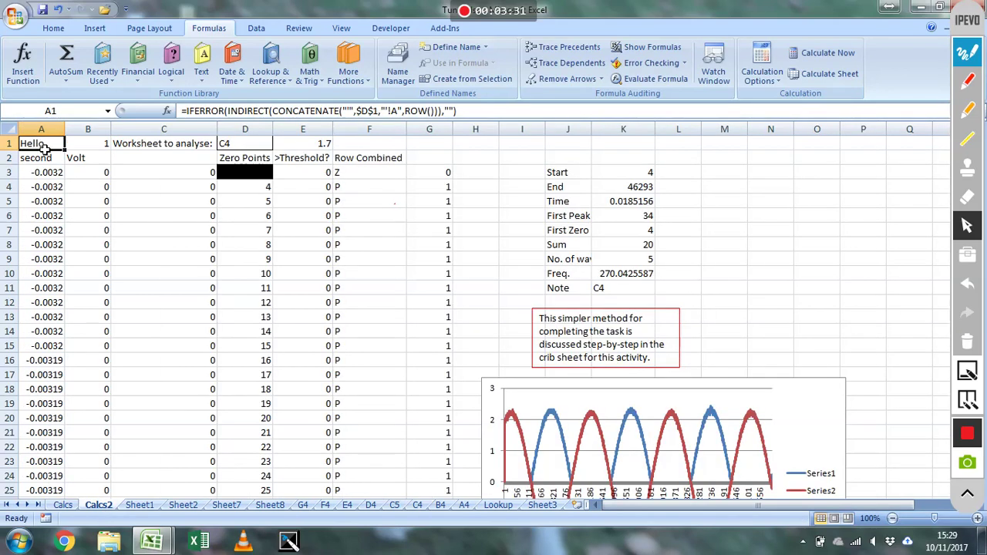
double_click(241, 145)
key(BackSpace)
- Set Calcs2's D1 sheet name to C5, then check C4's raw data and return to Calcs2
text(5)
key(ctrl+Return)
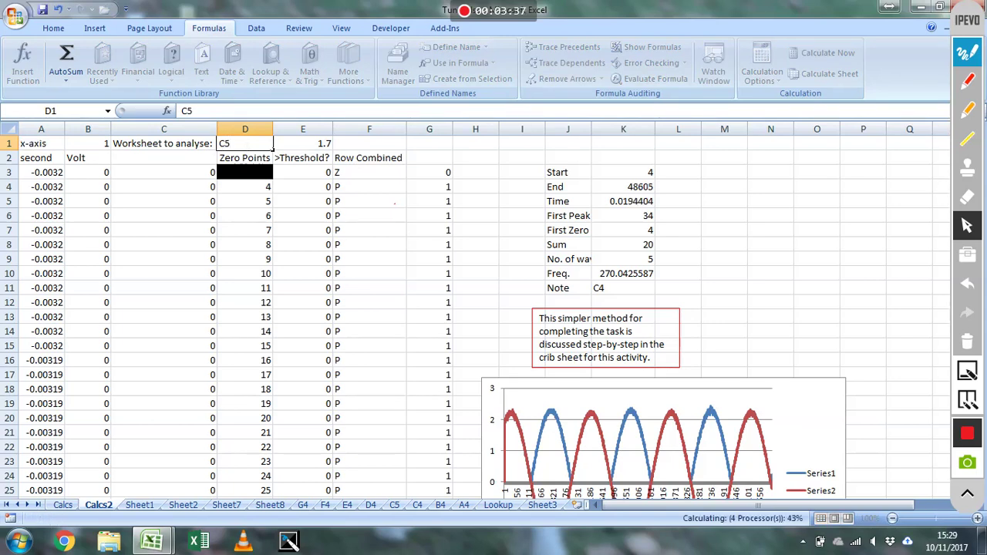
key(Down)
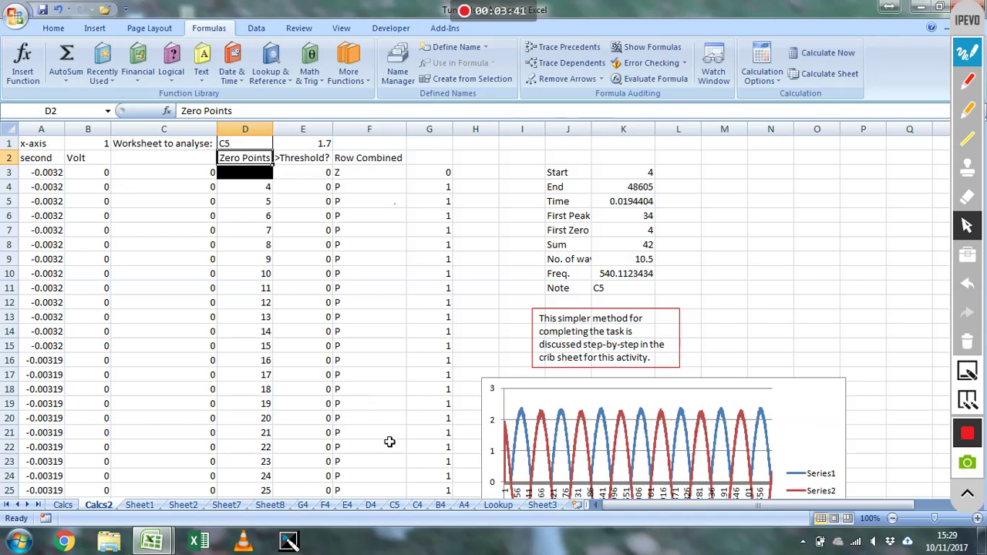
click(419, 506)
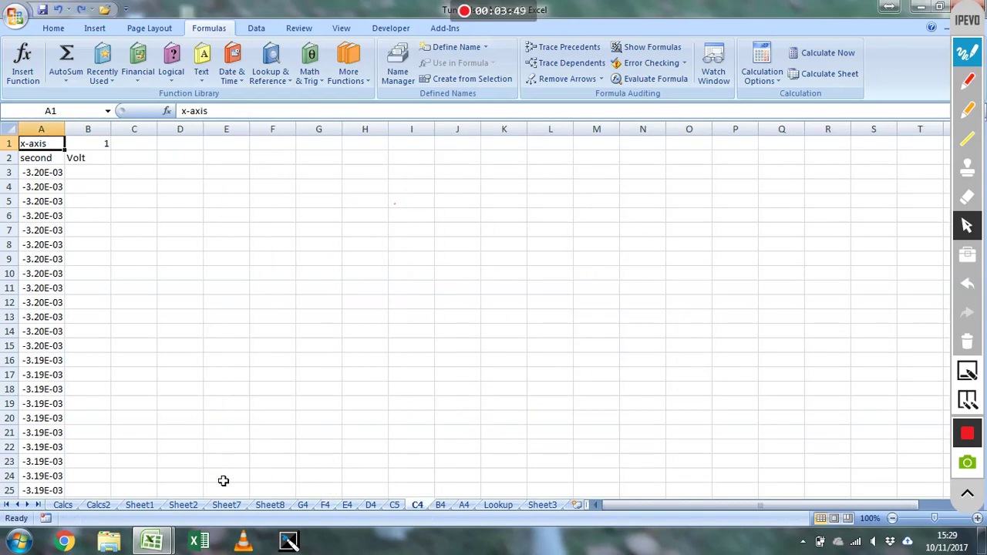
click(96, 506)
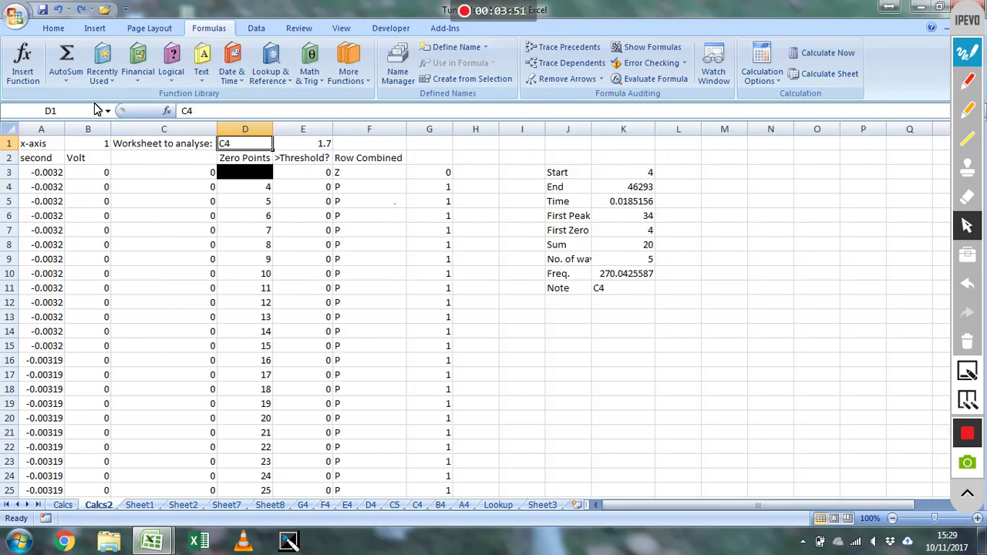
click(44, 165)
click(77, 160)
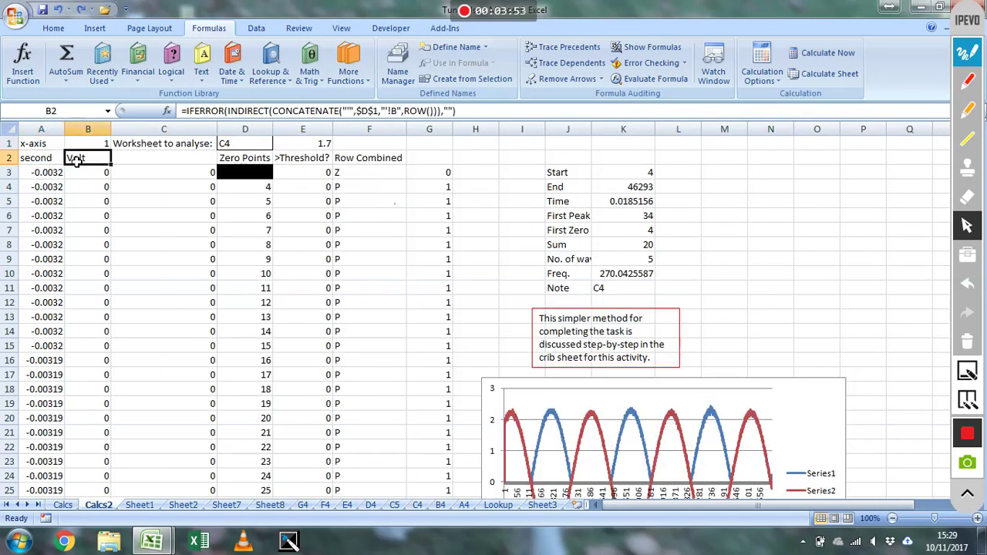
key(ctrl+Home)
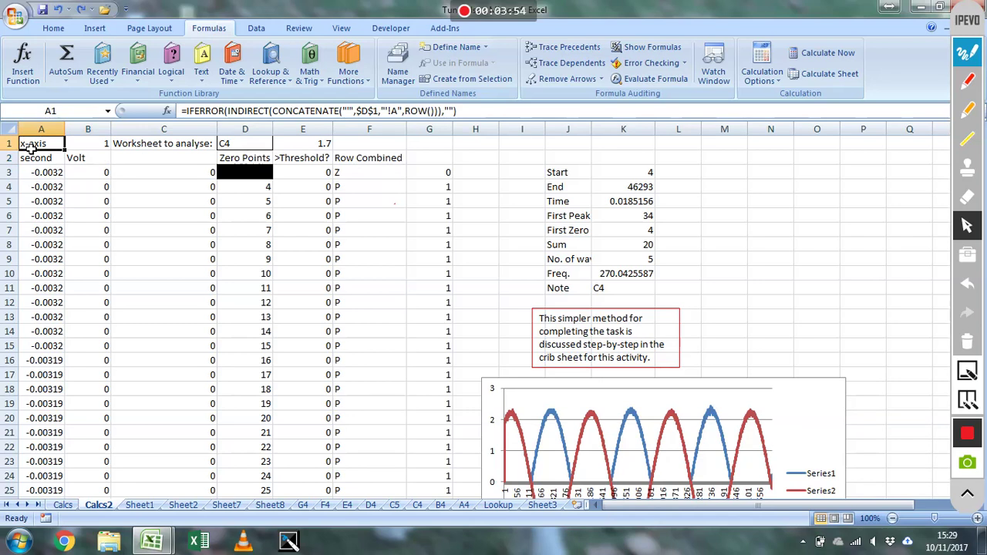
click(85, 147)
click(52, 147)
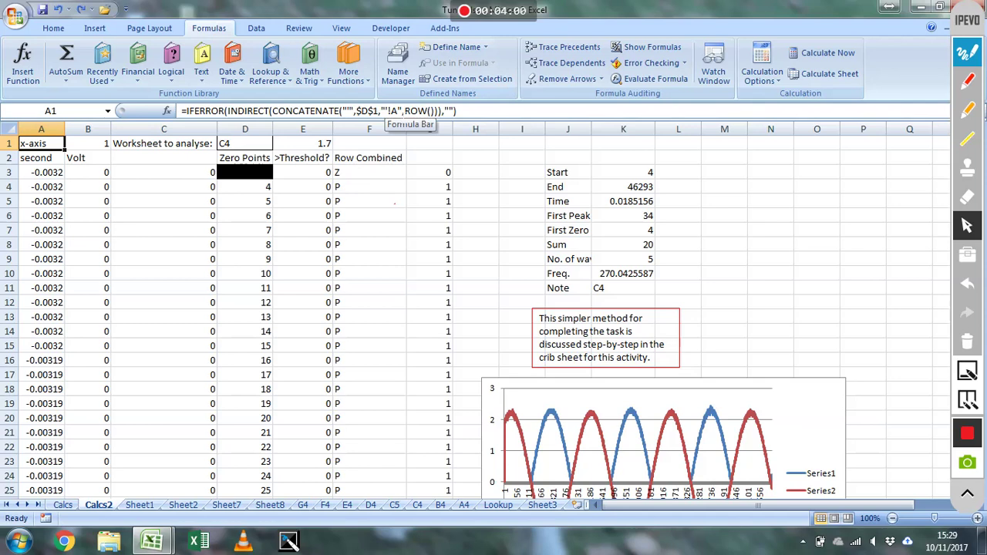
click(89, 145)
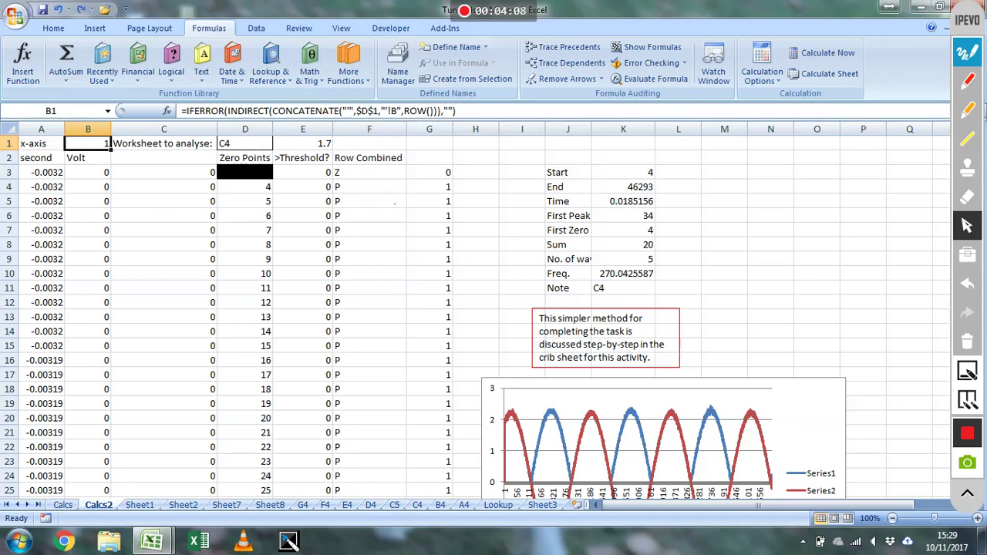
click(339, 111)
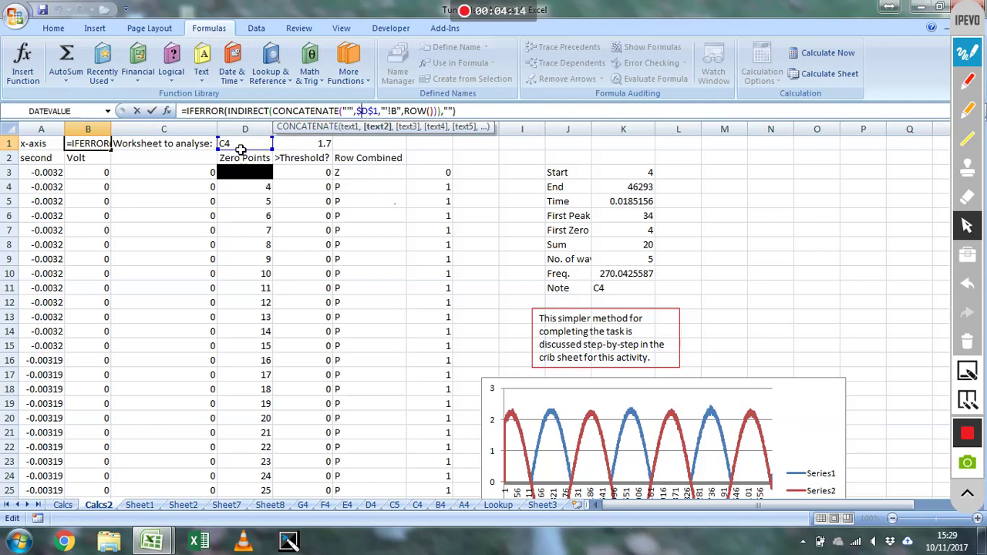
key(Return)
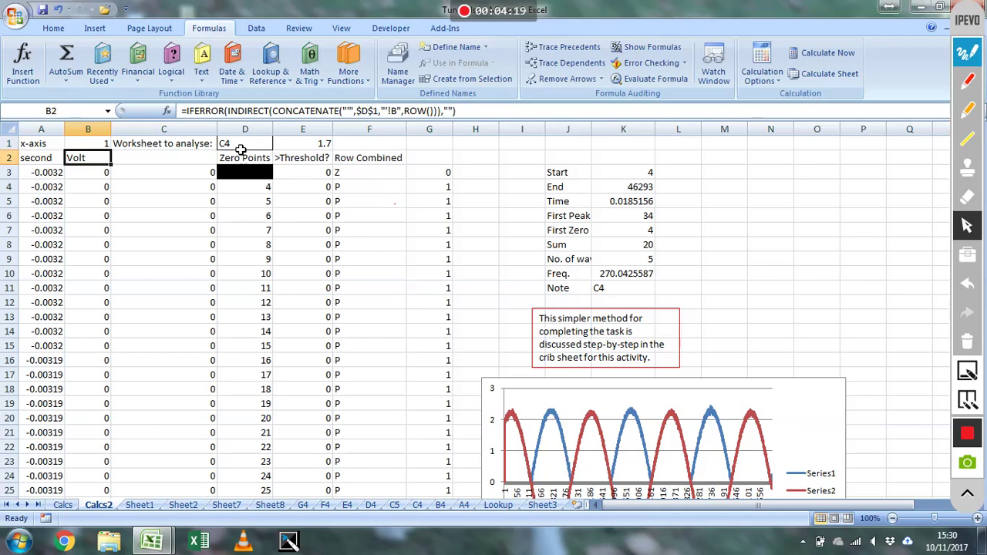
click(183, 178)
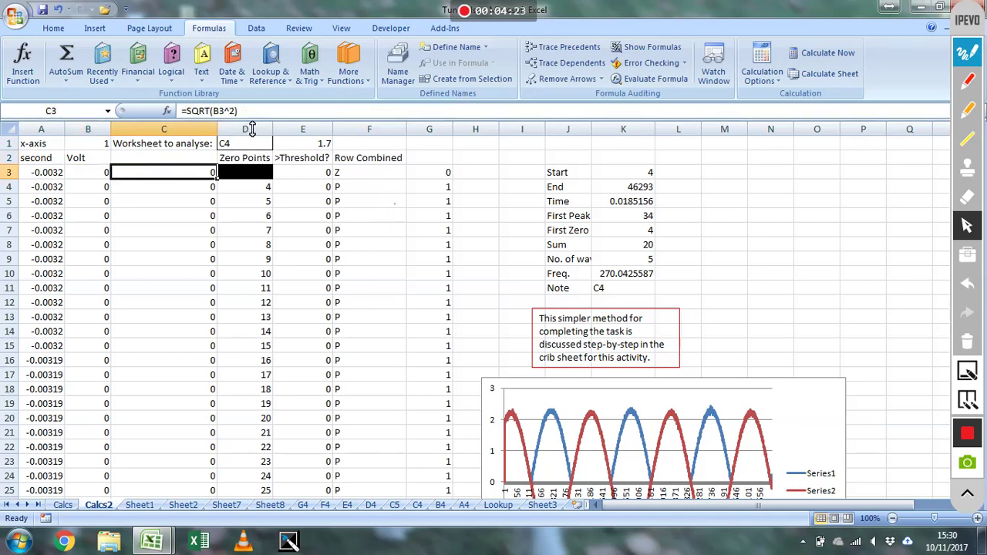
click(480, 220)
scroll(479, 222, down, 2)
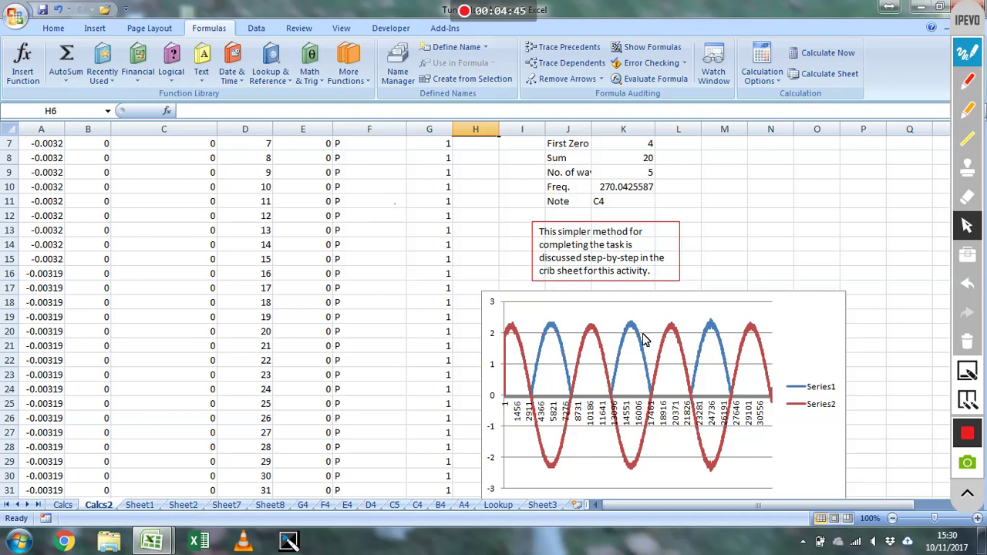
scroll(408, 360, up, 2)
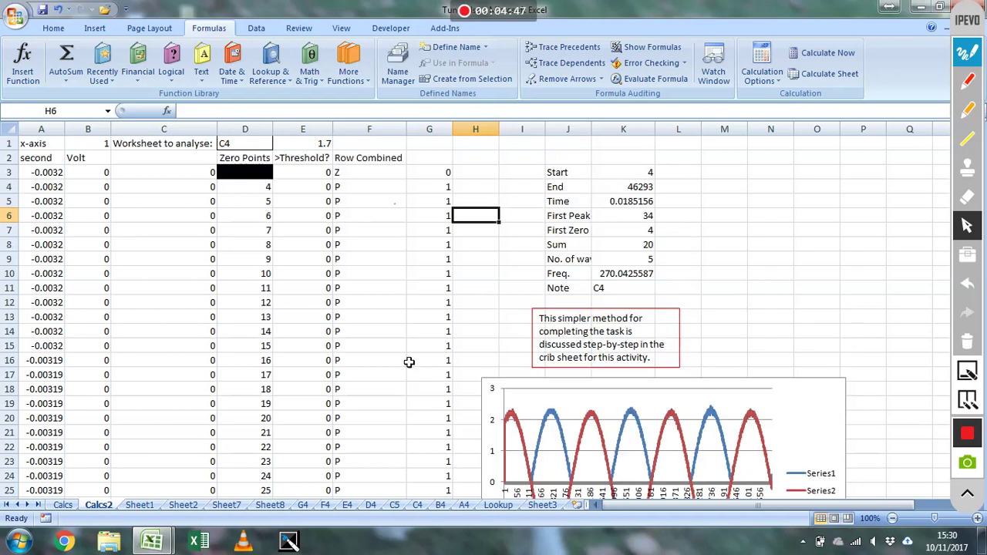
click(168, 173)
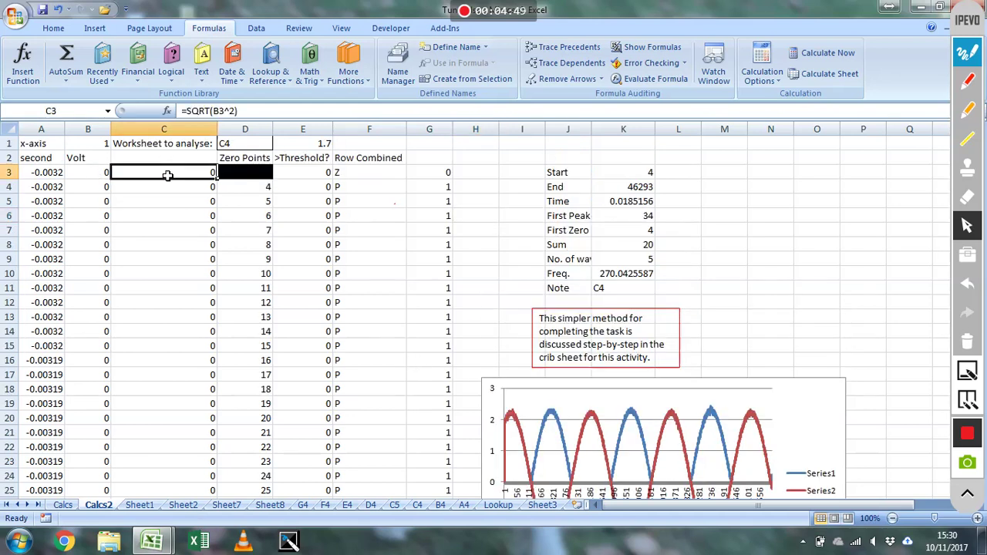
click(231, 111)
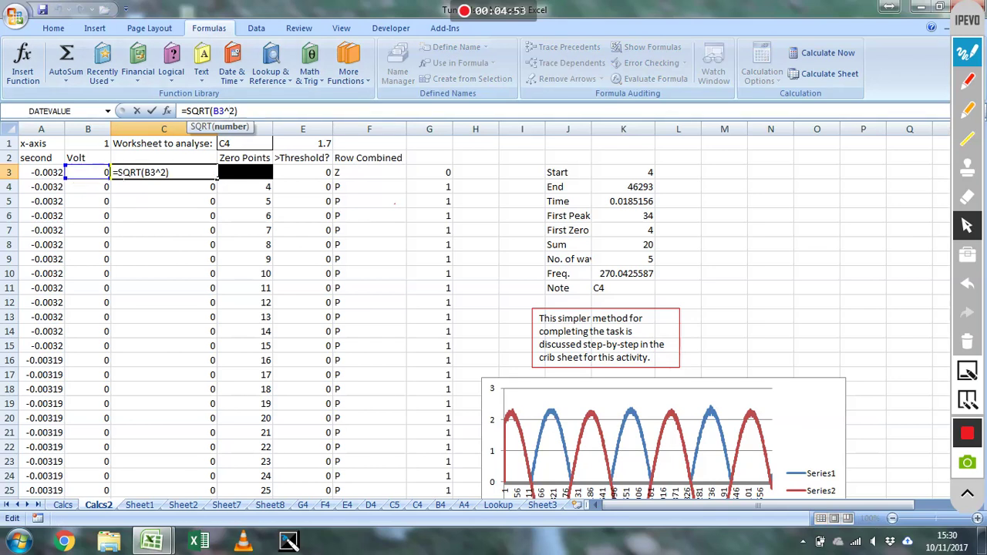
key(Return)
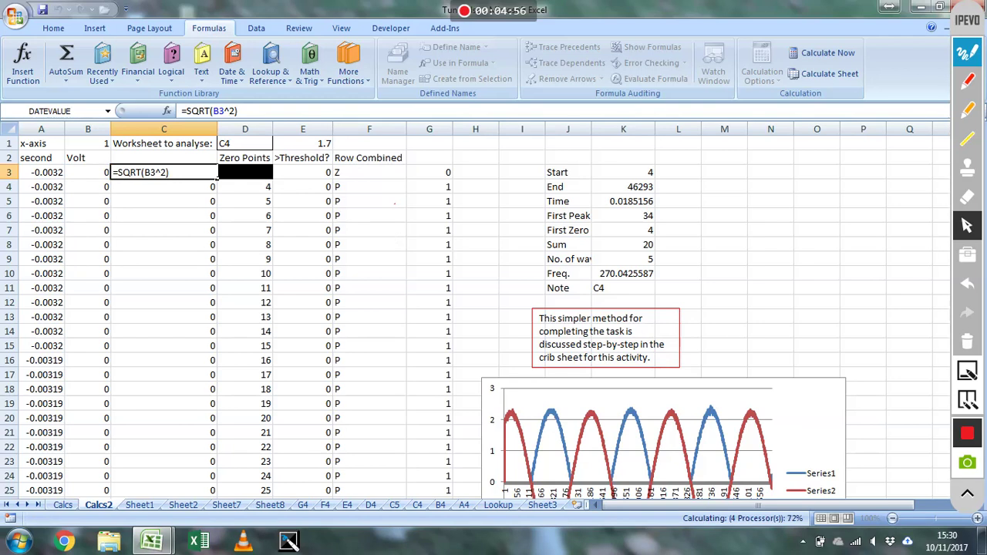
scroll(814, 359, down, 1)
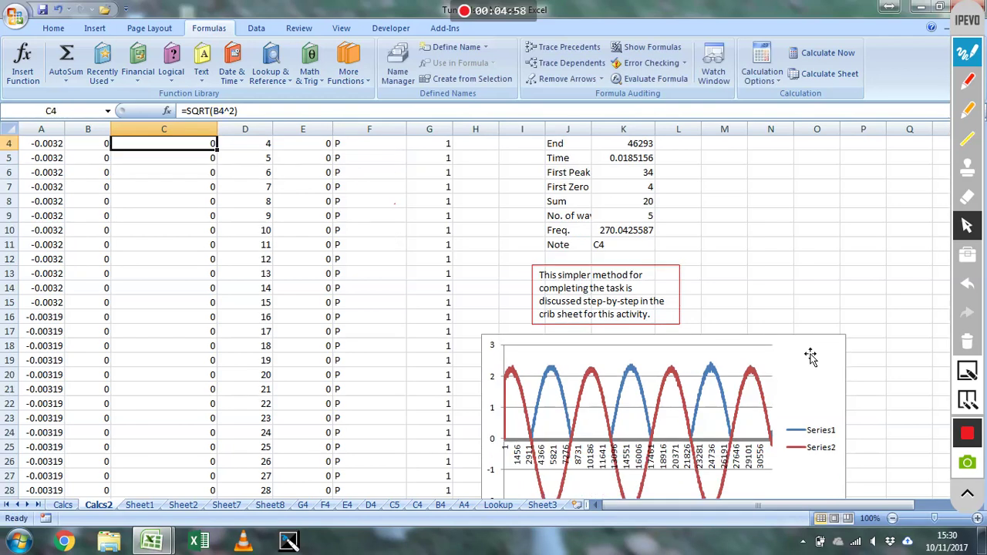
- Move Series2 ahead of Series1 in the chart's Select Data list so Series1 draws on top
click(790, 363)
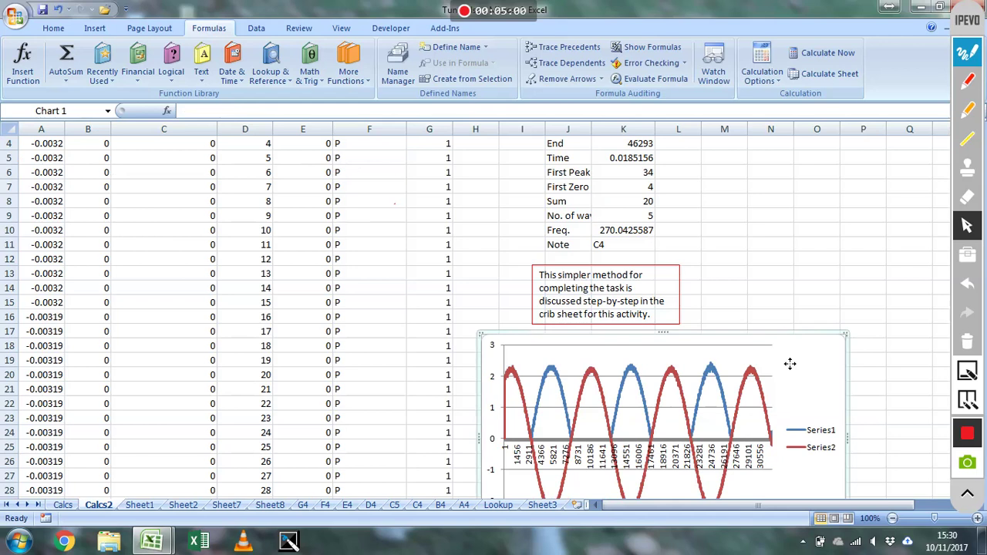
right_click(784, 358)
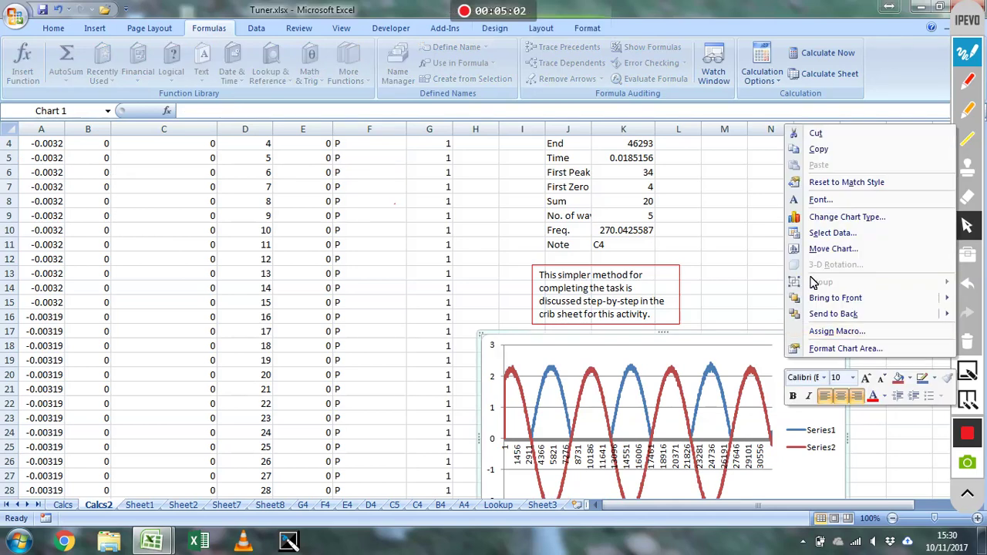
click(831, 232)
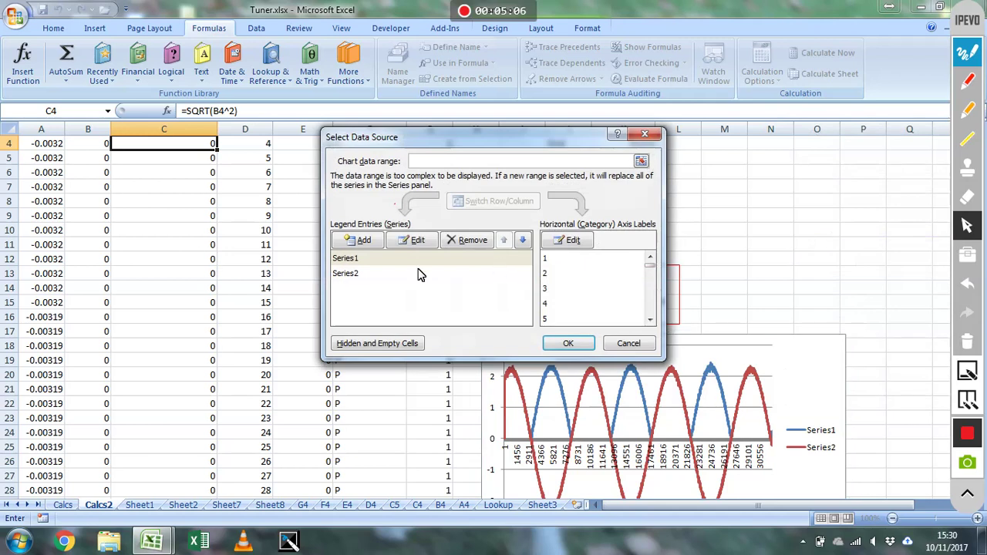
click(423, 273)
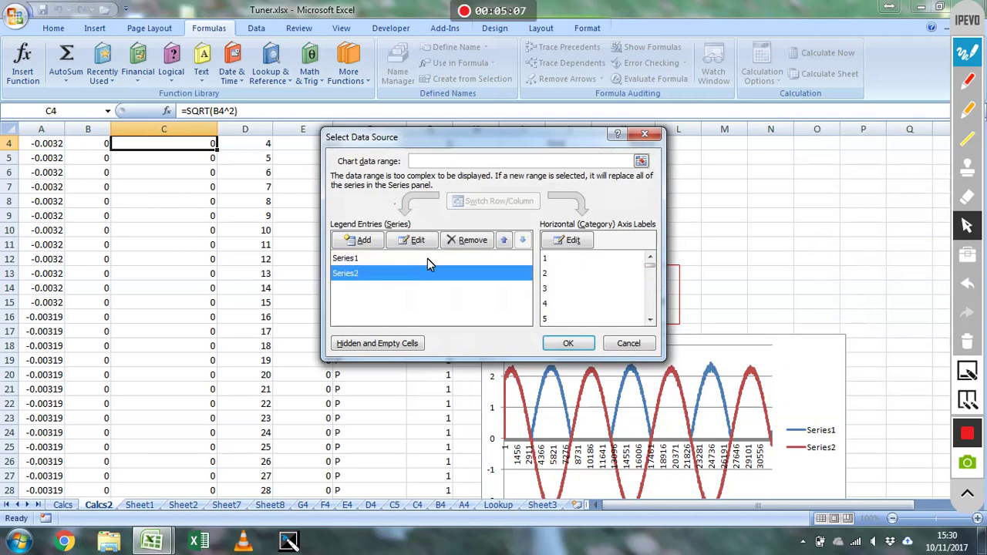
click(505, 242)
click(568, 343)
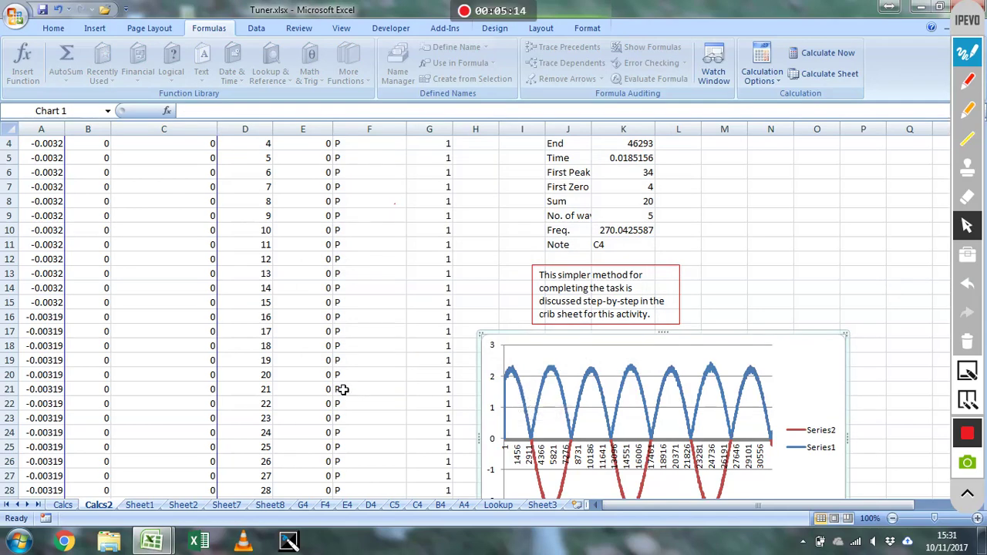
click(825, 271)
scroll(391, 254, up, 1)
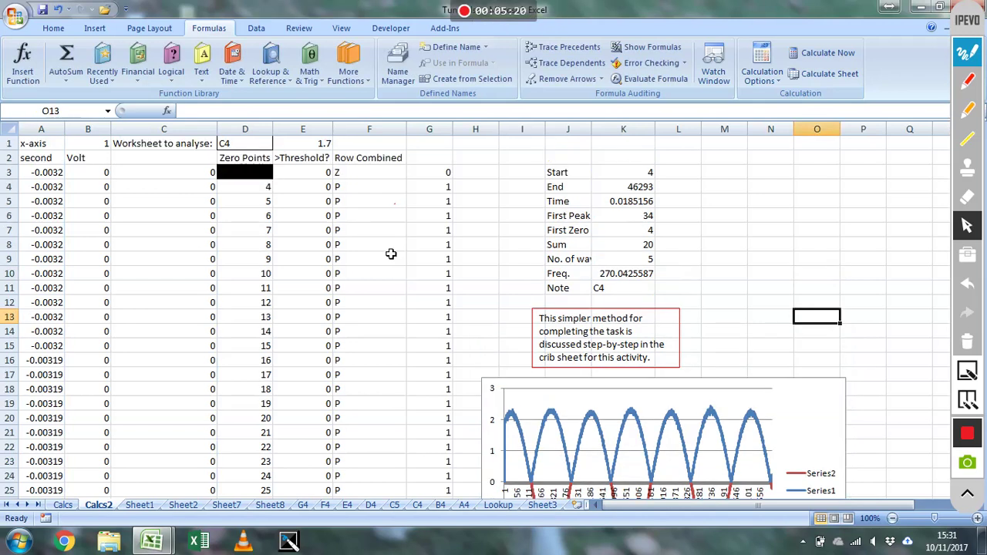
click(247, 190)
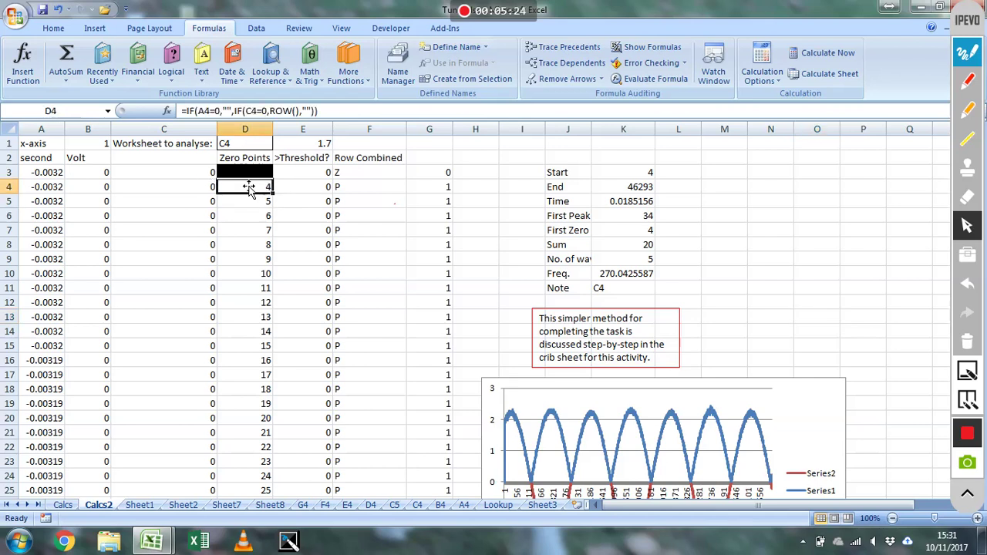
click(320, 112)
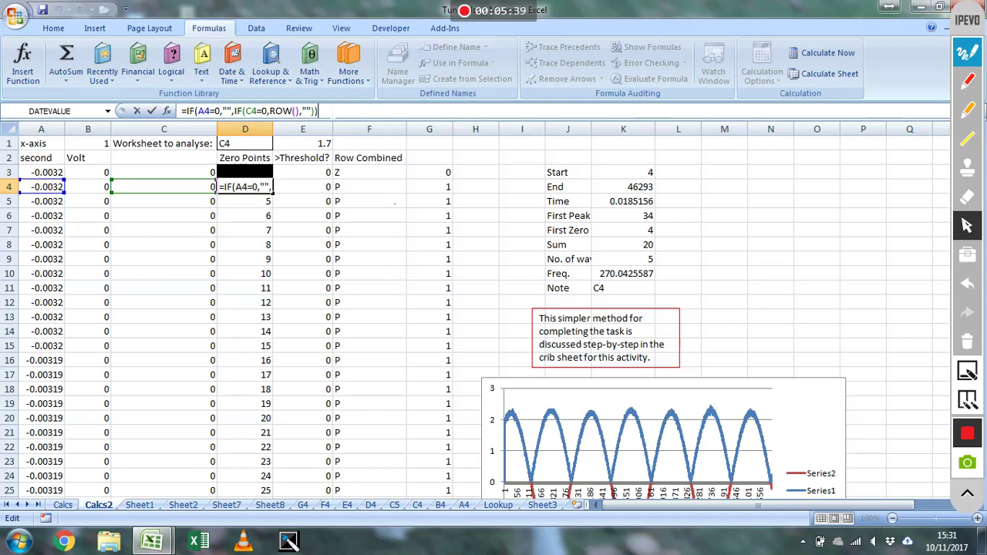
key(Return)
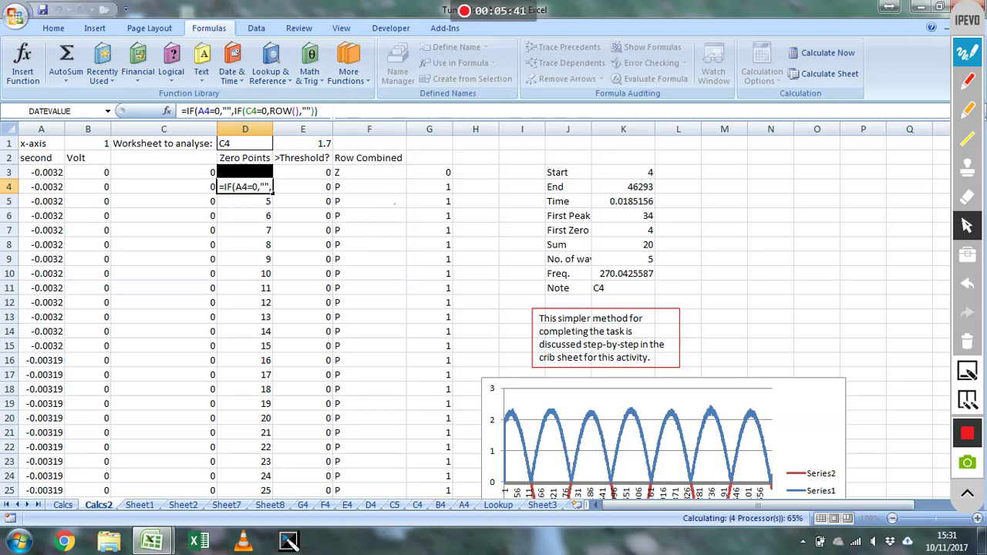
click(303, 201)
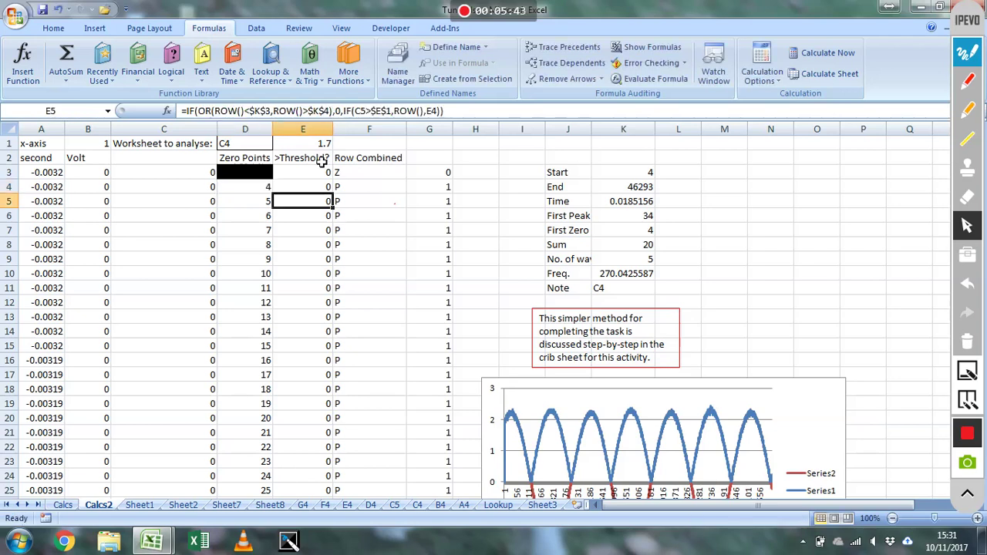
click(309, 188)
click(324, 112)
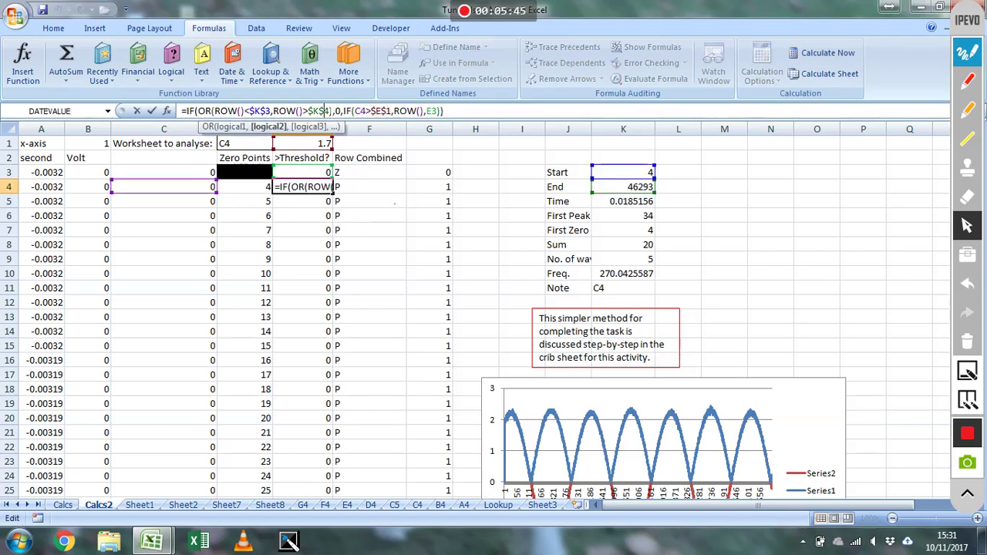
click(445, 111)
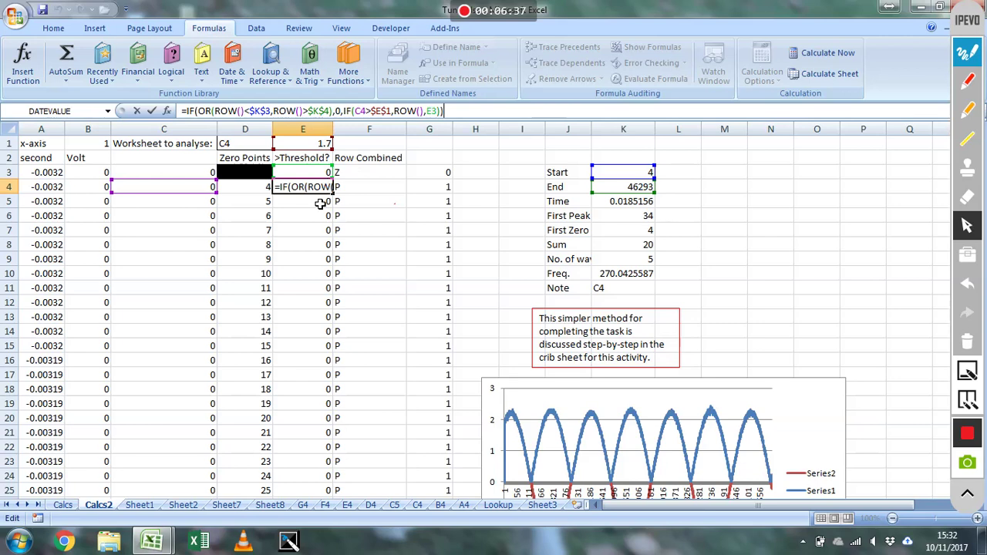
key(Escape)
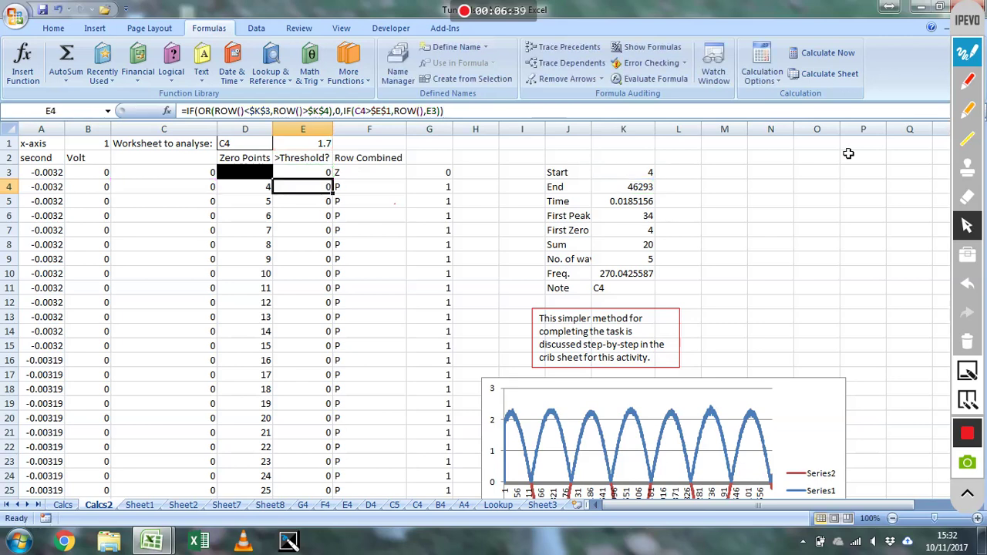
- Draw a red threshold line and first-peak trace on the chart with the IPEVO pen, then return to column A
click(967, 82)
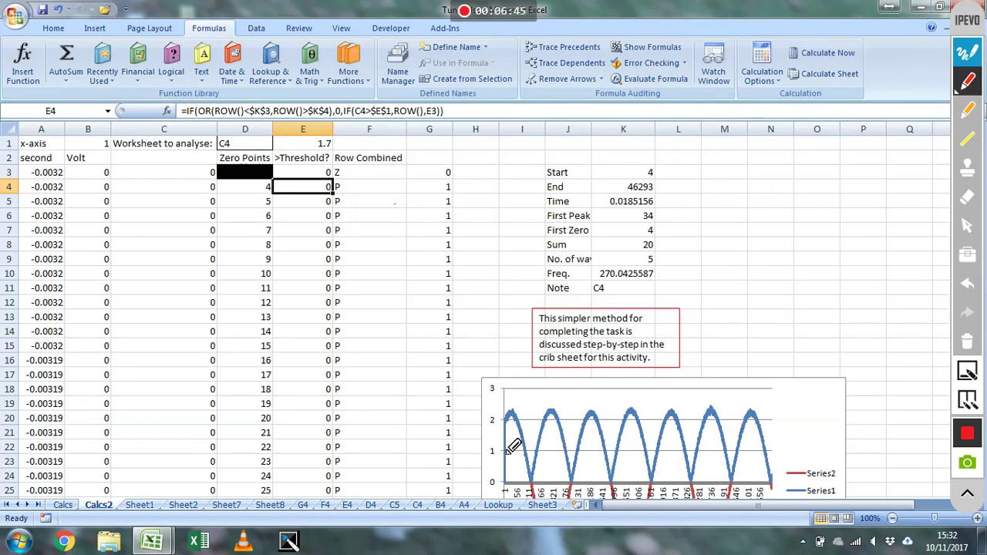
drag(509, 449, 769, 448)
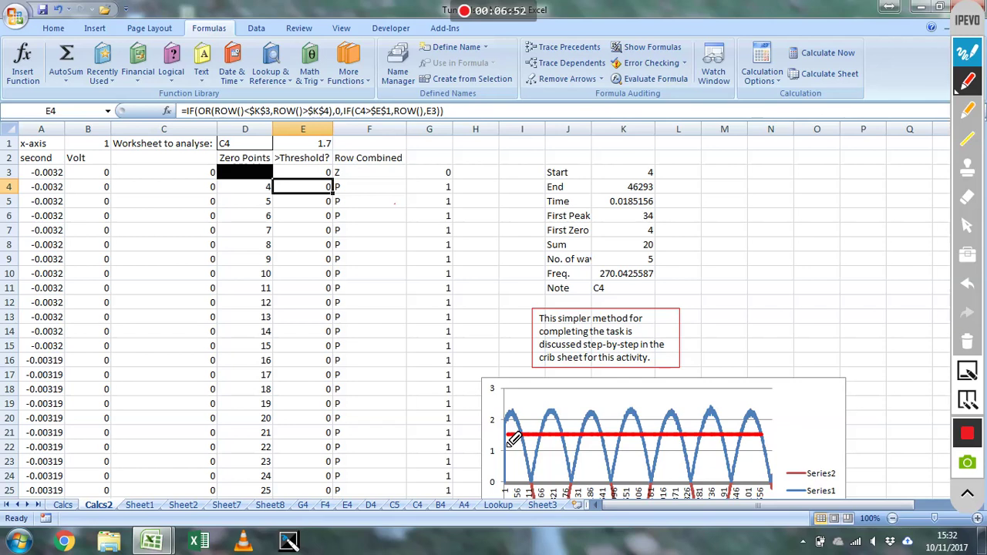
mouse_move(506, 442)
mouse_down()
mouse_move(511, 430)
mouse_move(522, 444)
mouse_move(548, 424)
mouse_move(586, 426)
mouse_move(589, 417)
mouse_move(599, 432)
mouse_up()
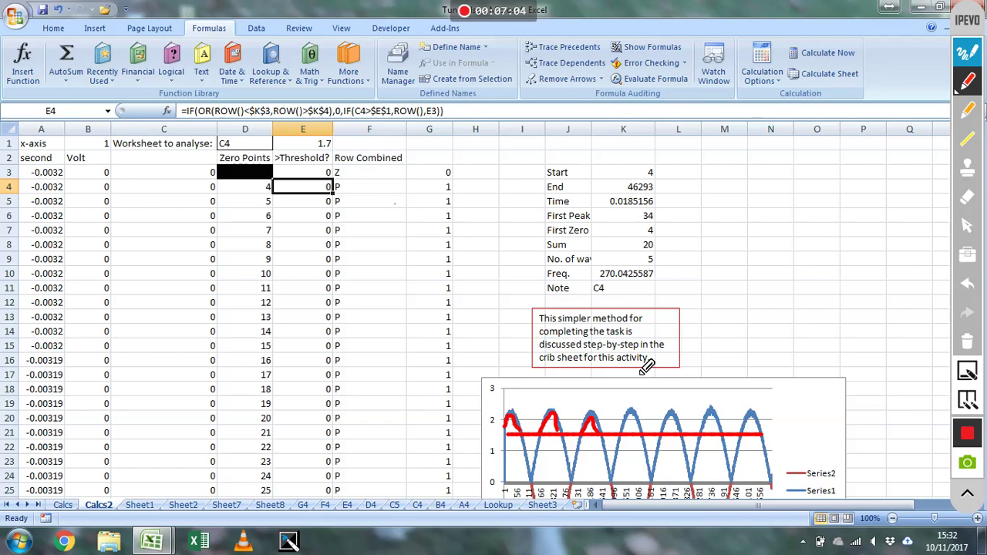
scroll(646, 362, right, 13)
click(968, 225)
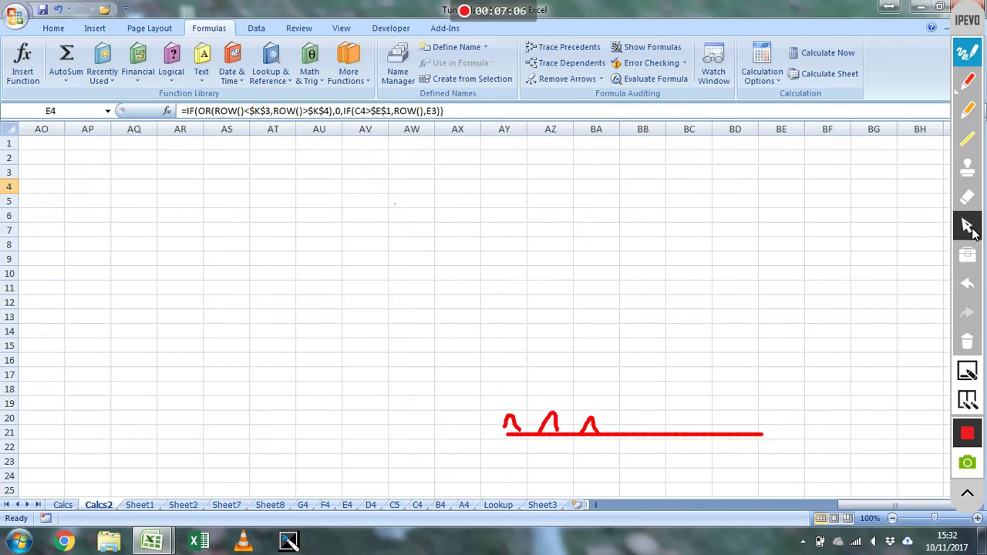
click(617, 505)
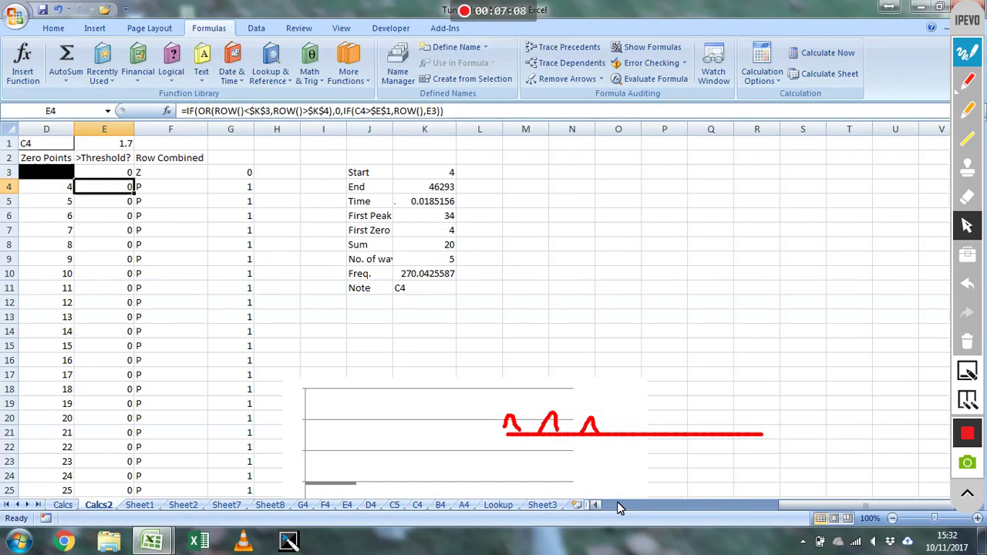
click(616, 505)
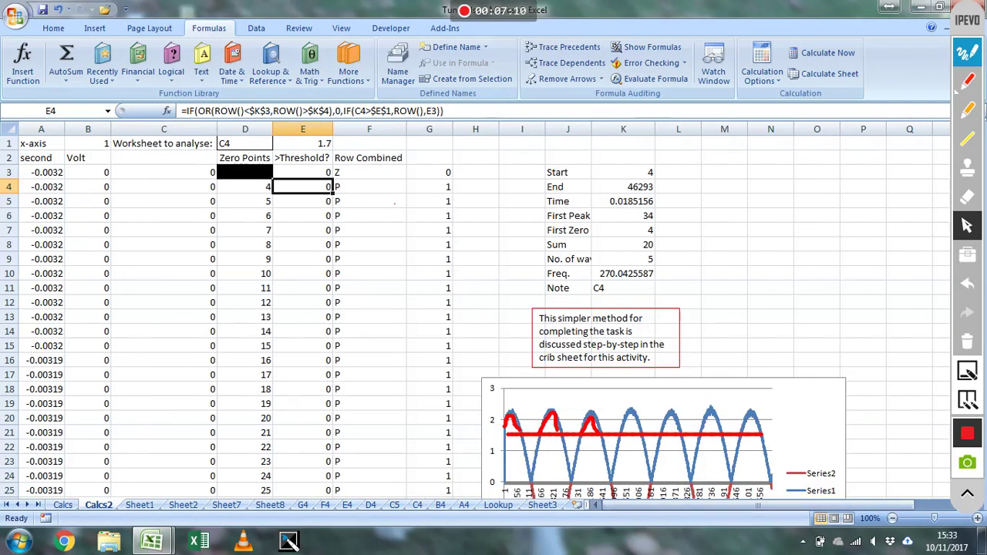
- Edit cell F4's nested IF(AND(...)) Row Combined formula in place
click(352, 189)
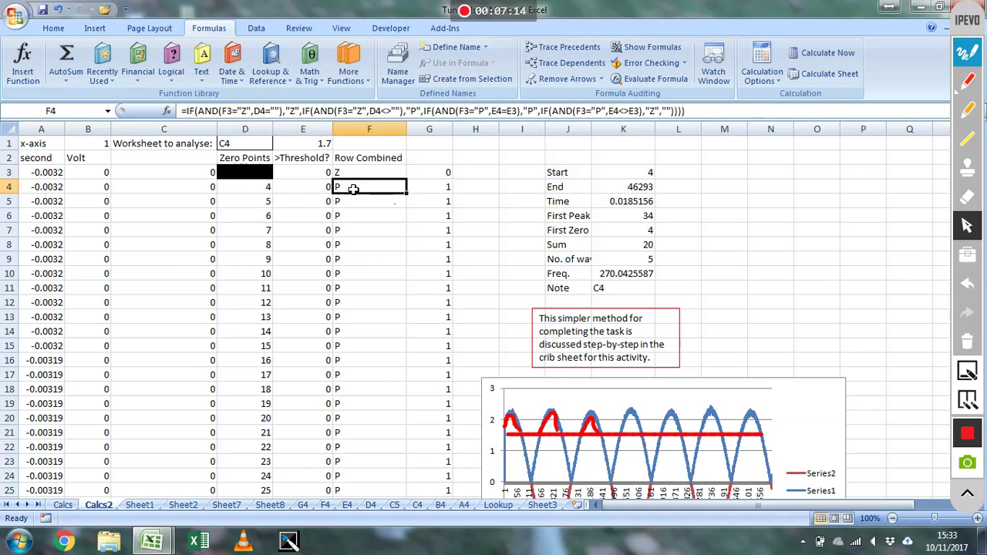
key(F2)
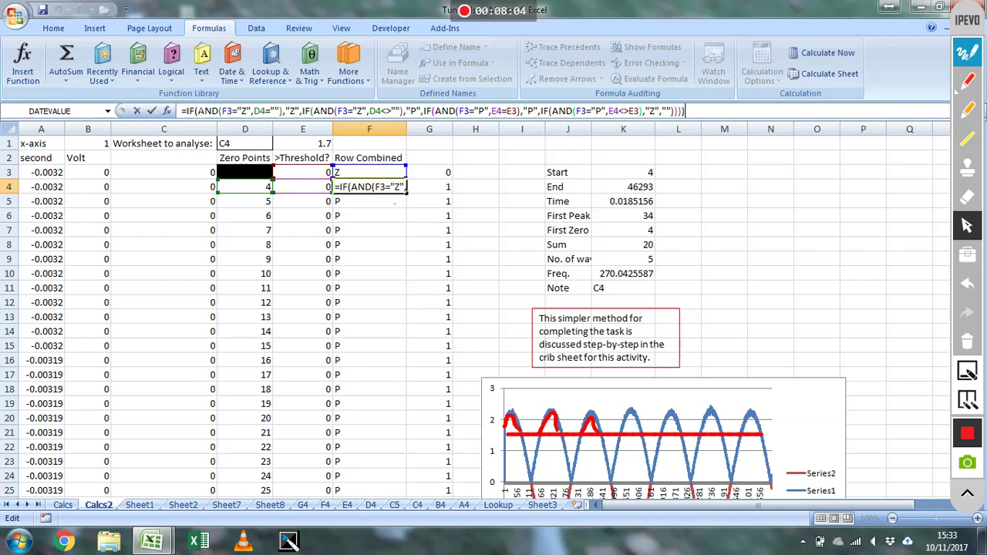
- Highlight each of the four nested IF clauses in F4's formula in turn
drag(186, 111, 303, 111)
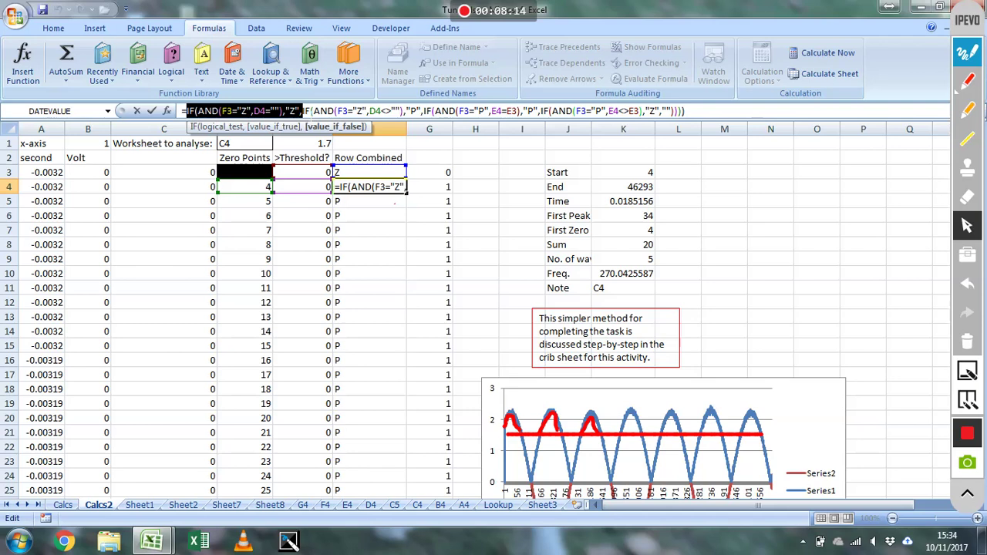
drag(302, 111, 421, 112)
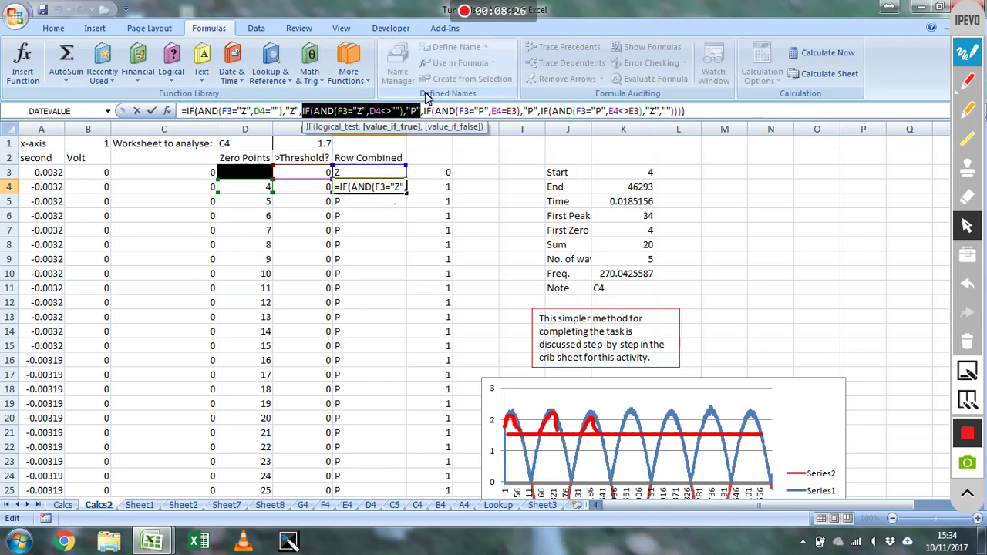
drag(423, 111, 540, 111)
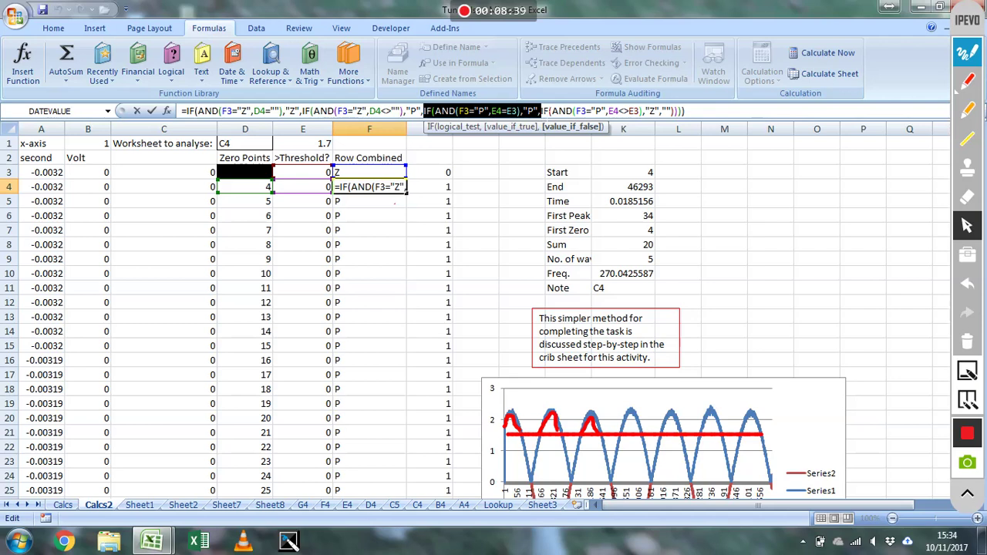
click(540, 112)
drag(540, 111, 675, 111)
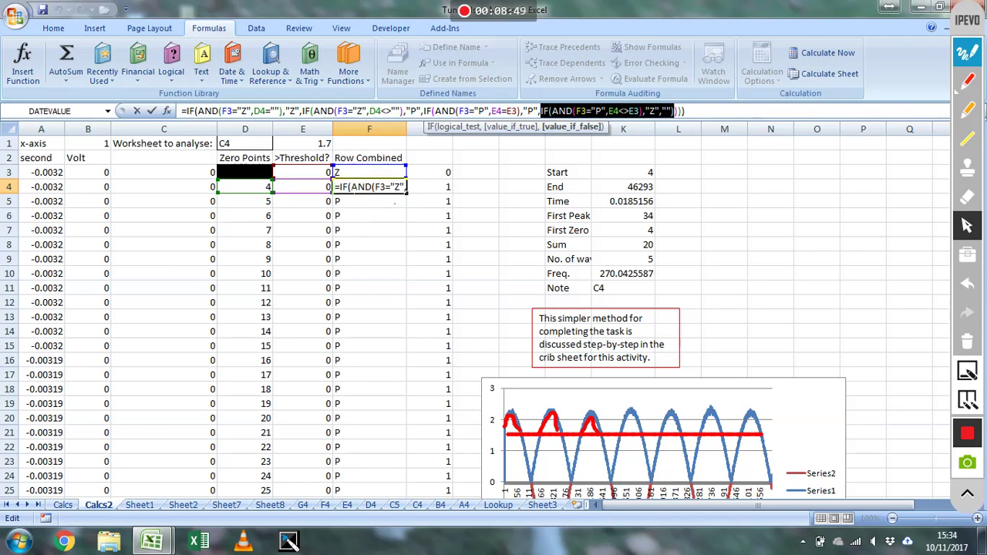
- Leave F4's formula unchanged and move to G3's counter formula
key(ctrl+Return)
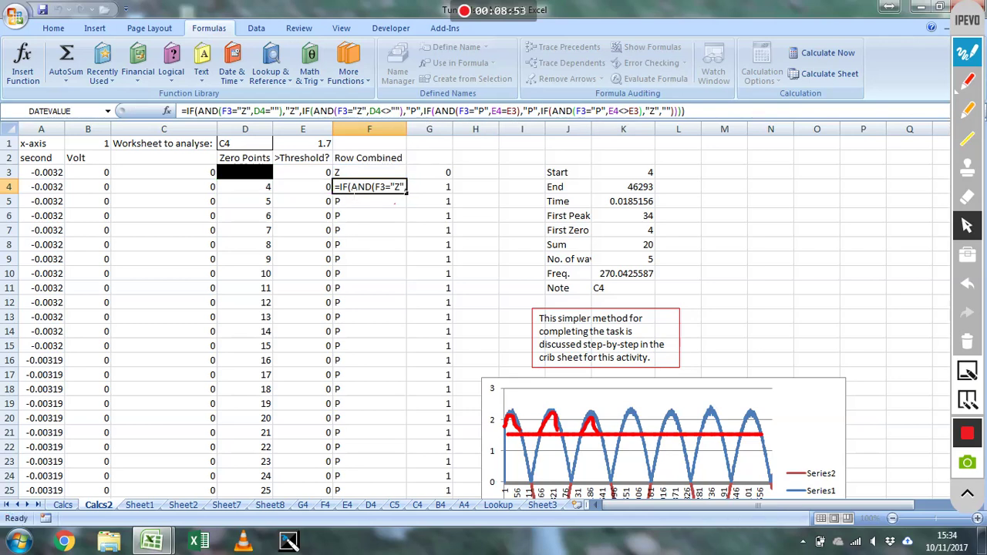
key(Return)
key(Right)
key(Up)
key(Up)
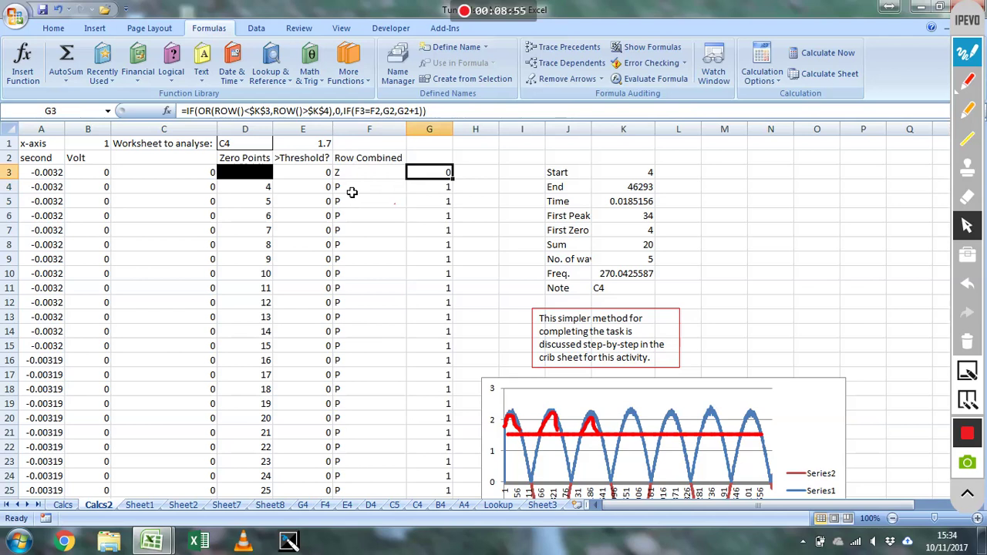
key(F2)
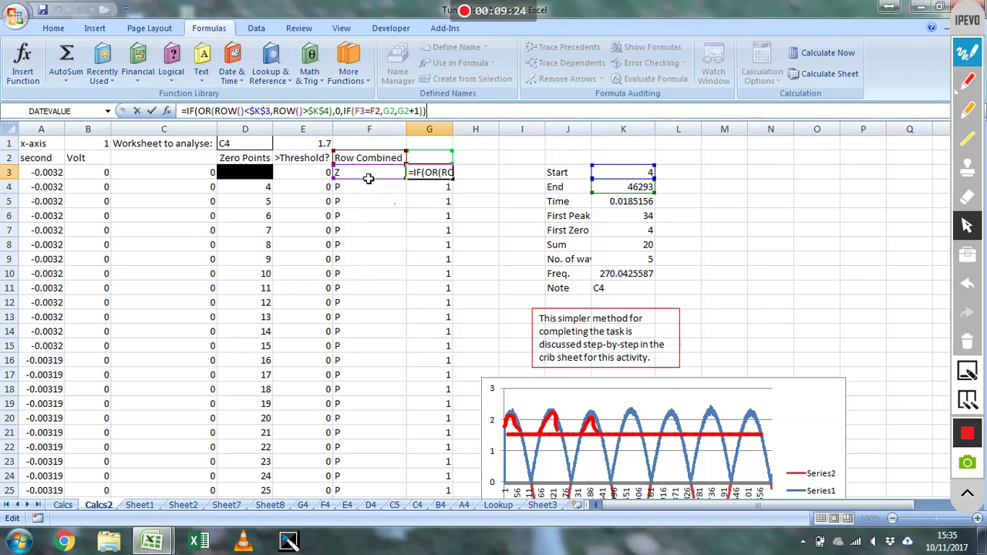
key(ctrl+Return)
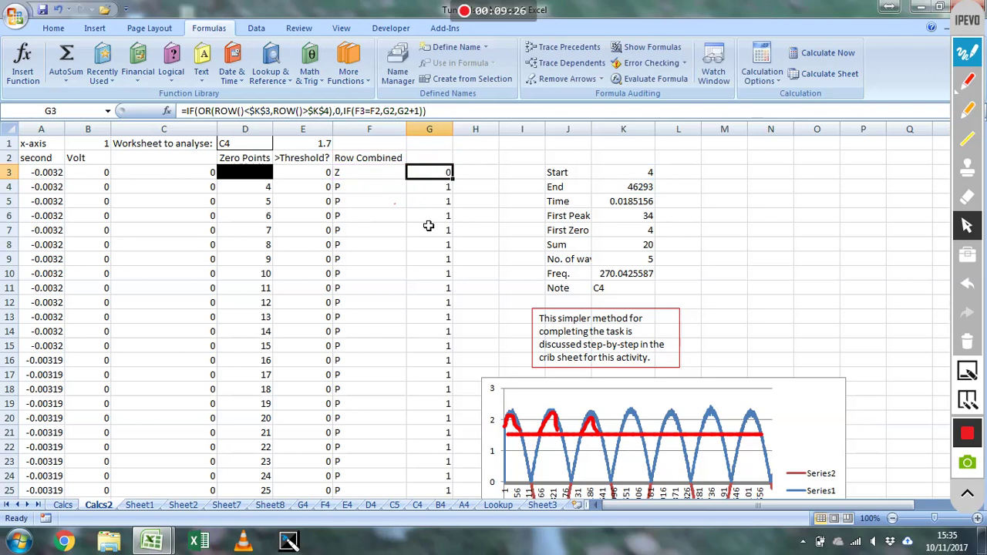
click(429, 222)
click(437, 188)
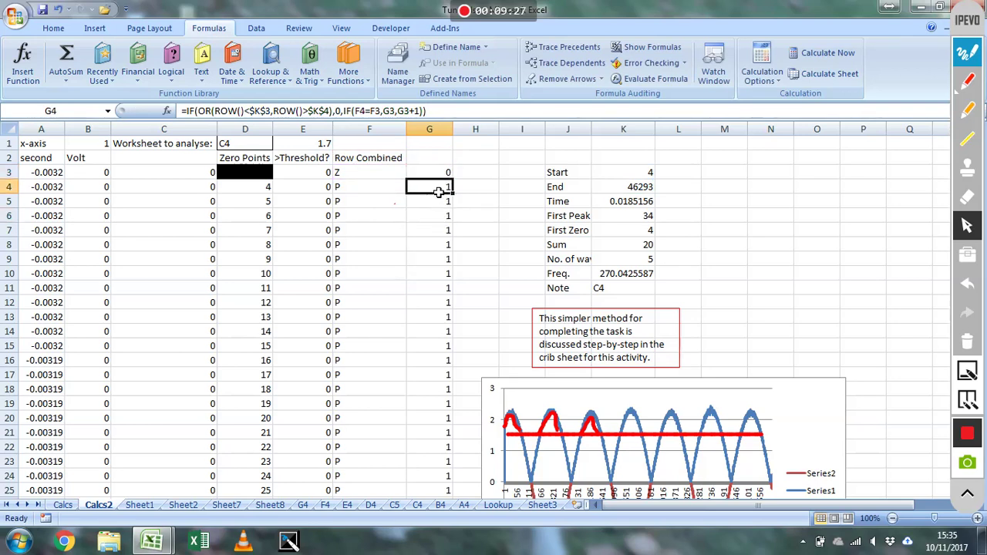
click(378, 110)
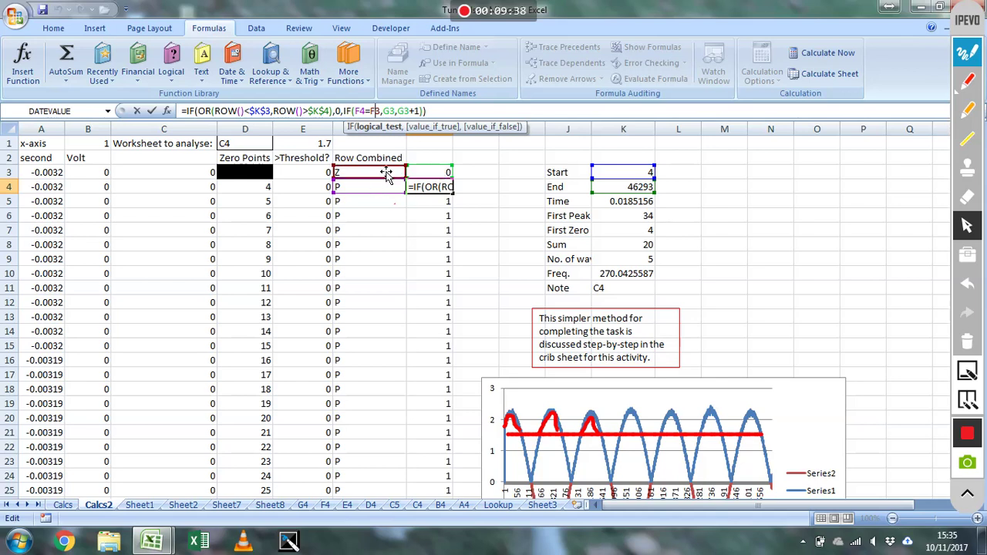
drag(389, 201, 389, 176)
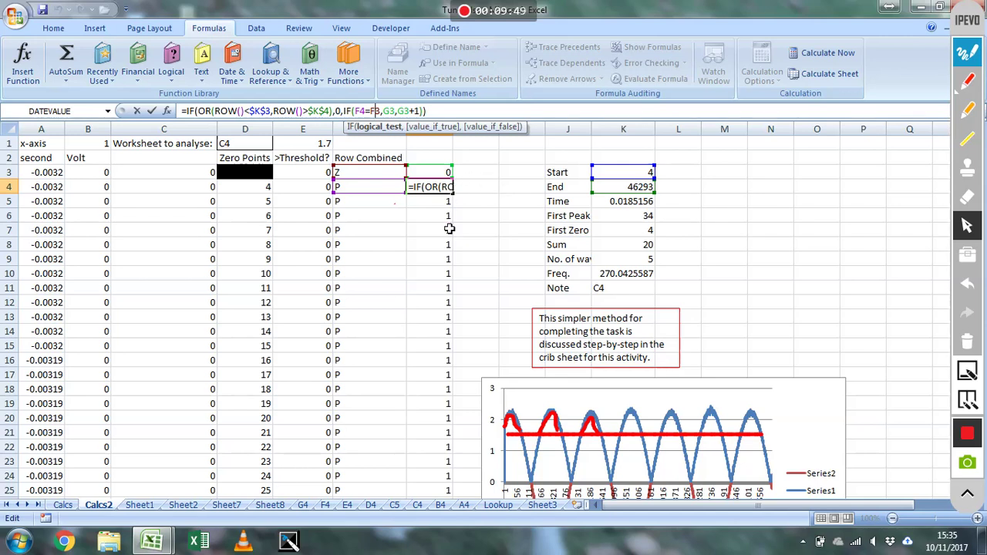
key(ctrl+Return)
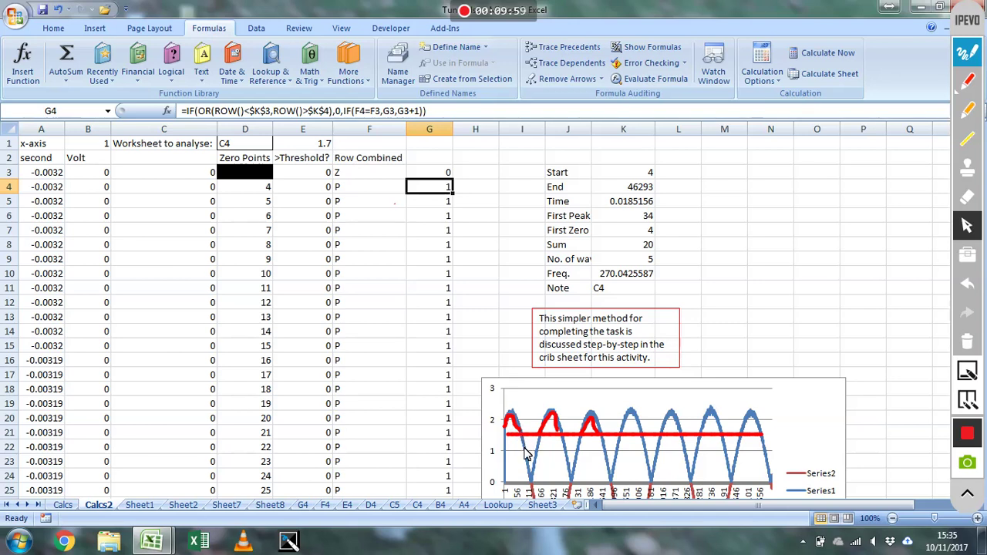
- Jump to the end of column G's data and select a cell in the trailing Z rows
click(584, 434)
click(444, 190)
key(End)
key(Down)
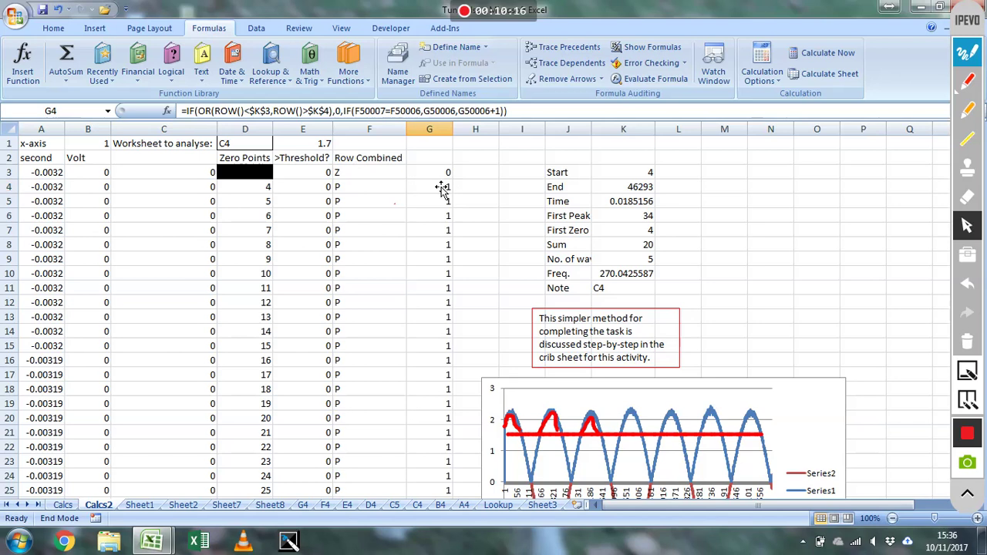
key(Return)
click(439, 187)
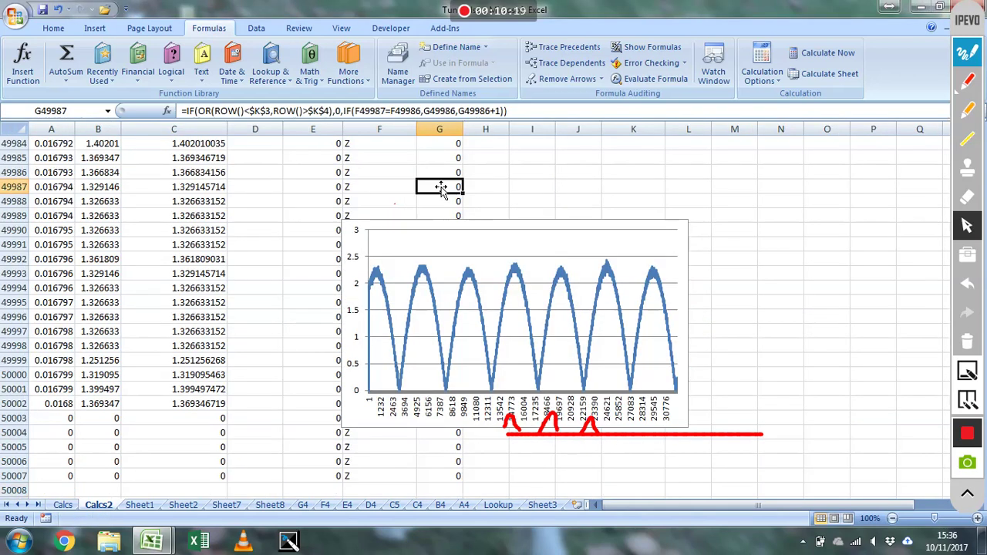
middle_click(428, 308)
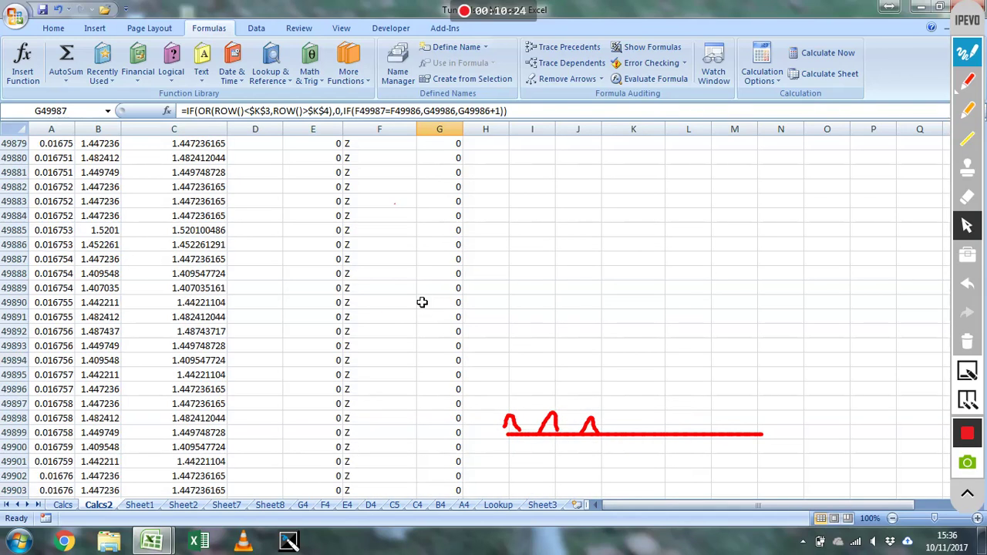
middle_click(422, 302)
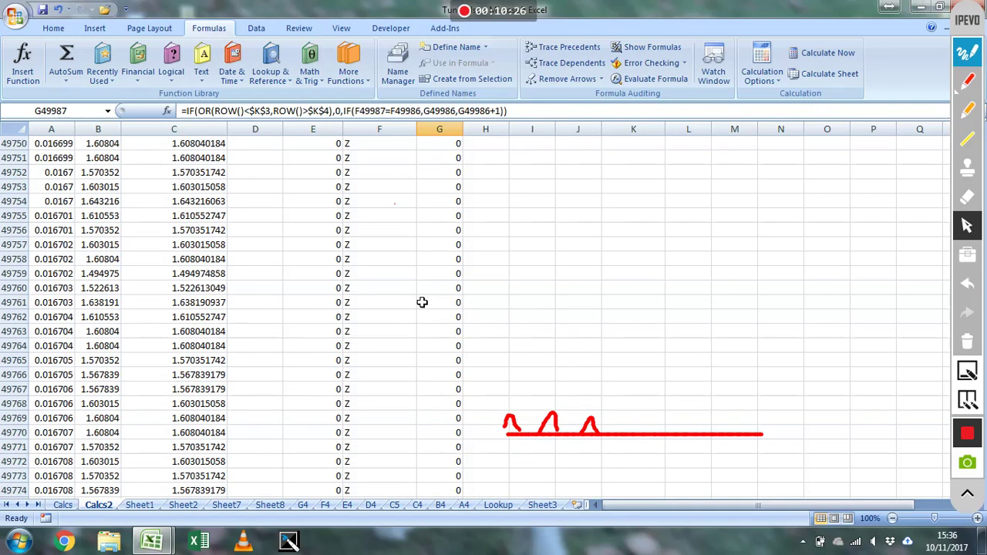
click(421, 302)
- Locate row 46293, the last counted row where column G reaches 21
key(Page_Up)
key(Page_Up)
key(Page_Up)
key(Page_Up)
key(Page_Up)
key(Page_Up)
key(Page_Up)
key(Page_Up)
key(Page_Up)
key(Page_Up)
key(Page_Up)
key(Page_Up)
key(Page_Up)
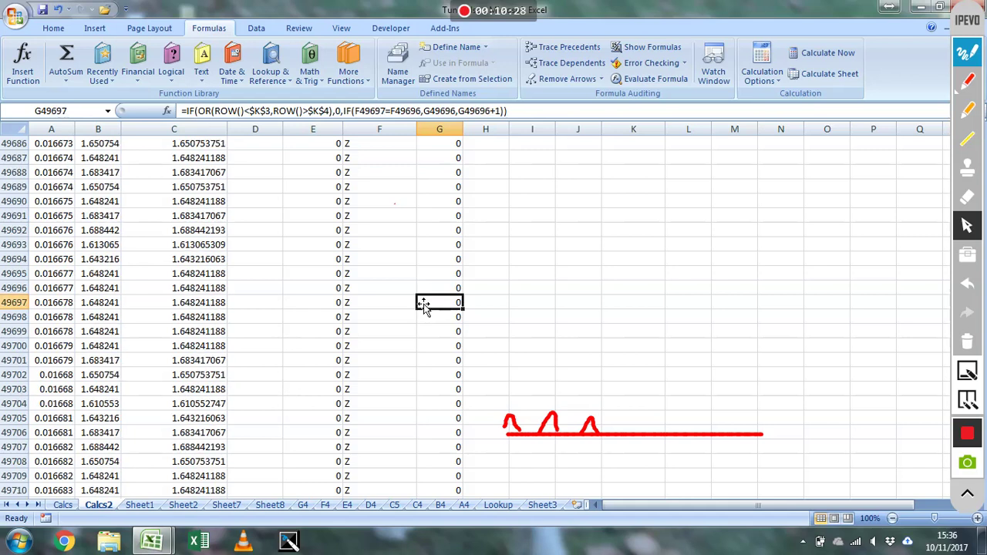
key(Page_Up)
key(Page_Up)
key(Page_Up)
key(Page_Up)
key(Page_Up)
key(Page_Up)
key(Page_Up)
key(Page_Up)
key(Page_Up)
key(Page_Up)
key(Page_Up)
key(Page_Up)
key(Page_Up)
key(Page_Up)
key(Page_Up)
key(Page_Up)
key(Page_Up)
key(Page_Up)
key(Page_Up)
key(Page_Up)
key(Page_Up)
key(Page_Up)
key(Page_Up)
key(Page_Up)
key(Page_Up)
key(Page_Up)
key(Page_Up)
key(Page_Up)
key(Page_Up)
key(Page_Up)
key(Page_Up)
key(Page_Up)
key(Page_Up)
key(Page_Up)
key(Page_Up)
key(Page_Up)
key(Page_Up)
key(Page_Up)
key(Page_Up)
key(Page_Up)
key(Page_Up)
key(Page_Up)
key(Page_Up)
key(Page_Up)
key(Page_Up)
key(Page_Up)
key(Page_Up)
key(Page_Up)
key(Page_Up)
key(Page_Up)
key(Page_Up)
key(Page_Up)
key(Page_Up)
key(Page_Up)
key(Page_Up)
key(Page_Up)
key(Page_Up)
key(Page_Up)
key(Page_Up)
key(Page_Up)
key(Page_Down)
key(Page_Down)
key(Page_Down)
key(Page_Down)
key(Page_Down)
key(Page_Down)
key(Page_Down)
key(Page_Down)
key(Page_Down)
key(Page_Down)
key(Page_Down)
key(Page_Down)
key(Page_Down)
key(Page_Down)
key(Page_Down)
key(Page_Down)
key(Page_Down)
key(Page_Down)
key(Page_Down)
key(Page_Down)
key(Page_Down)
key(Page_Down)
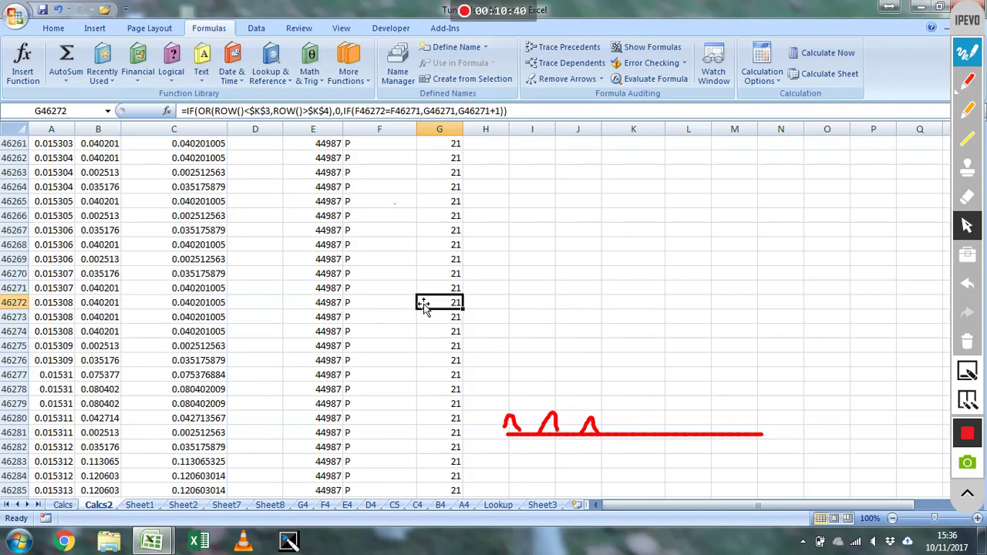
key(Page_Down)
key(Page_Down)
key(Page_Up)
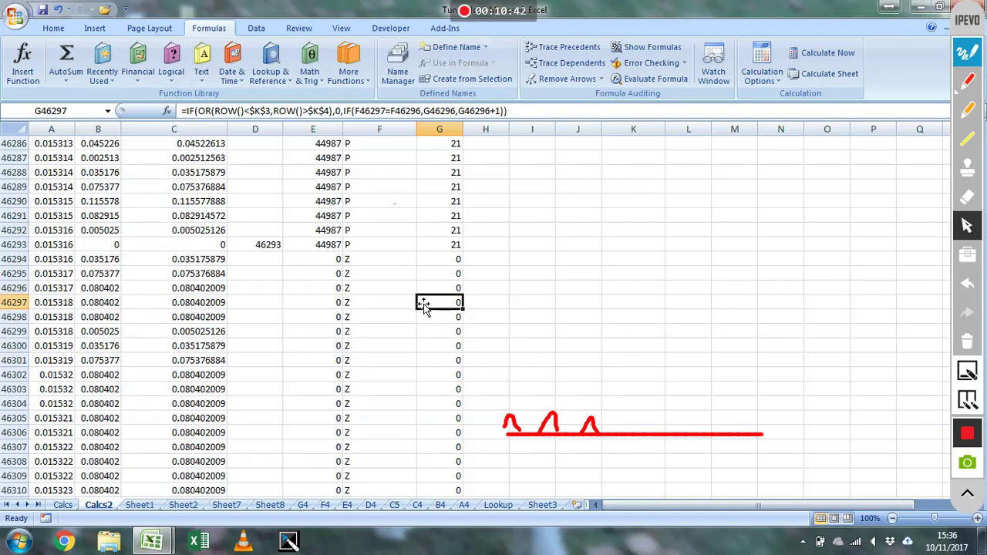
key(Up)
key(Up)
key(Up)
key(Up)
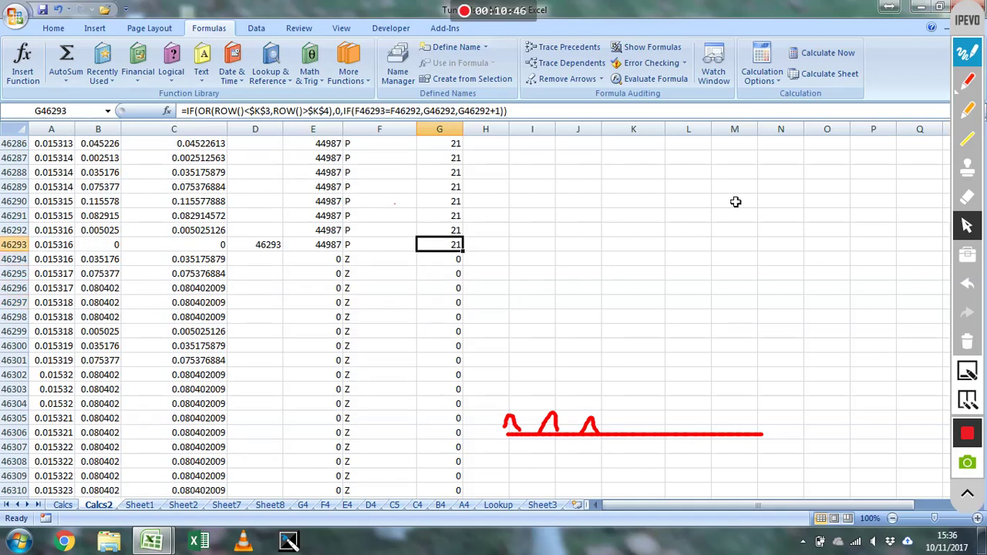
- Return to the top of column G at G3
key(Page_Up)
key(Page_Up)
key(Page_Up)
key(Page_Up)
key(Page_Up)
key(Page_Up)
key(Page_Up)
key(Page_Up)
key(Page_Up)
key(Page_Up)
key(Page_Up)
key(Page_Up)
key(Page_Up)
key(Page_Up)
key(Page_Up)
key(Page_Up)
key(Page_Up)
key(Page_Up)
key(Page_Up)
key(Page_Up)
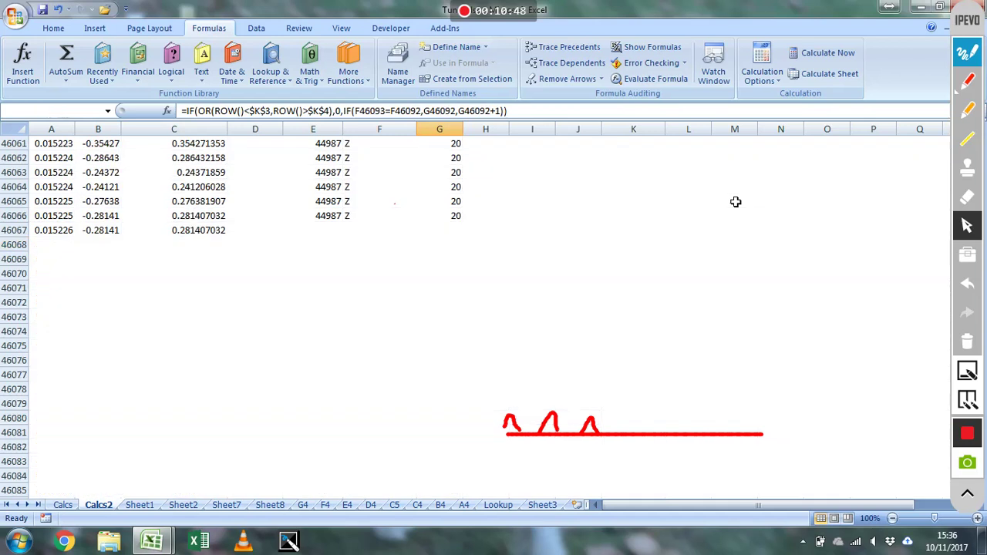
key(Page_Up)
key(Page_Up)
key(Page_Up)
key(Page_Up)
key(Page_Up)
key(Page_Up)
key(Page_Up)
key(Page_Up)
key(Page_Up)
key(Page_Up)
key(Page_Up)
key(Page_Up)
key(Page_Up)
key(Page_Up)
key(Page_Up)
key(Page_Up)
key(Page_Up)
key(Page_Up)
key(Page_Up)
key(Page_Up)
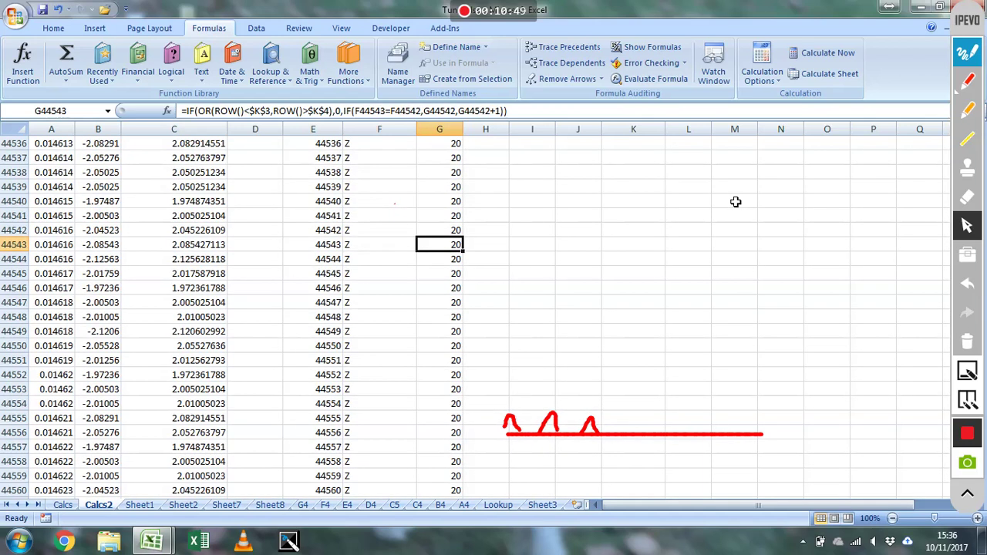
key(End)
key(Up)
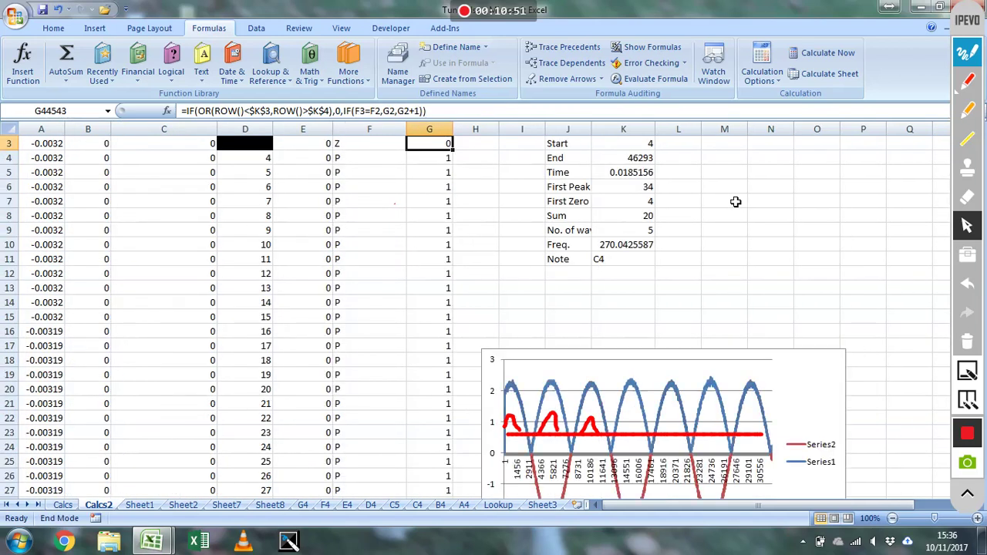
key(Right)
key(Right)
key(Right)
key(Right)
key(Down)
key(Down)
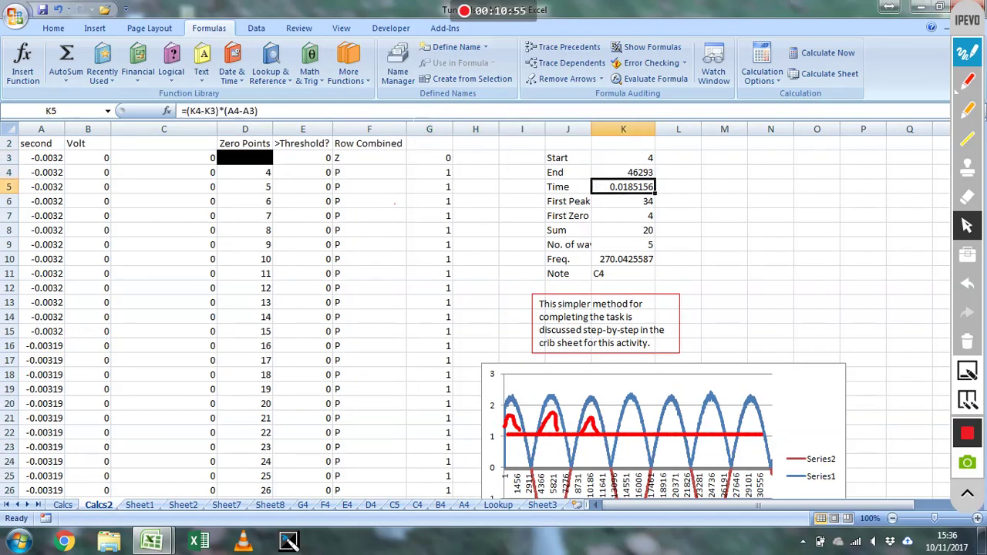
key(F2)
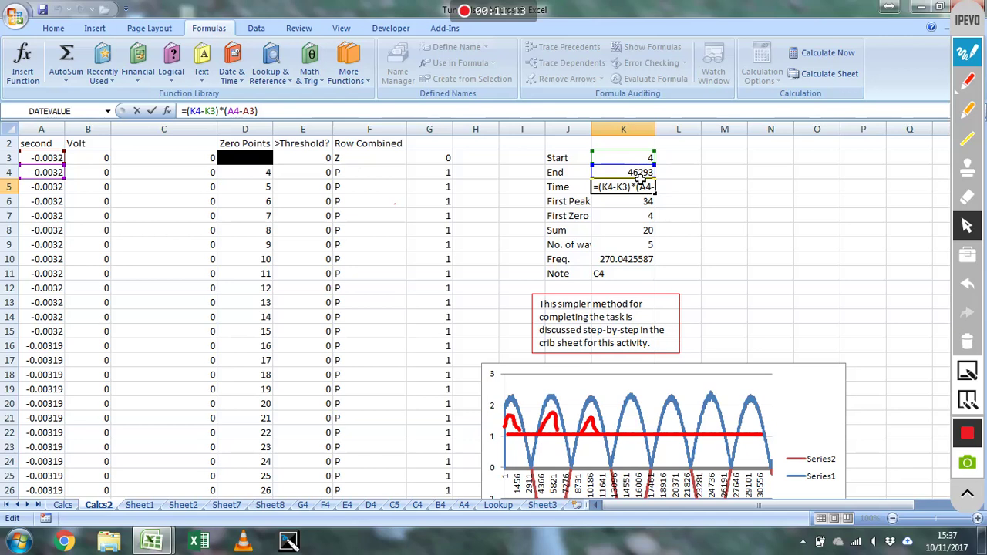
key(ctrl+Return)
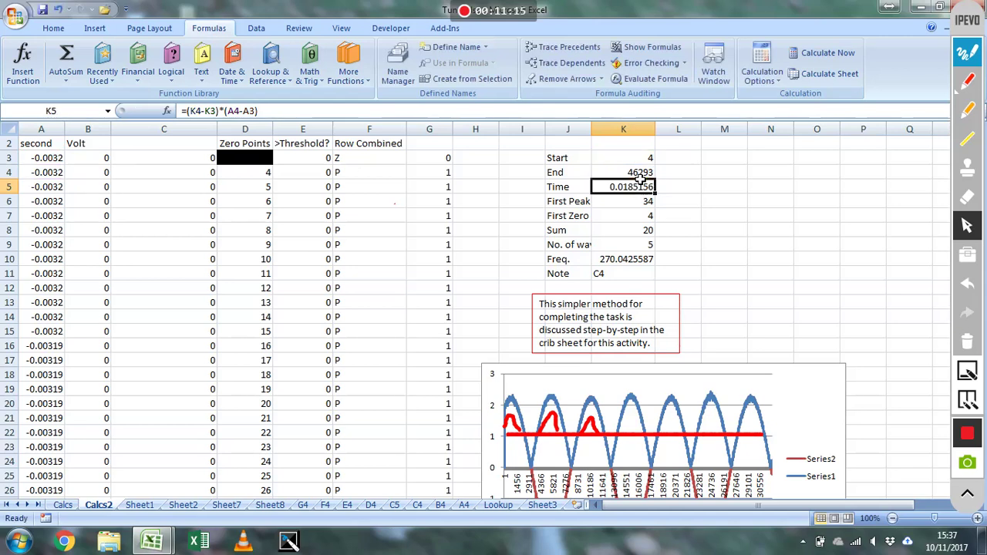
key(Down)
key(Down)
key(Down)
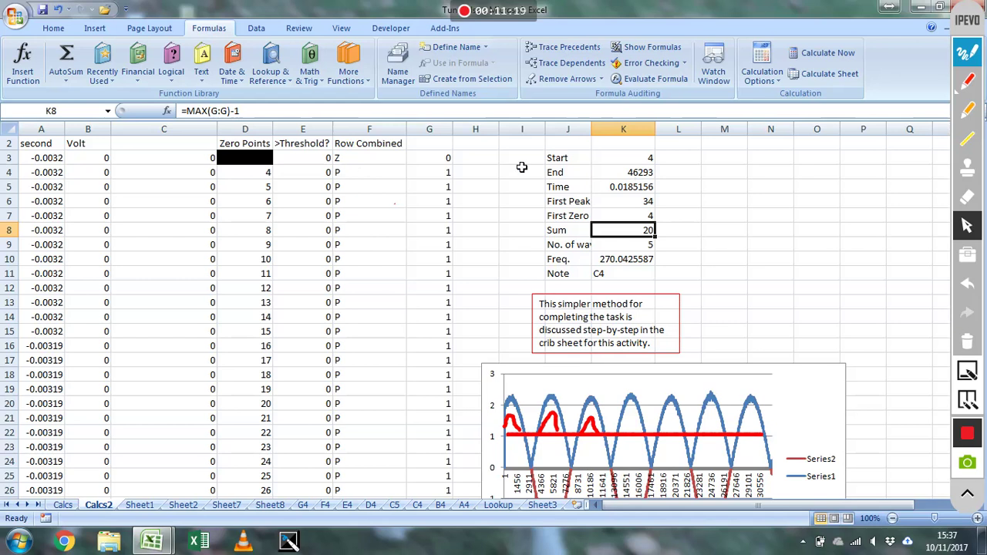
key(F2)
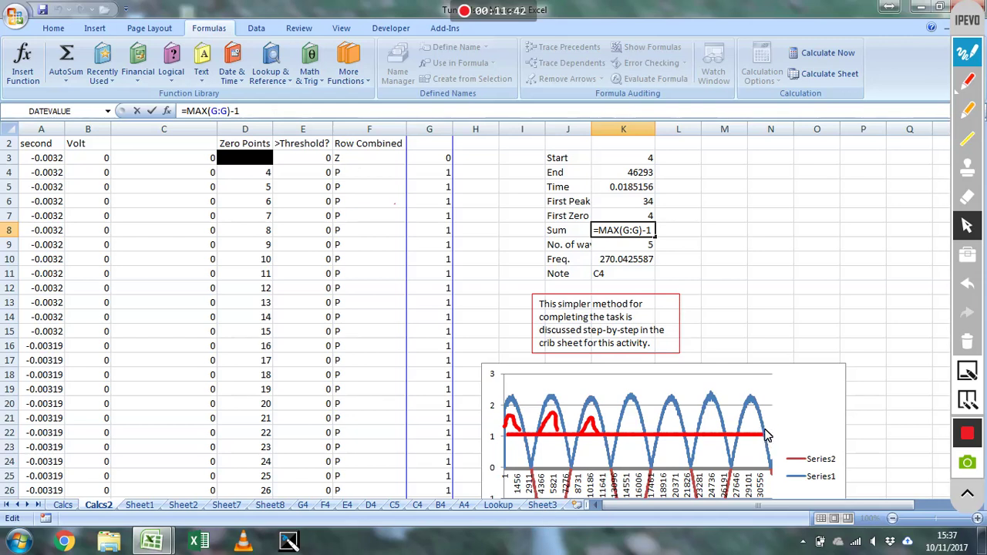
key(Return)
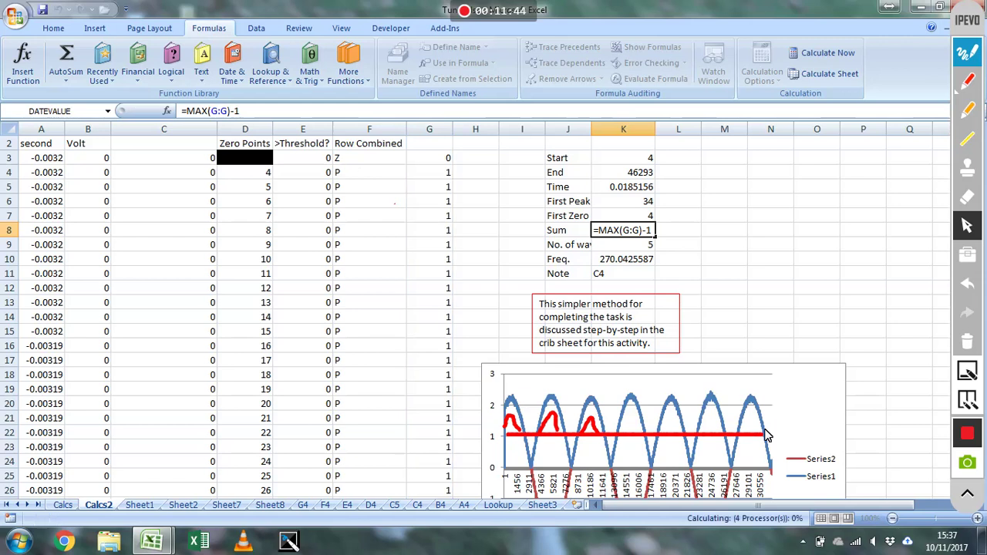
key(Return)
key(Up)
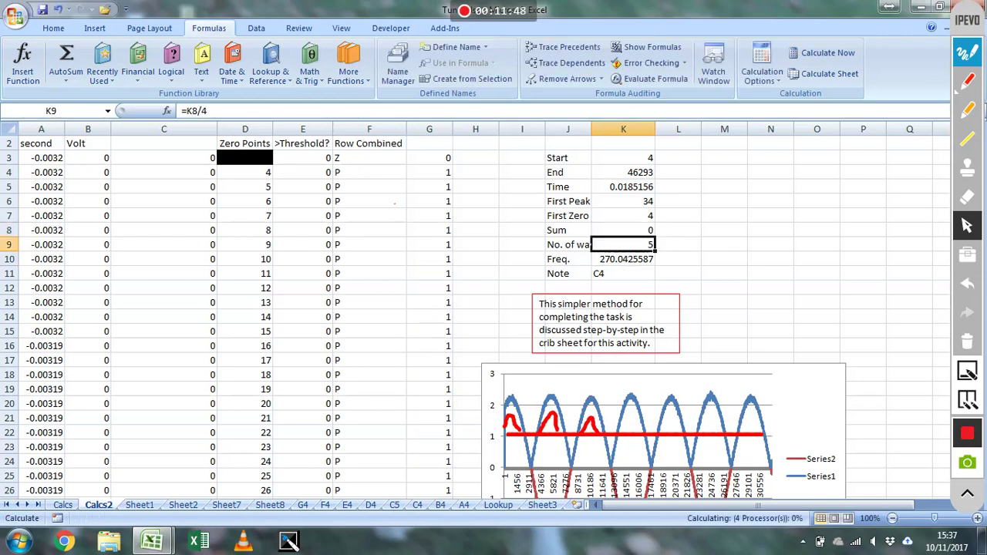
key(F2)
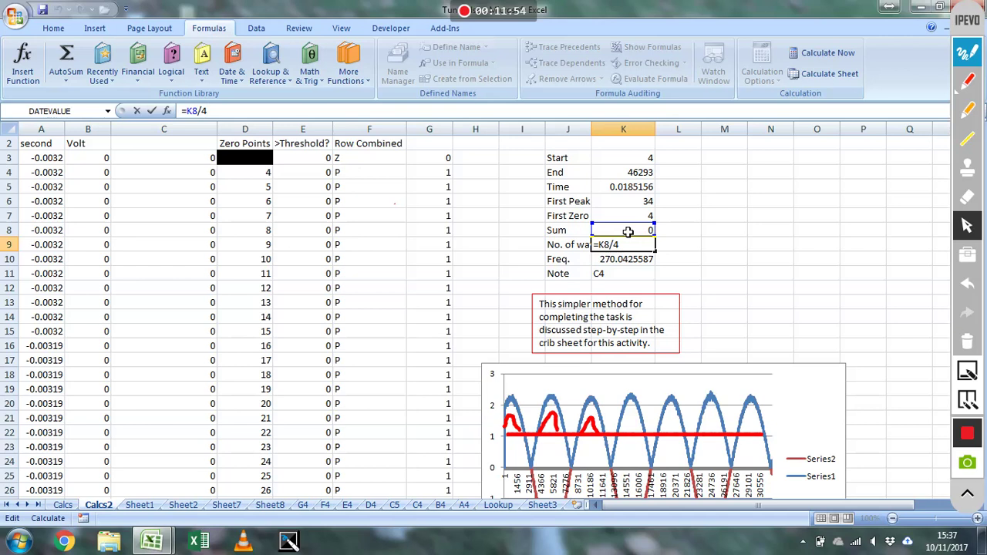
key(Return)
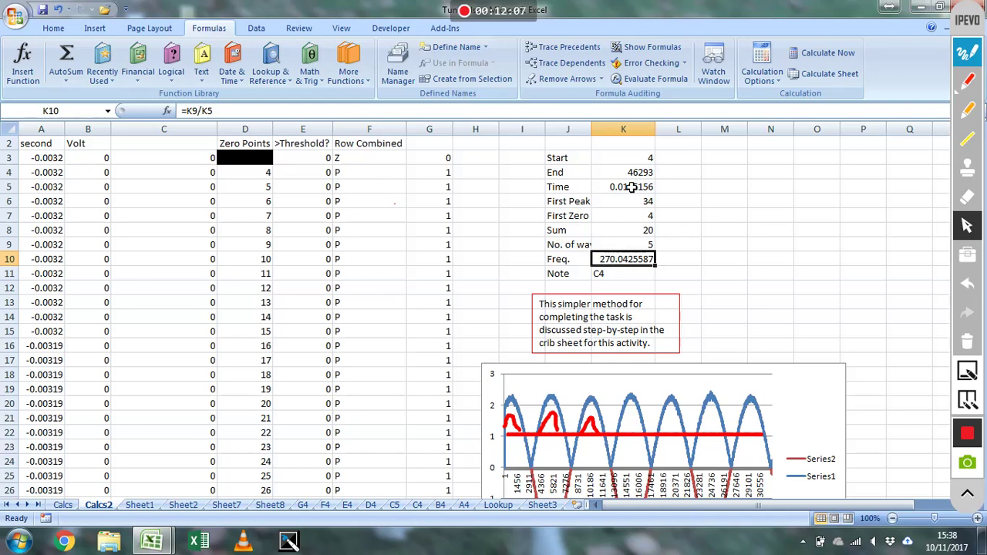
click(605, 276)
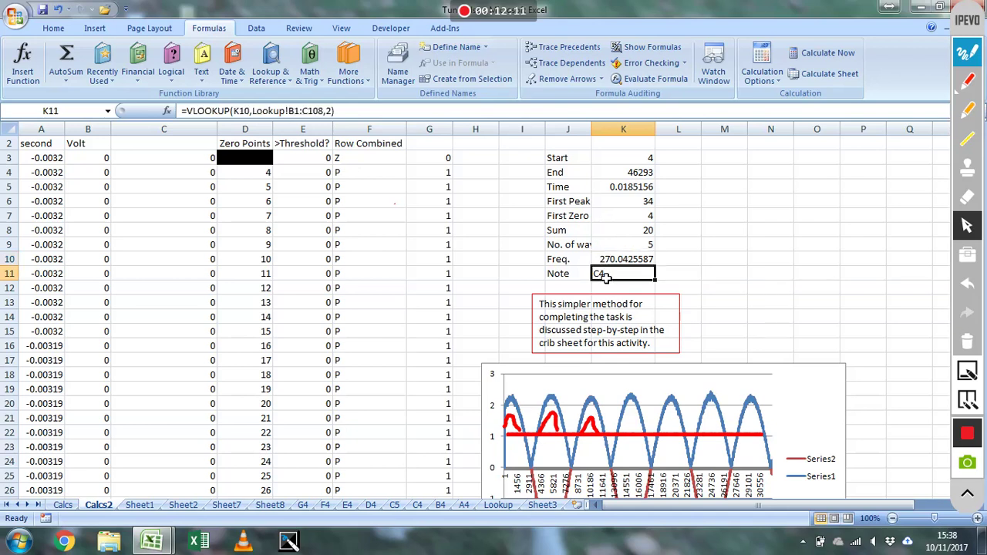
click(490, 507)
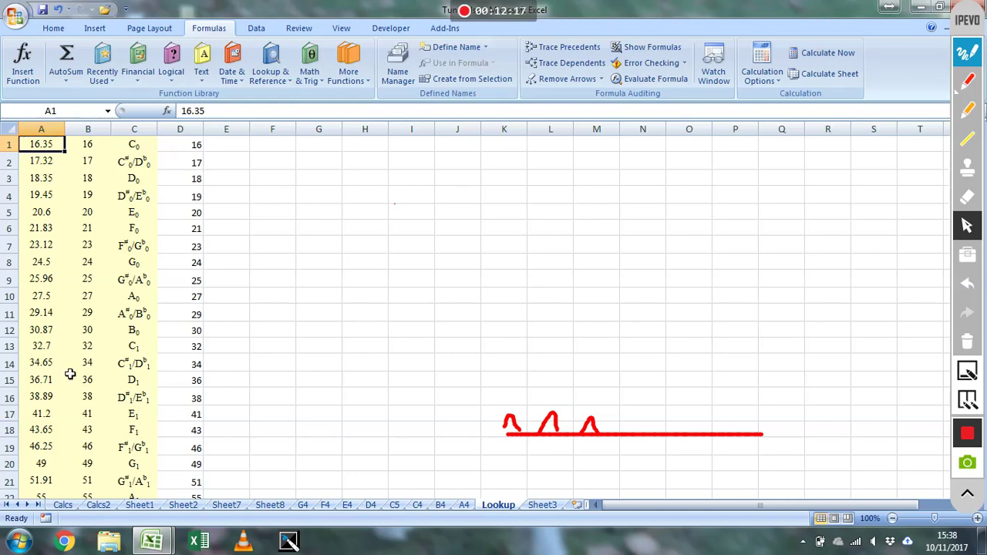
click(98, 505)
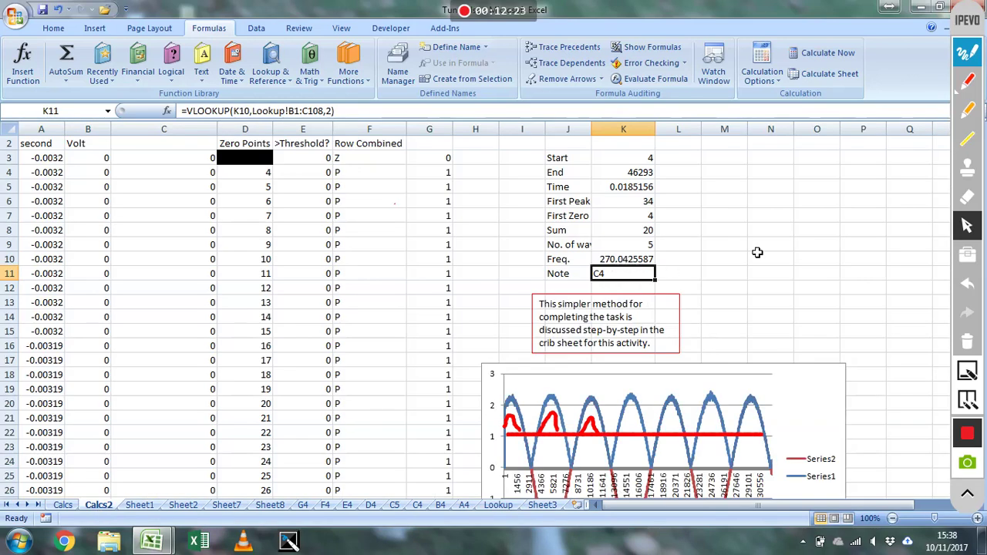
scroll(757, 252, up, 1)
- Enter C5 in D1 as the worksheet to analyse
click(243, 144)
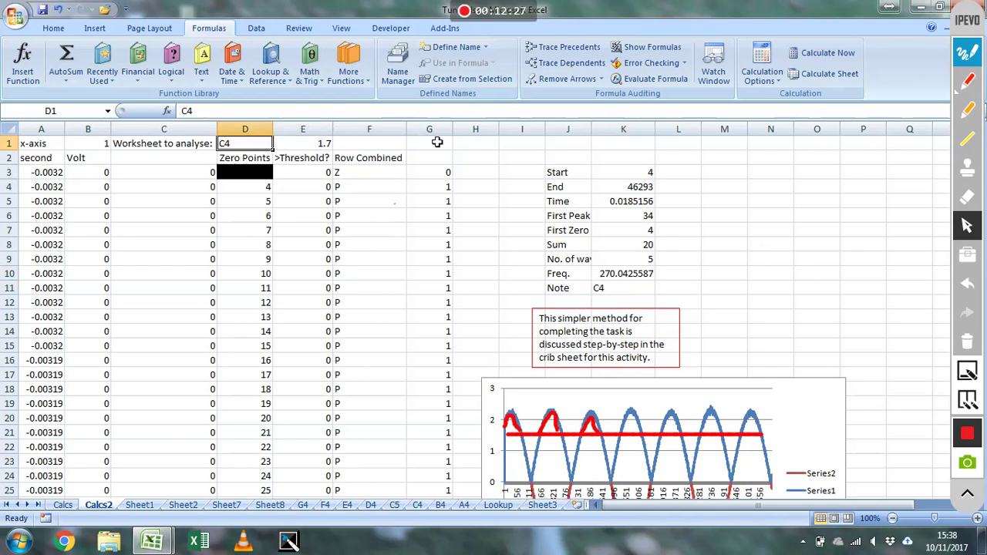
text(C5)
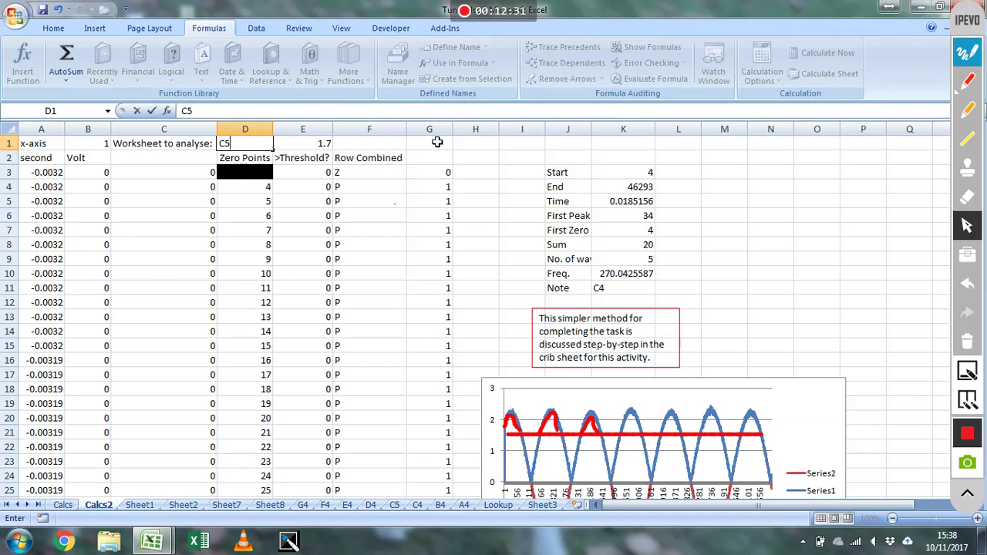
key(Return)
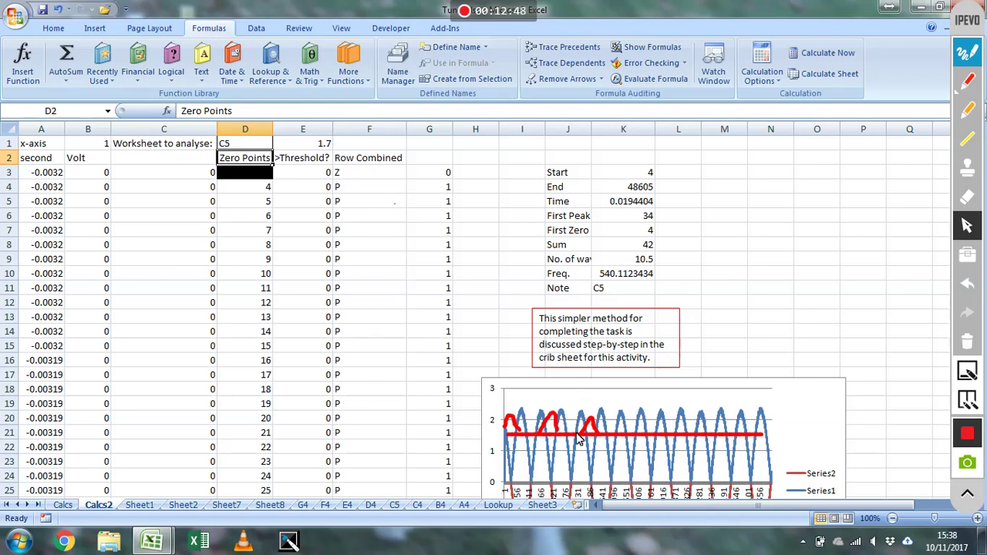
- Erase the red hand-drawn peak sketch over the chart with the IPEVO eraser
click(970, 204)
mouse_move(669, 446)
mouse_down()
mouse_move(651, 427)
mouse_move(767, 438)
mouse_move(639, 436)
mouse_up()
mouse_move(636, 435)
mouse_down()
mouse_move(494, 424)
mouse_move(606, 423)
mouse_move(519, 415)
mouse_up()
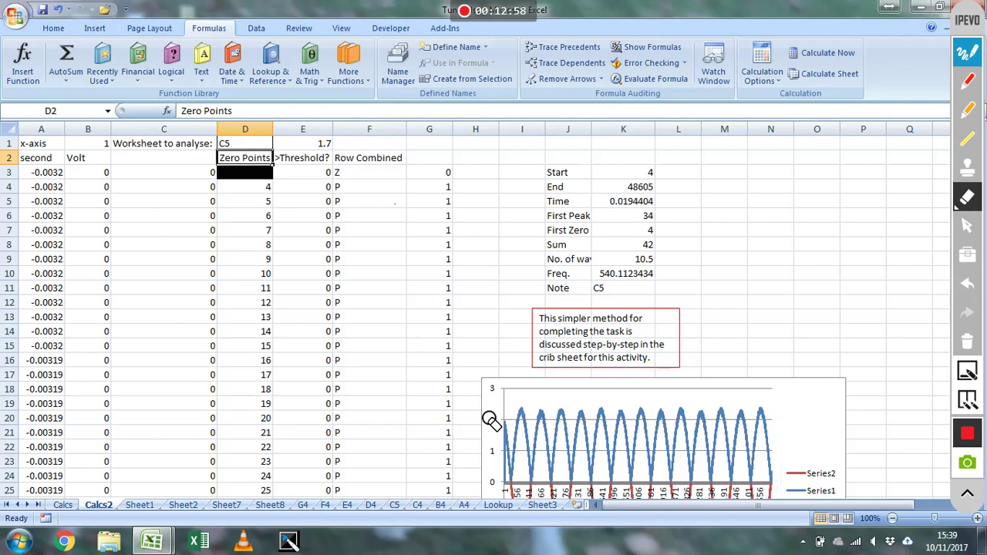
click(969, 226)
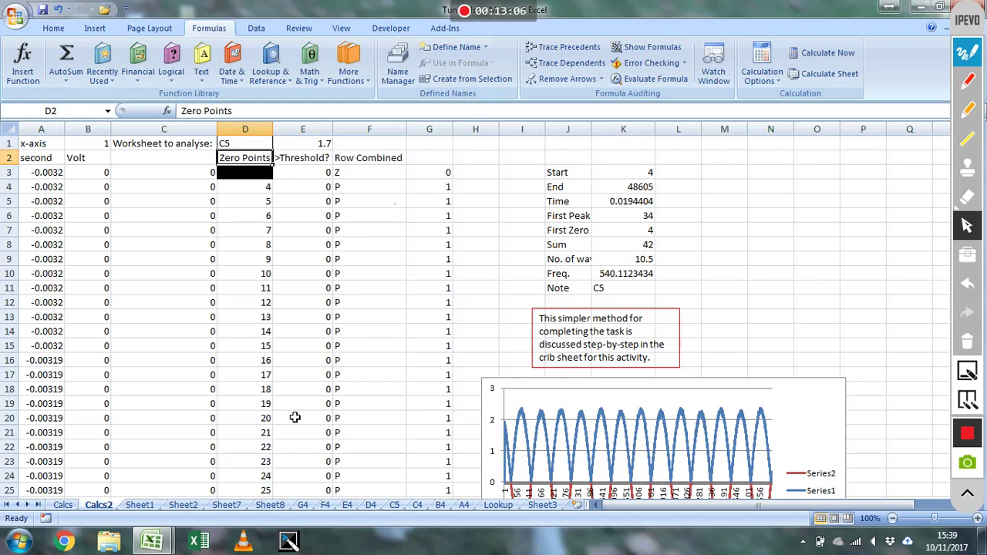
mouse_move(152, 544)
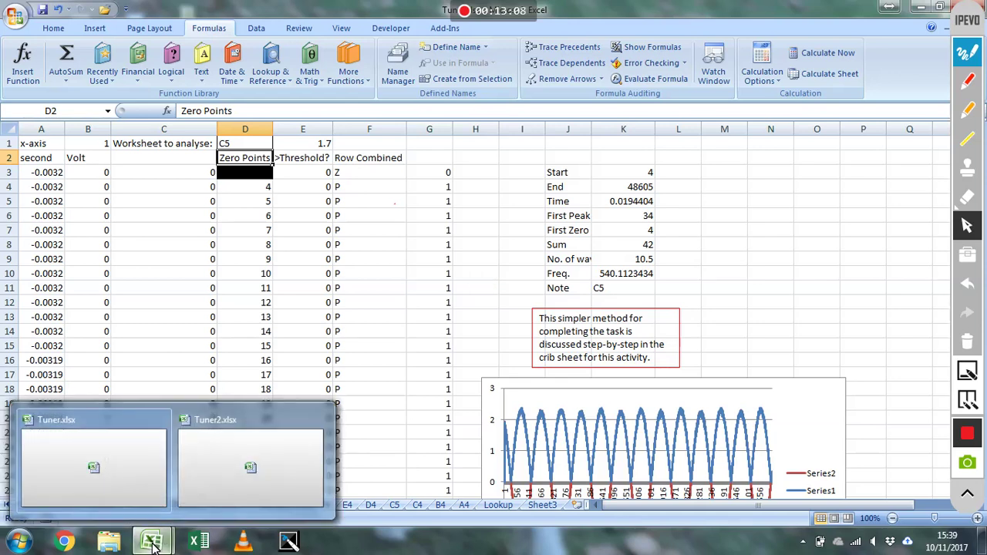
click(209, 484)
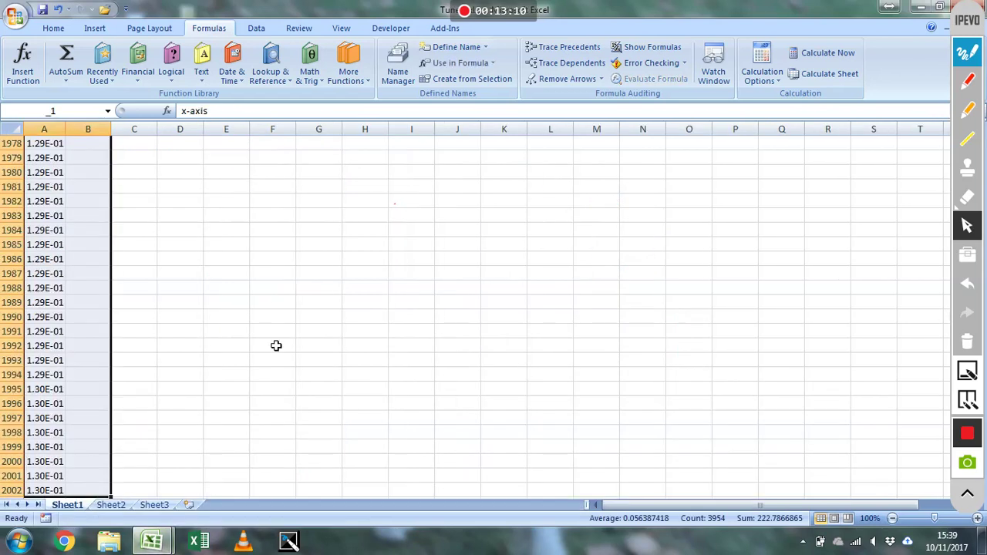
click(99, 278)
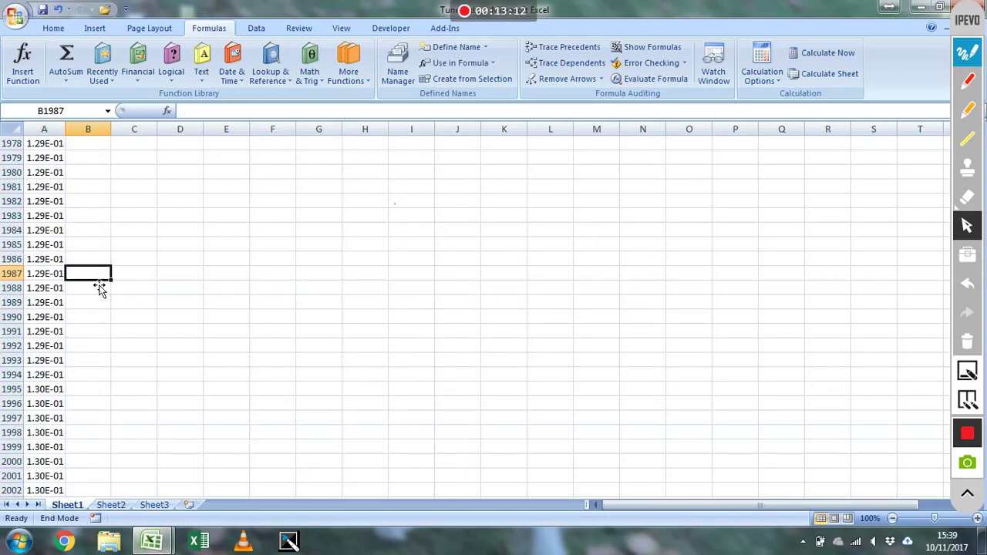
key(ctrl+Up)
key(Up)
key(Up)
key(Up)
key(Up)
key(Up)
key(Up)
key(Up)
key(Up)
key(Up)
key(Up)
key(Up)
key(Up)
key(Up)
key(Up)
key(Up)
key(Up)
key(Up)
key(Up)
key(Up)
key(Up)
key(Up)
key(Up)
key(Up)
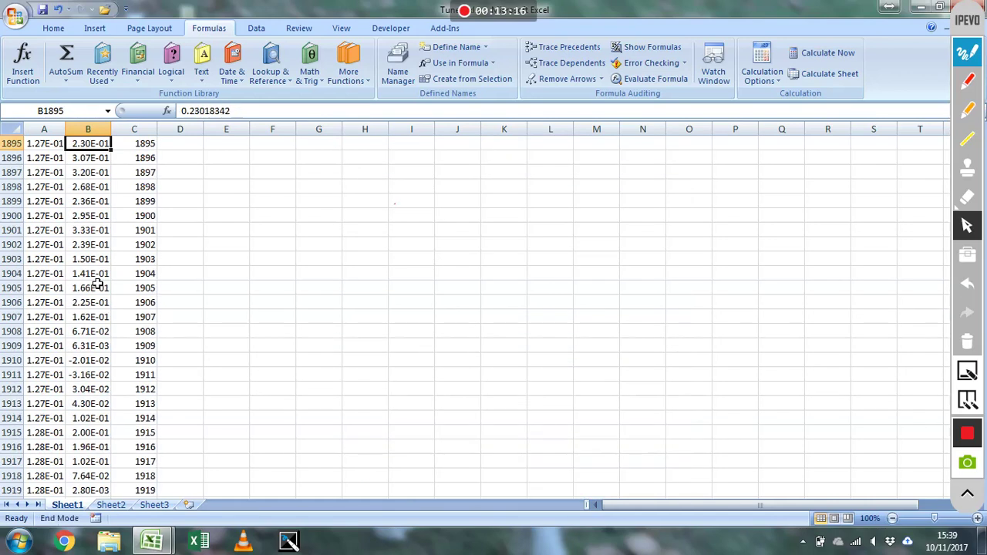
key(ctrl+Up)
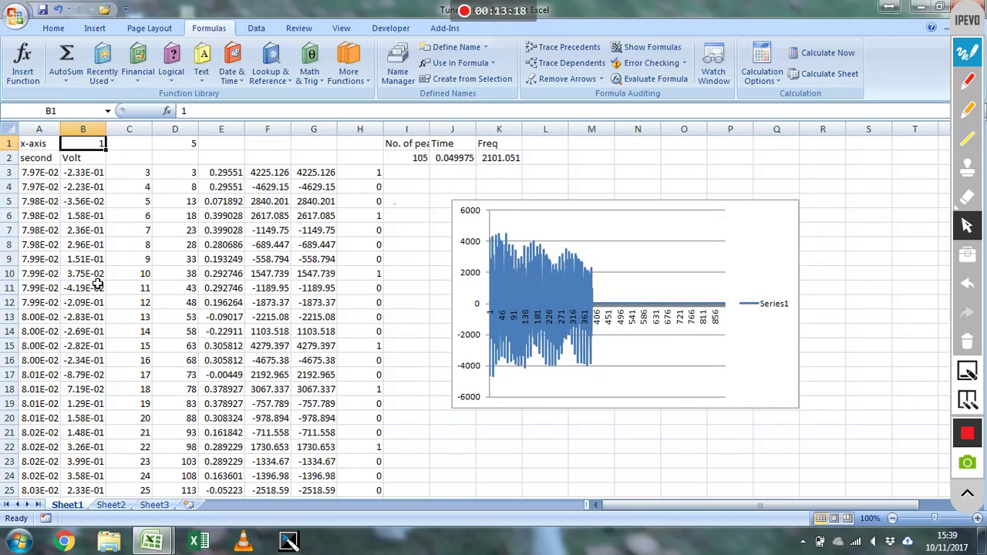
key(Right)
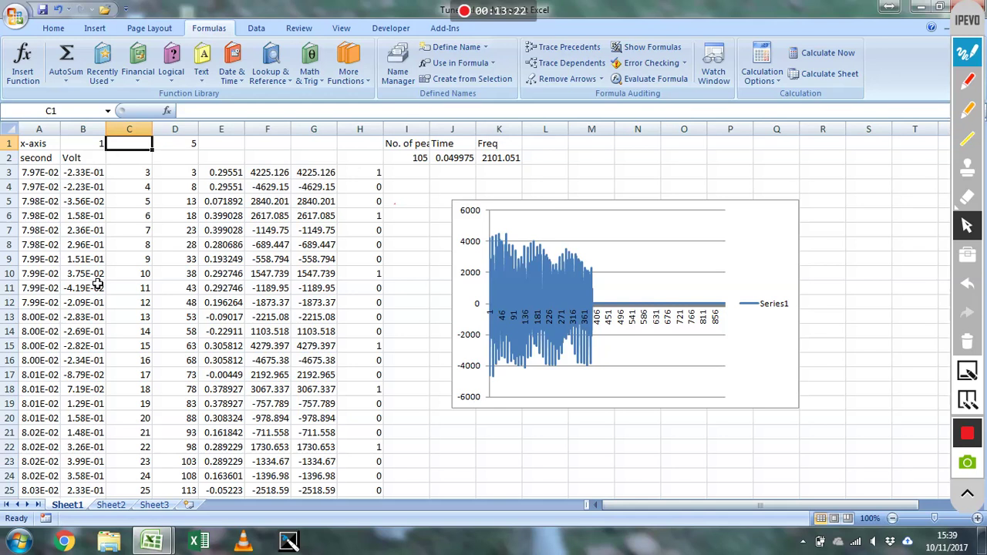
click(112, 508)
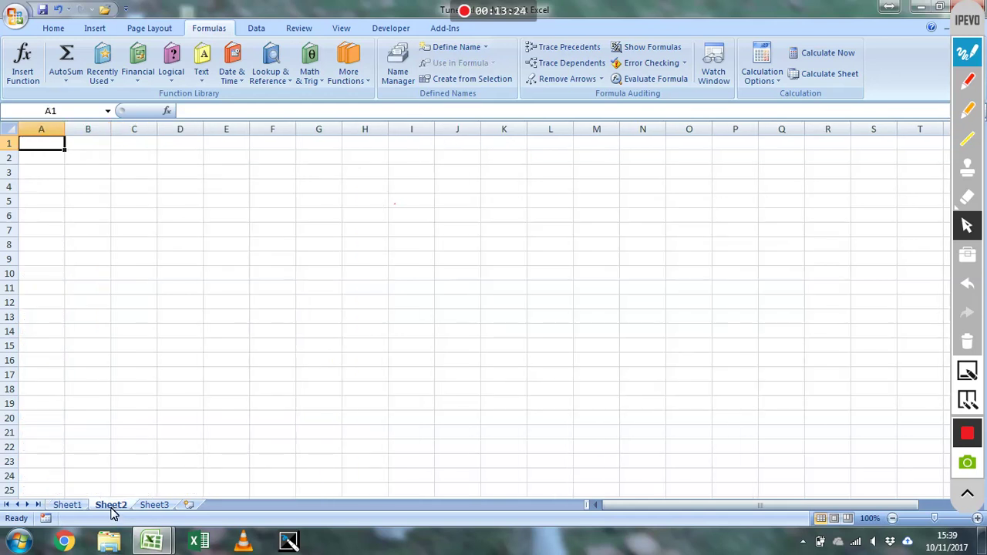
click(67, 505)
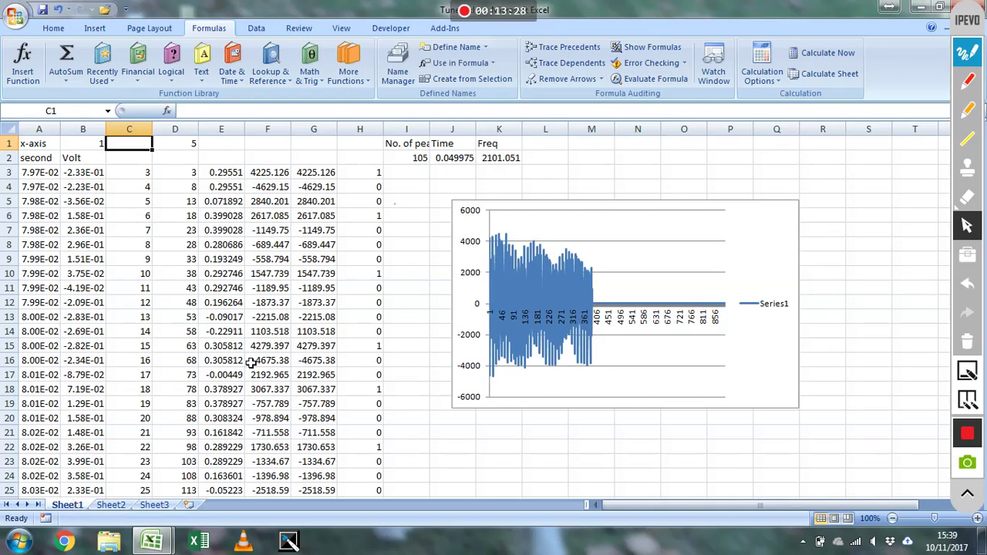
key(Down)
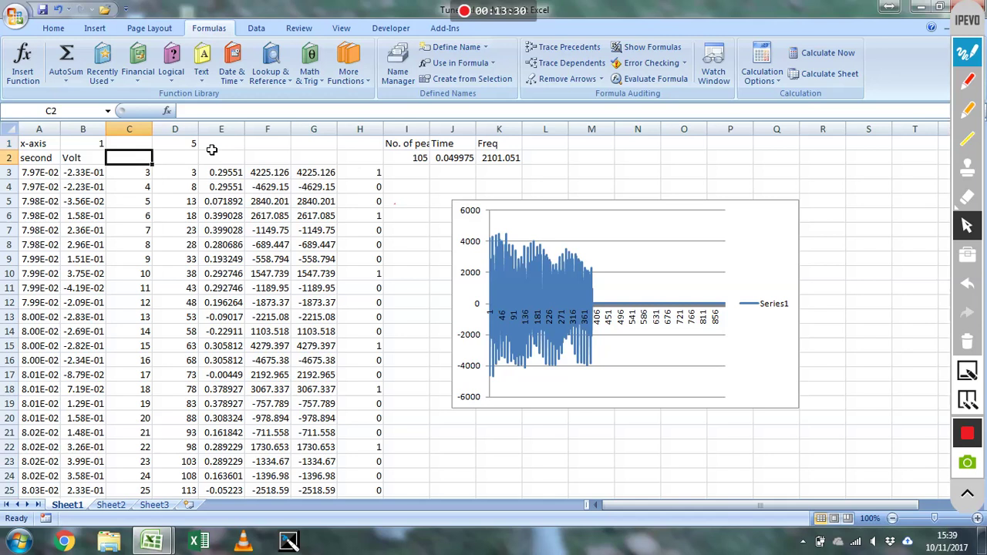
key(Left)
key(Down)
key(Left)
key(Up)
key(Right)
key(Up)
key(Left)
key(Right)
key(Down)
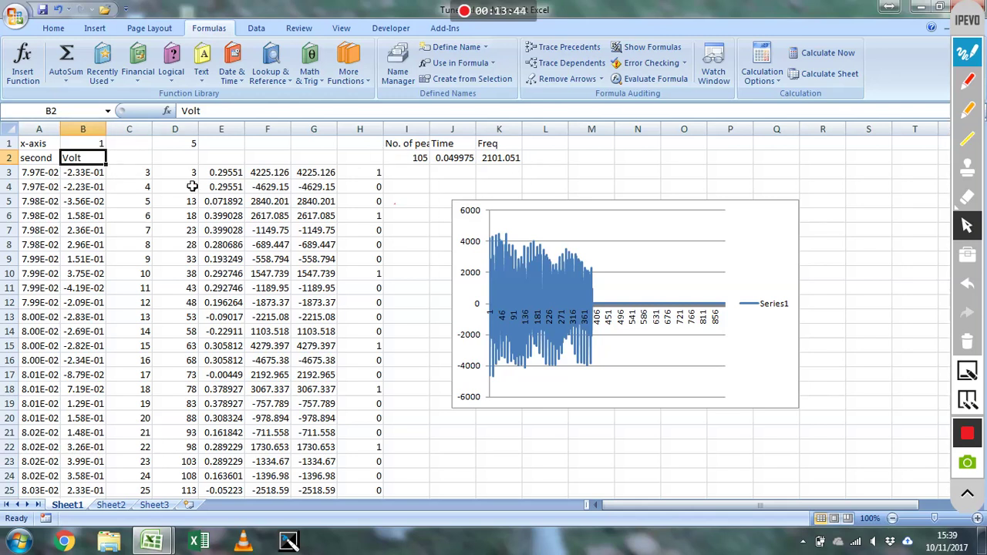
click(145, 174)
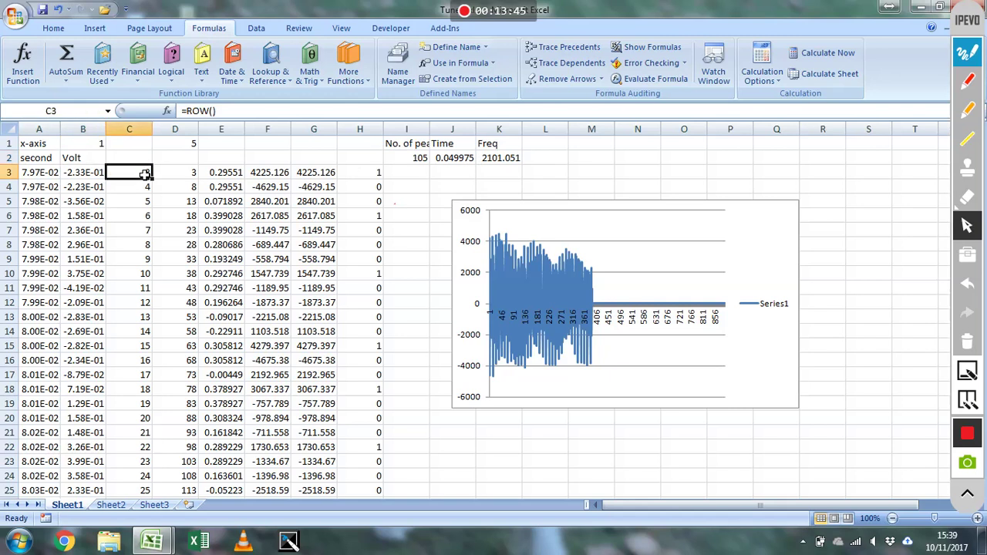
key(Down)
key(Down)
key(Down)
key(Down)
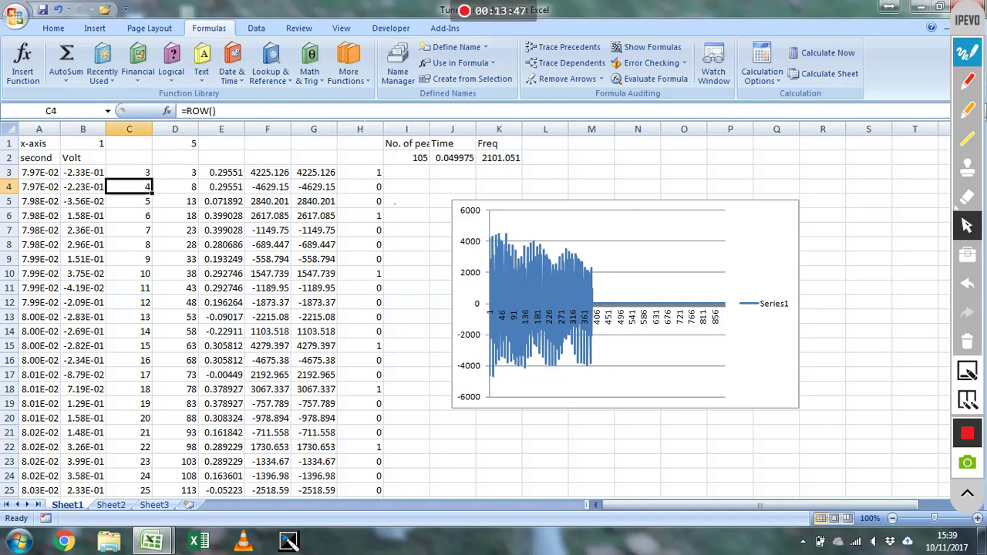
key(Up)
key(Up)
key(Up)
key(Up)
key(Down)
key(Up)
click(218, 111)
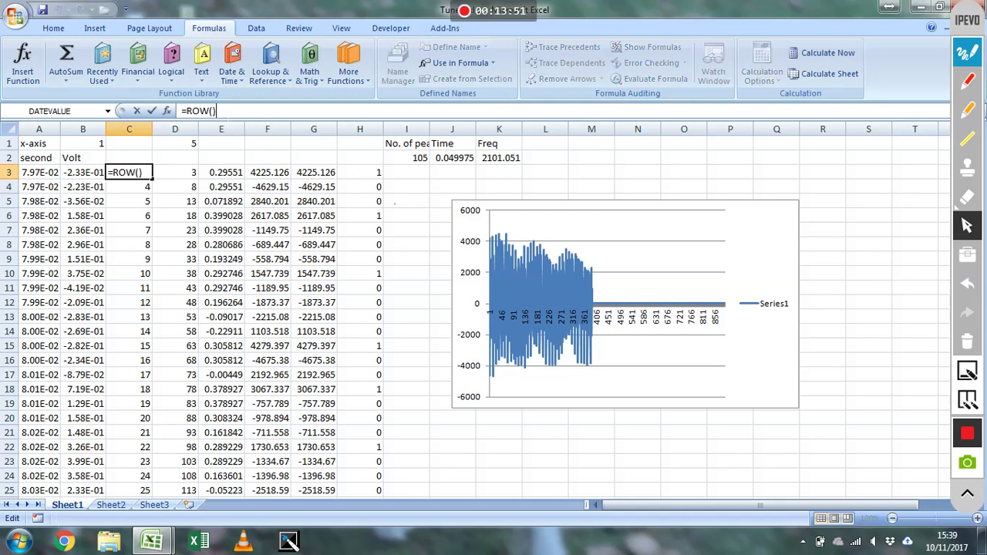
text(7)
key(BackSpace)
key(Return)
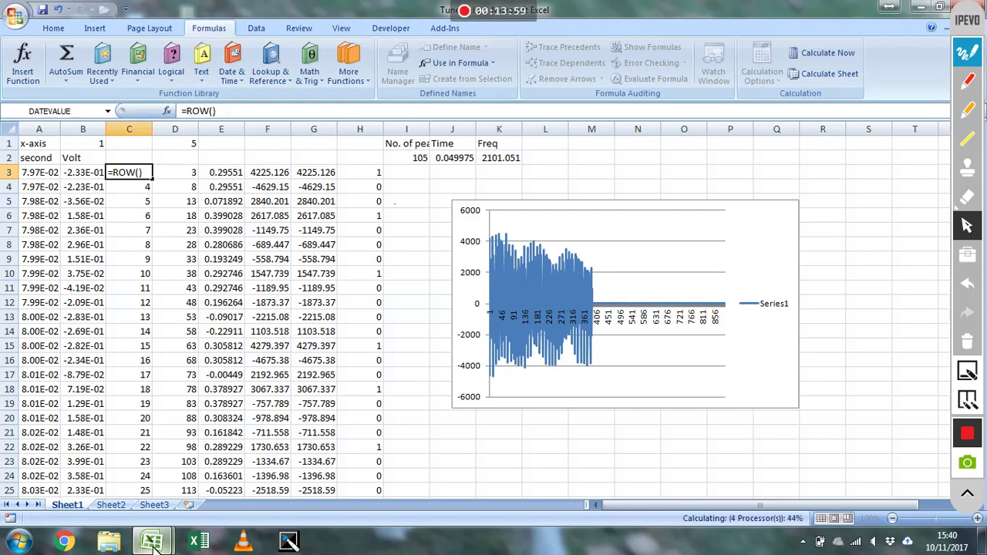
mouse_move(152, 541)
click(128, 482)
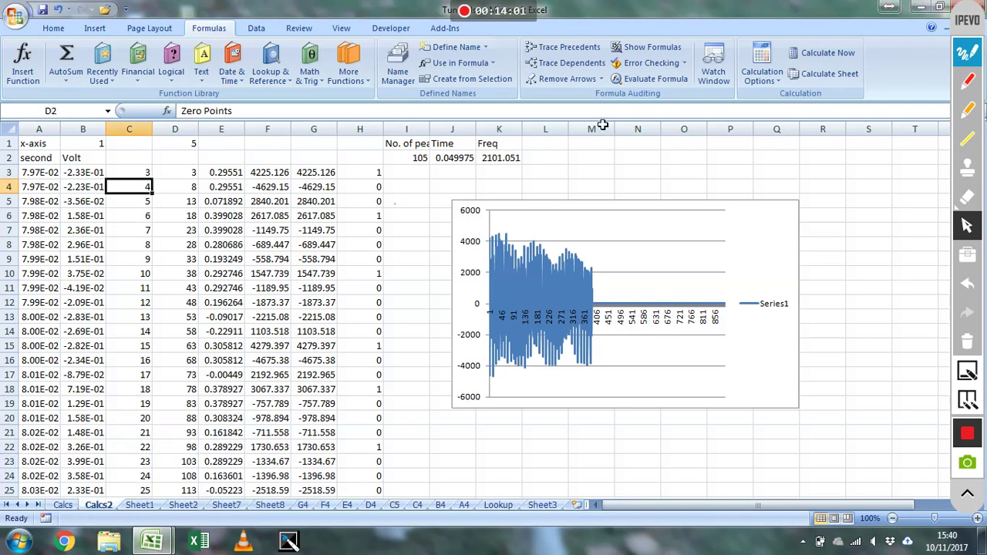
- Close Tuner.xlsx without saving, then select C3 and D3 on the peak sheet
click(982, 6)
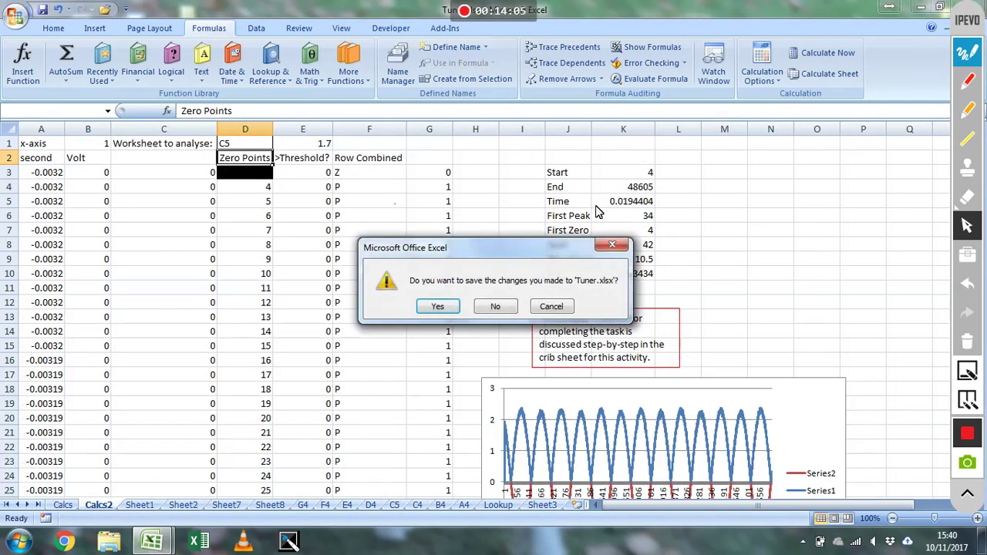
click(500, 308)
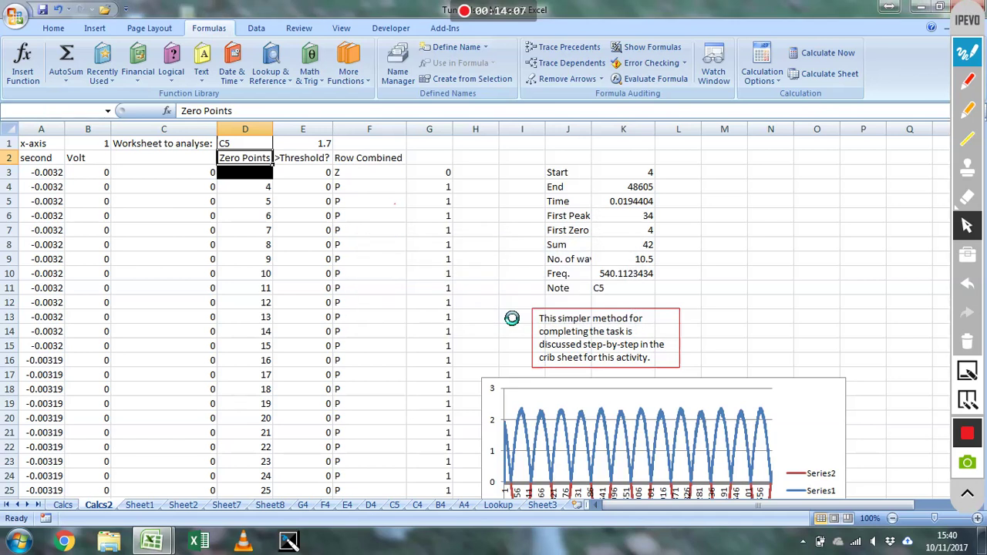
click(151, 173)
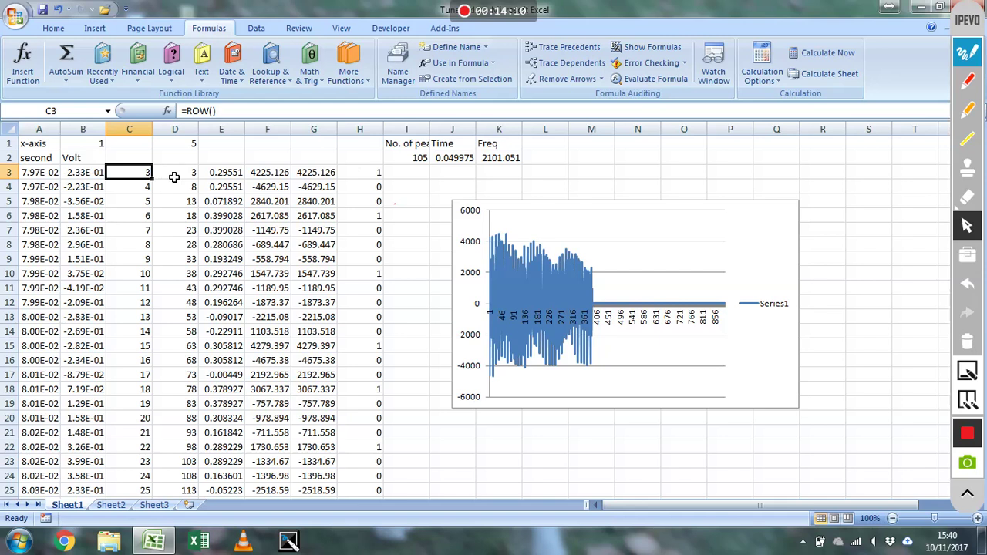
click(174, 178)
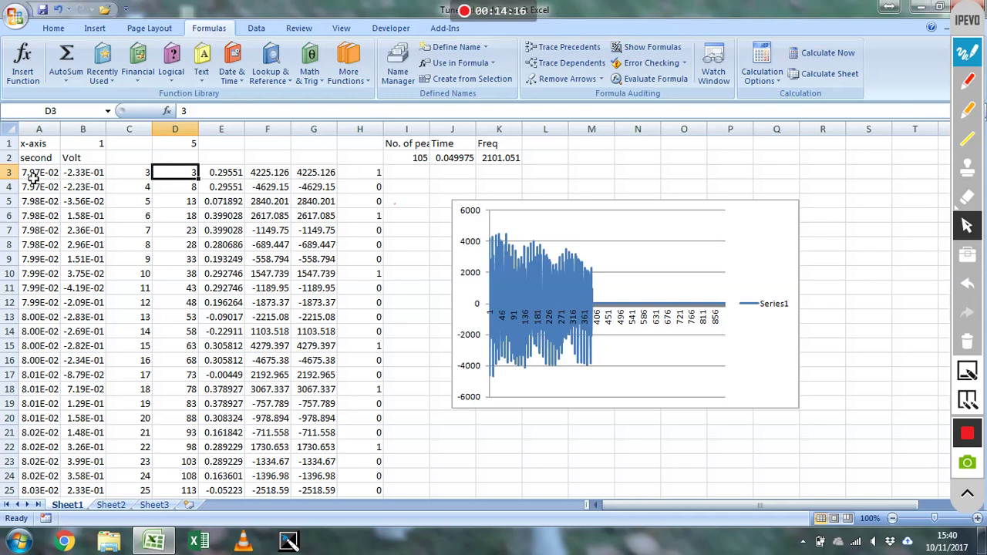
- Inspect the =D3+$D$1 and =D5+$D$1 step formulas in D4 and D6
click(189, 191)
scroll(190, 191, right, 2)
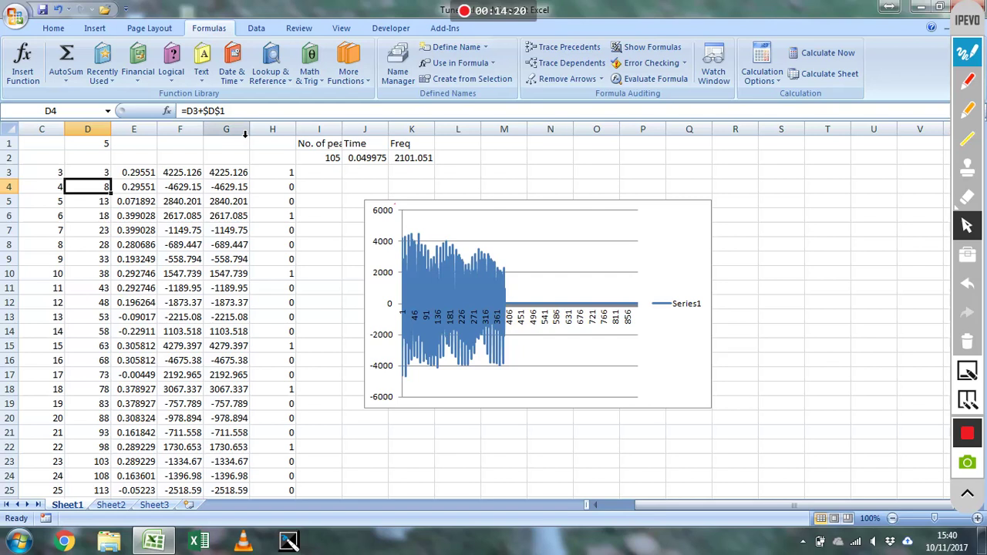
key(Home)
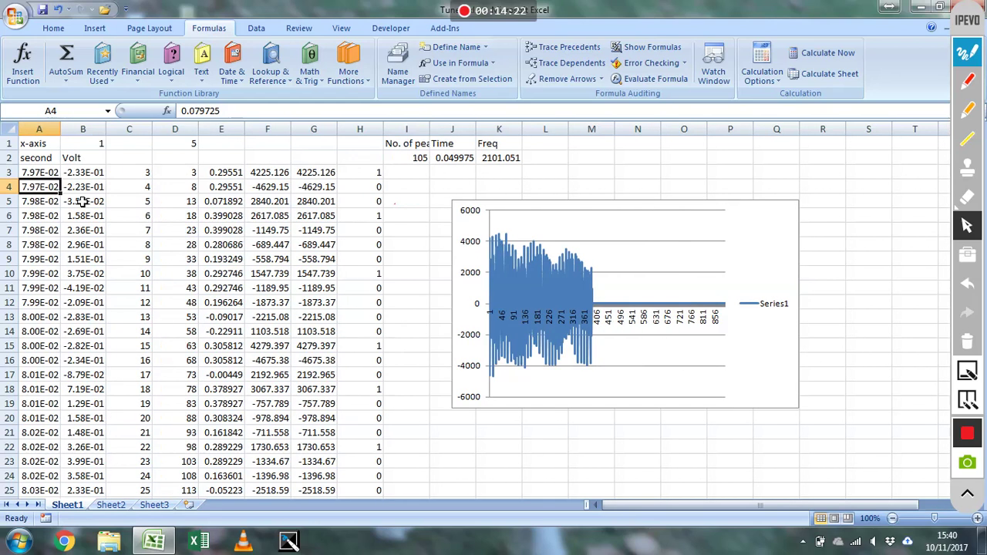
click(161, 187)
scroll(161, 188, right, 6)
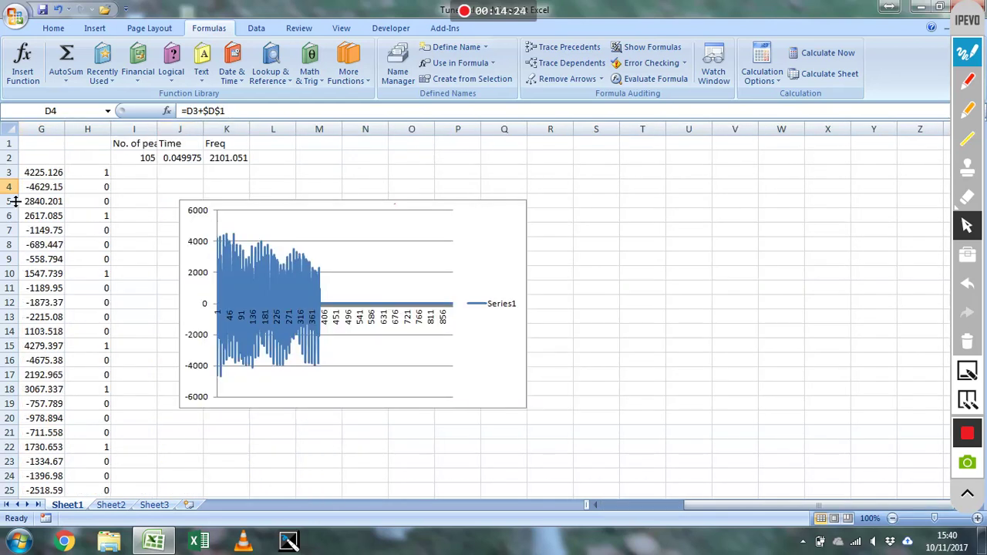
key(Home)
click(177, 187)
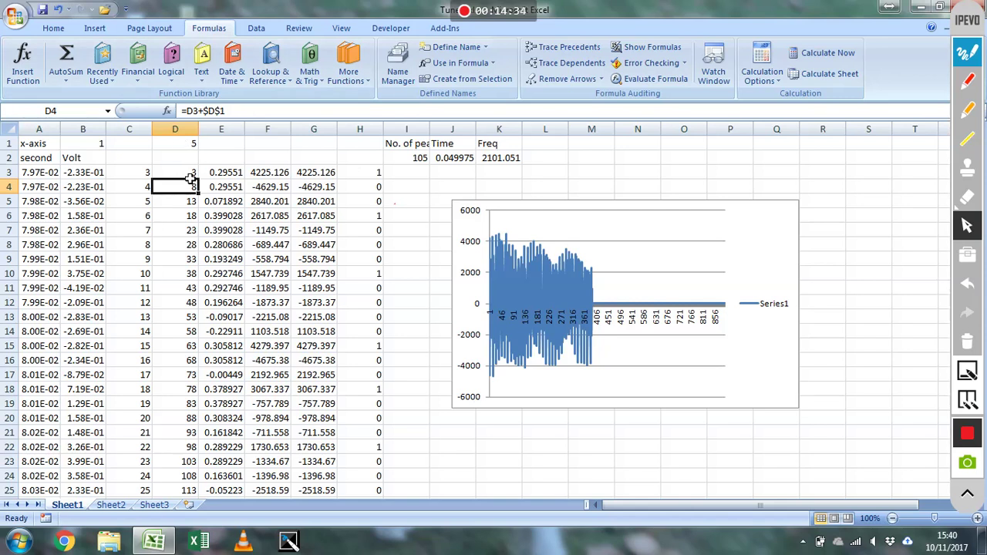
click(189, 207)
click(186, 217)
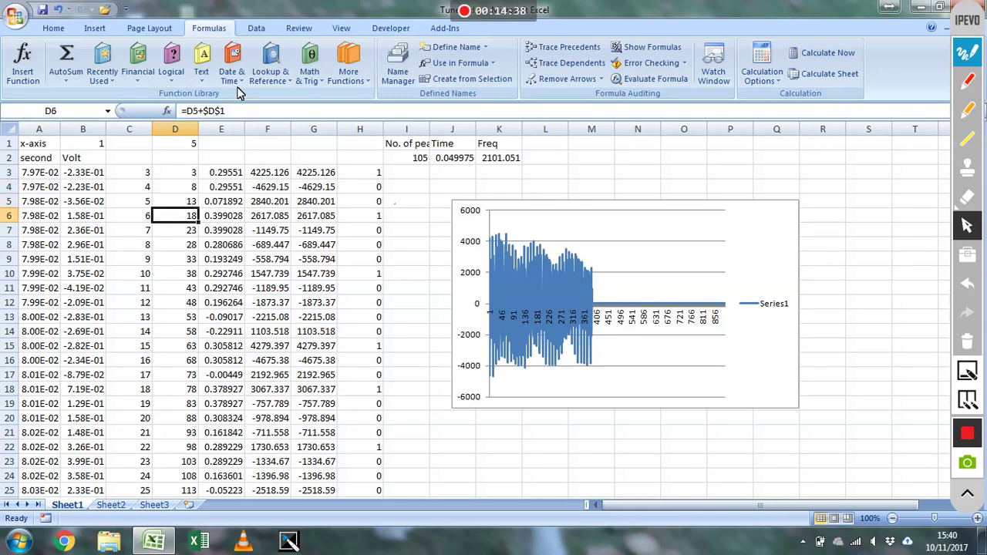
key(F2)
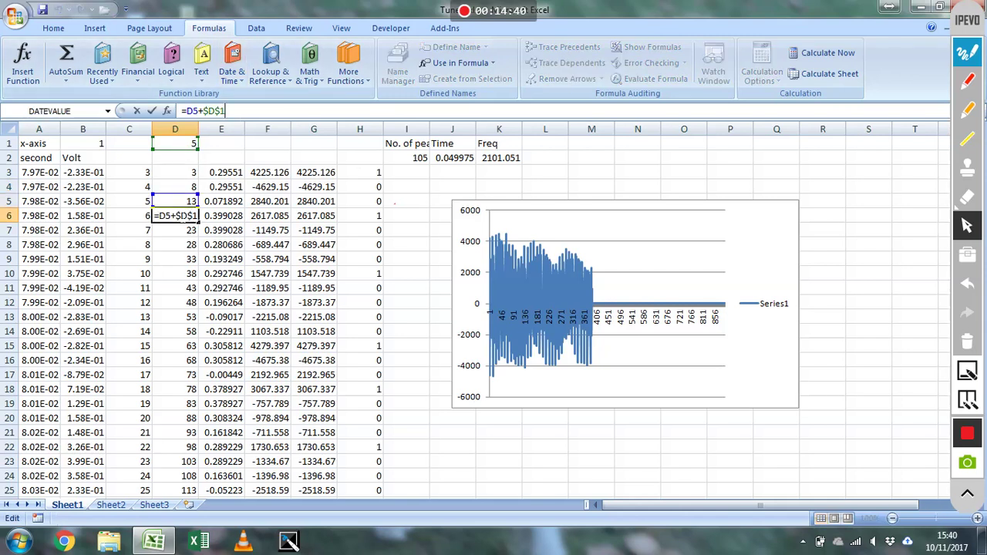
key(Return)
- Try step values 10, 20 and 5 in D1
click(186, 145)
text(10)
key(ctrl+Return)
click(186, 153)
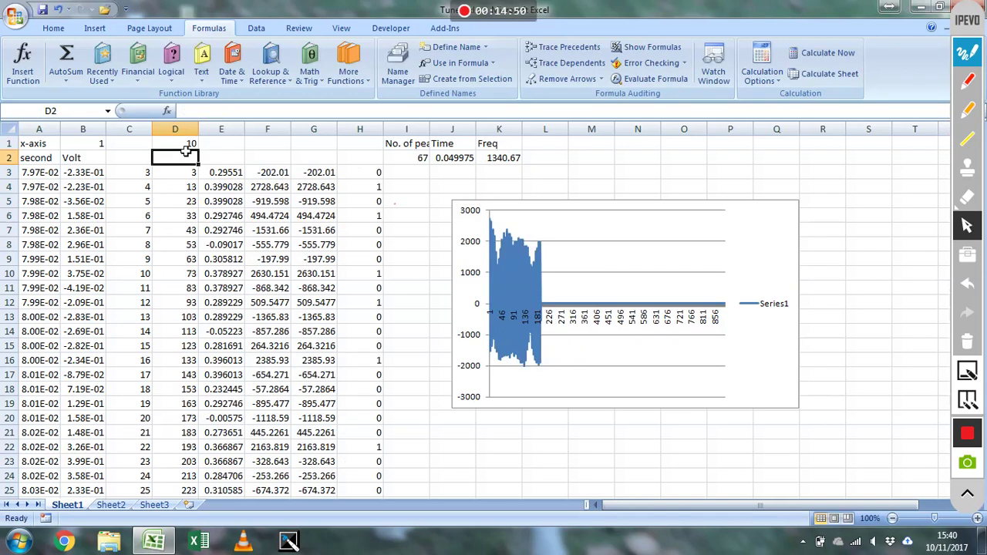
key(Return)
click(186, 148)
text(20)
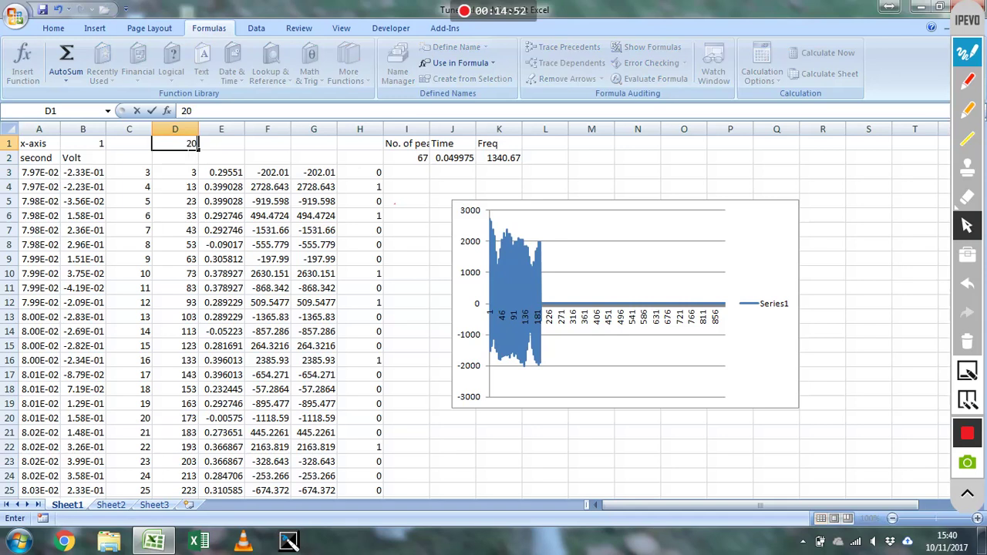
key(Return)
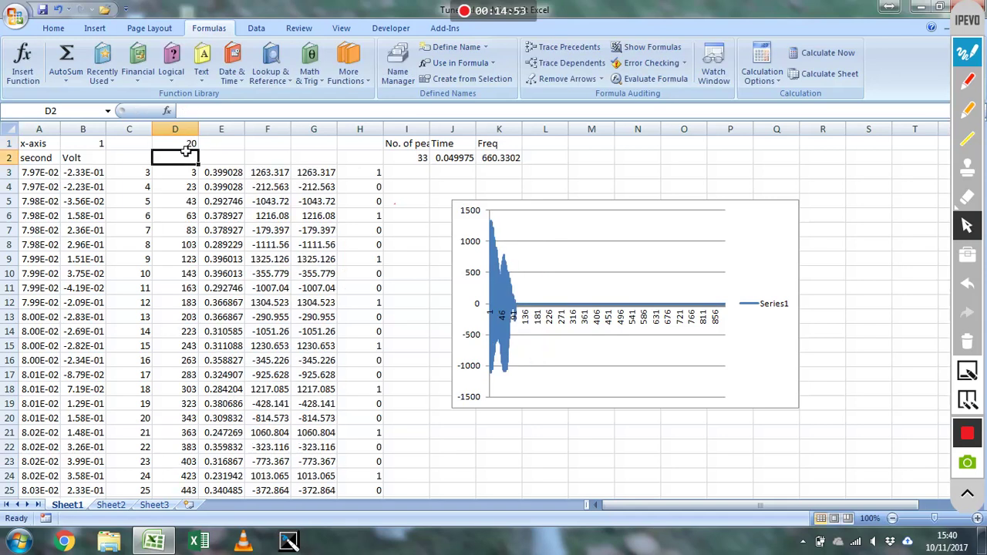
click(186, 149)
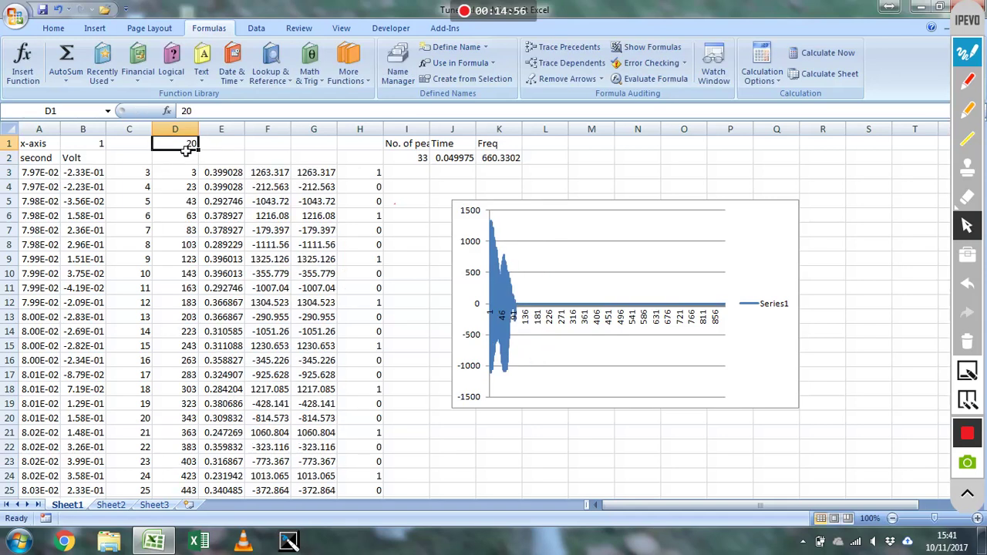
text(5)
key(Return)
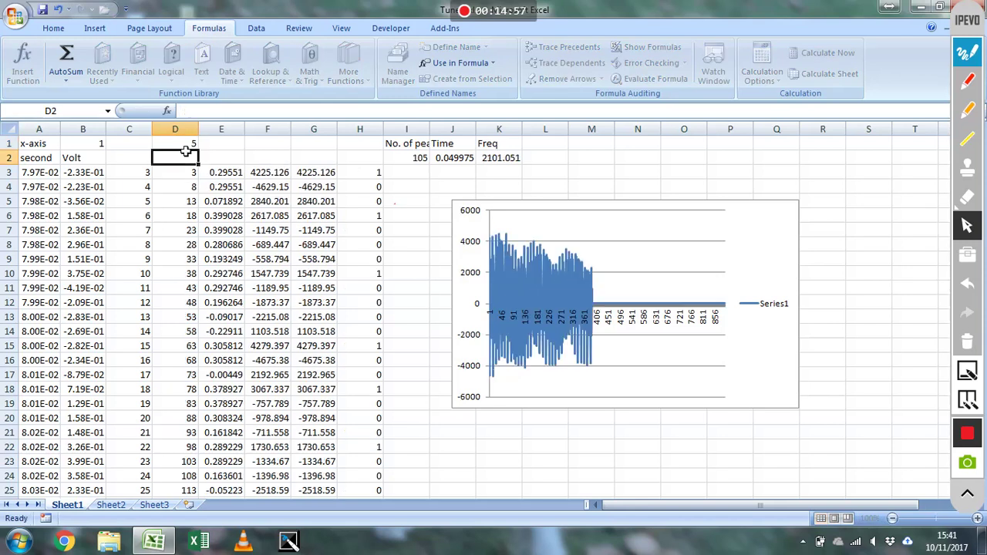
- Try 10 and 15, then settle on 12 in D1, giving 44 peaks
click(186, 149)
text(10)
key(ctrl+Return)
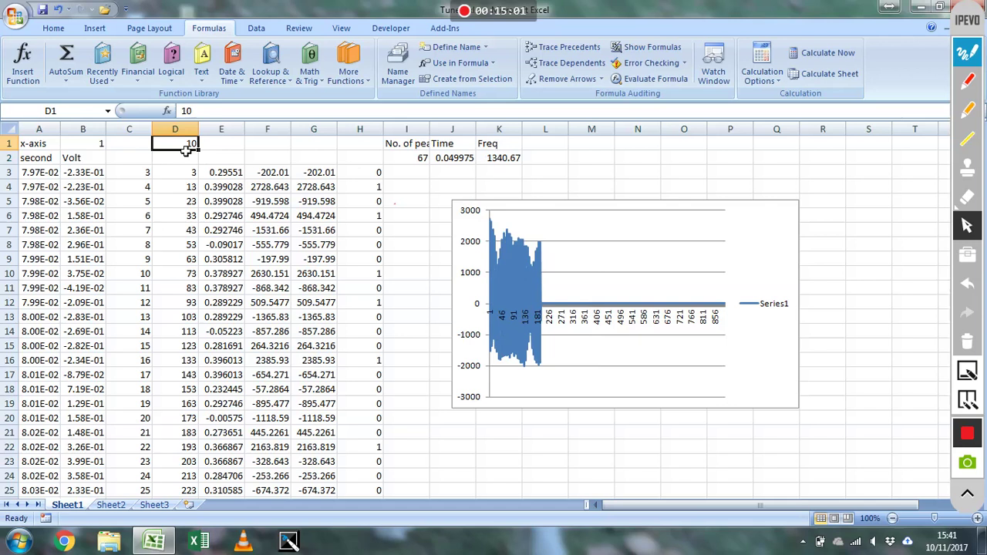
text(15)
key(ctrl+Return)
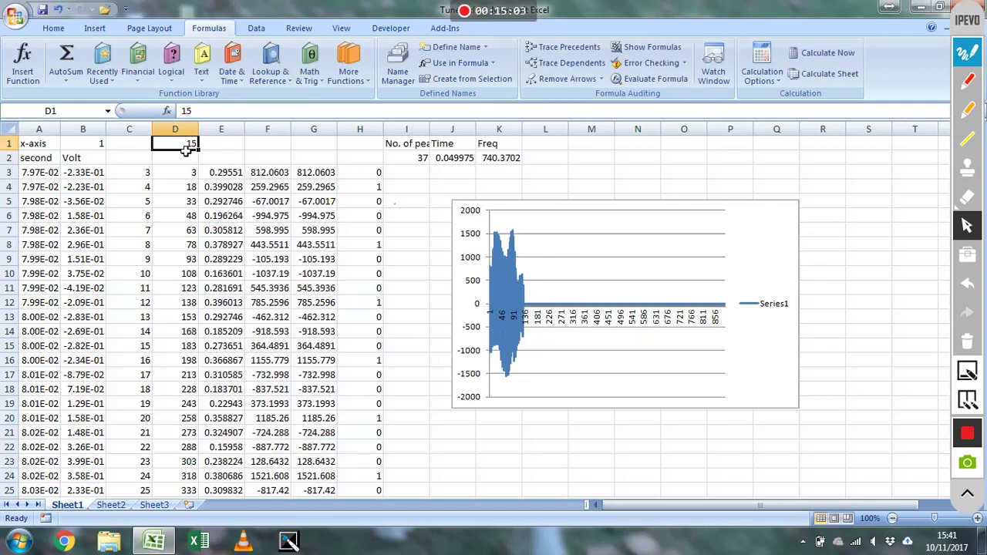
text(12)
key(Return)
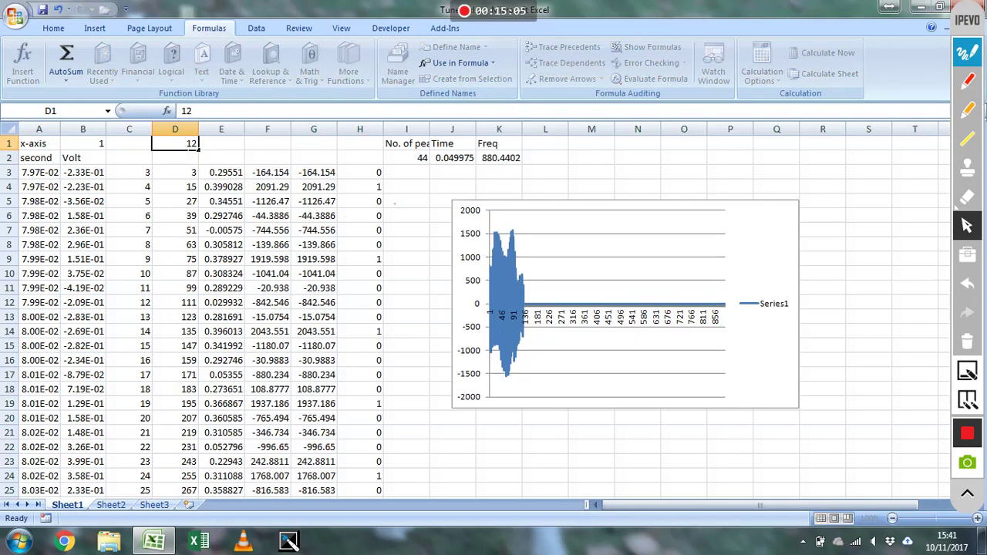
key(Return)
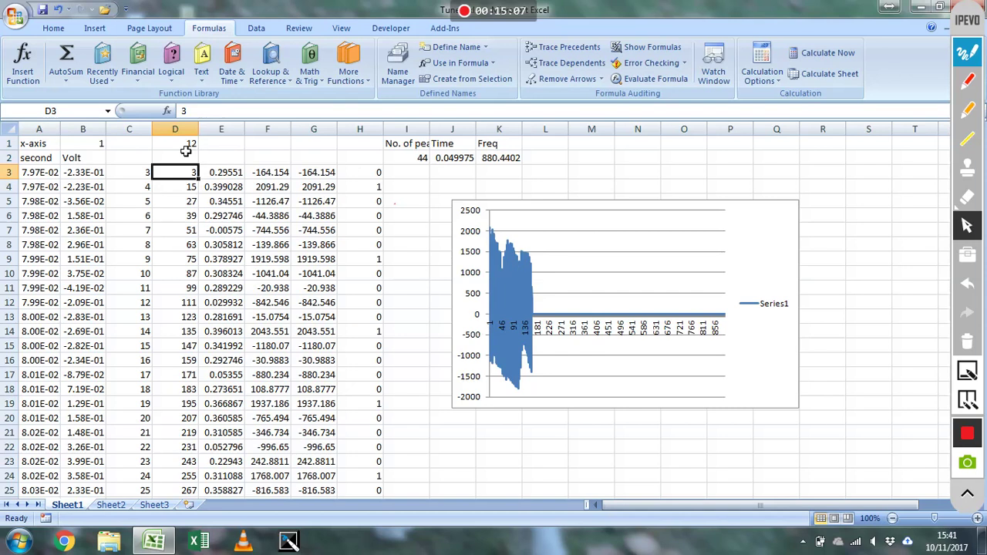
key(Right)
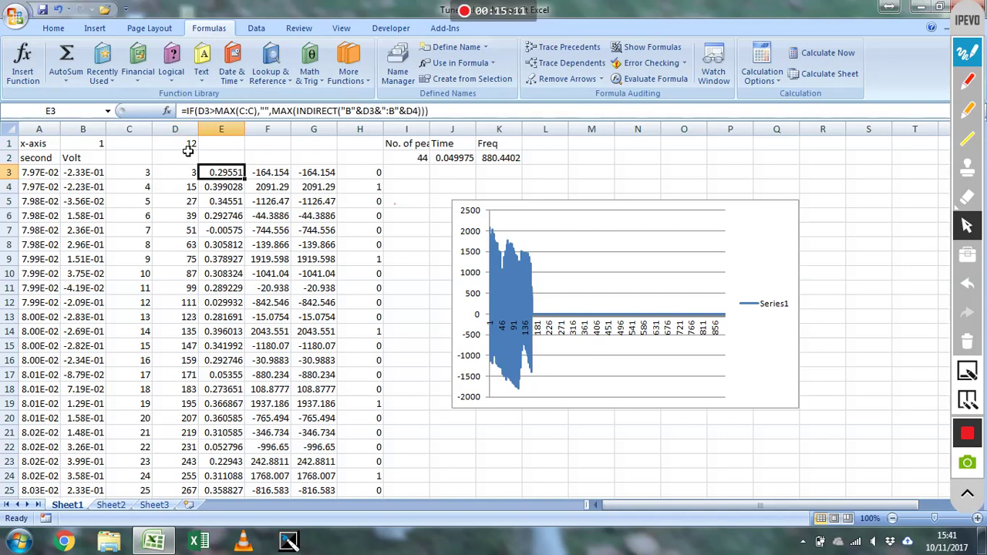
- Examine the empty value_if_true argument of E3's IF/MAX formula without changing it
click(247, 113)
click(258, 111)
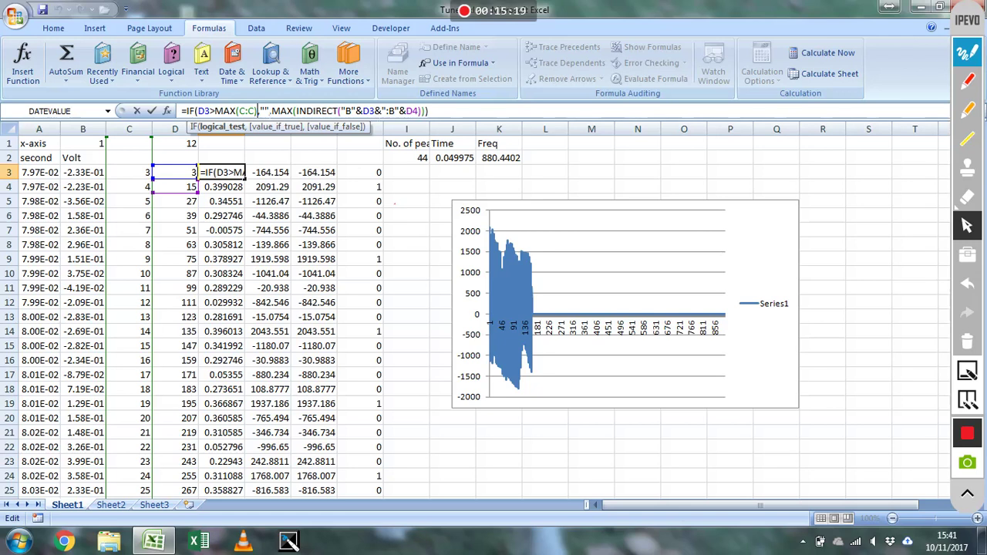
key(shift+Right)
key(shift+Right)
key(shift+Right)
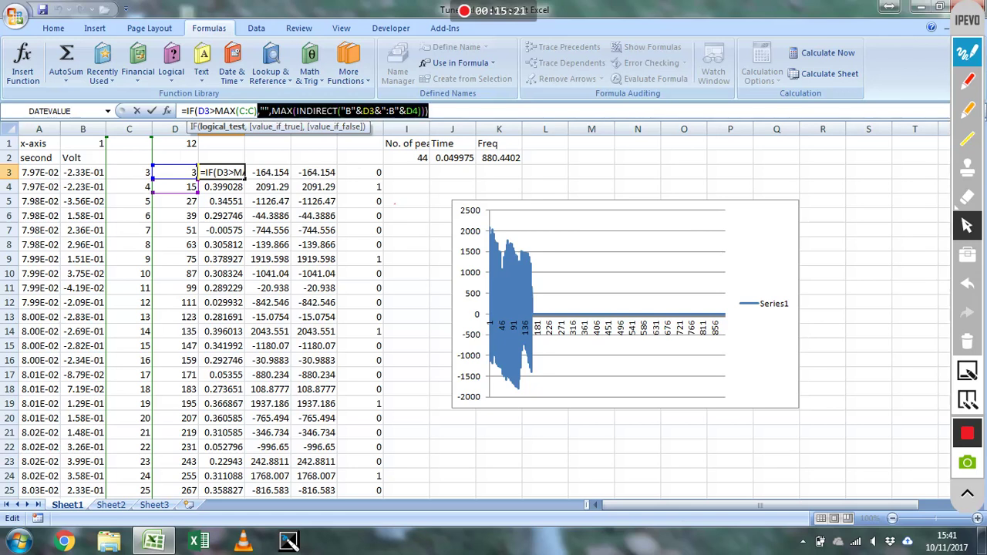
key(Escape)
- Set D1 to 1, then to 5, giving 105 peaks and frequency 2101.051
click(177, 143)
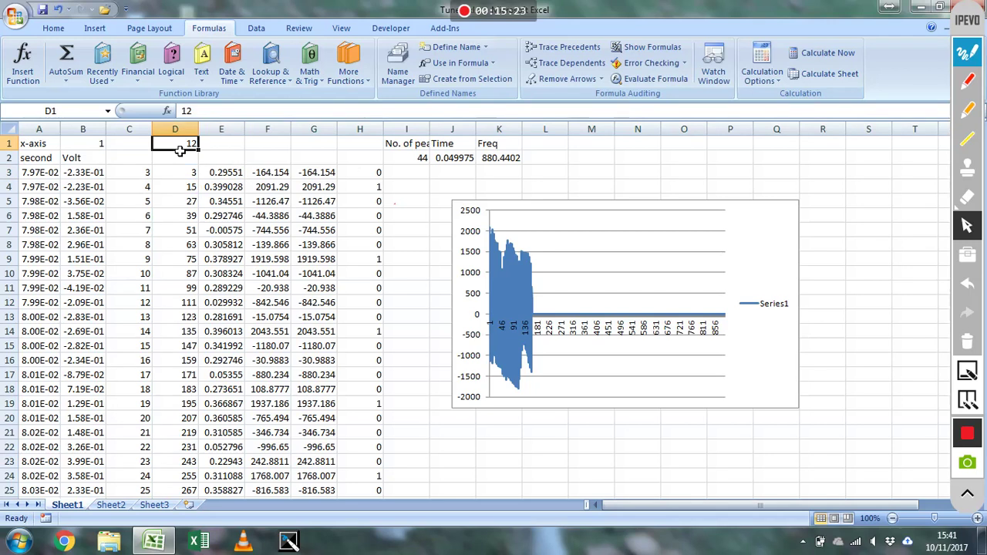
text(1)
key(ctrl+Return)
key(Return)
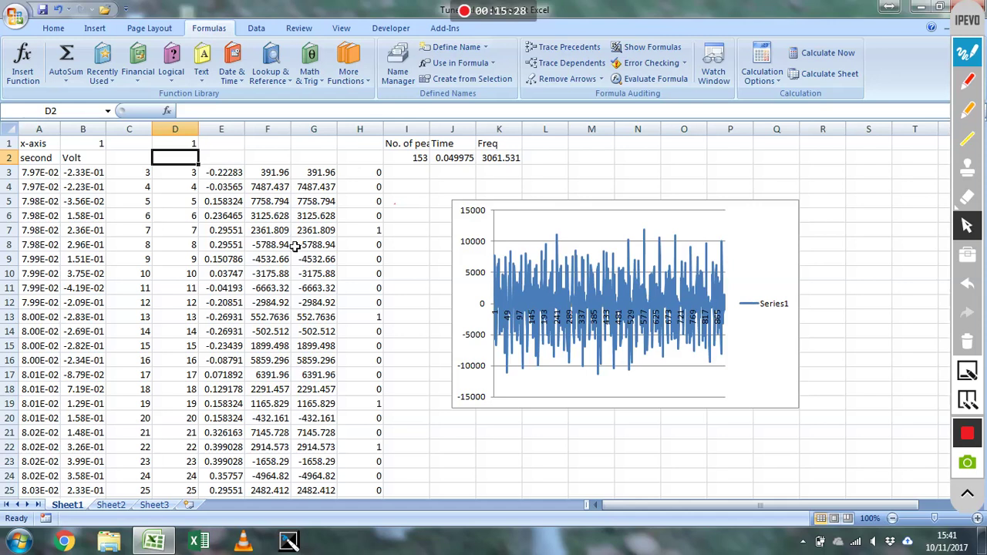
key(Down)
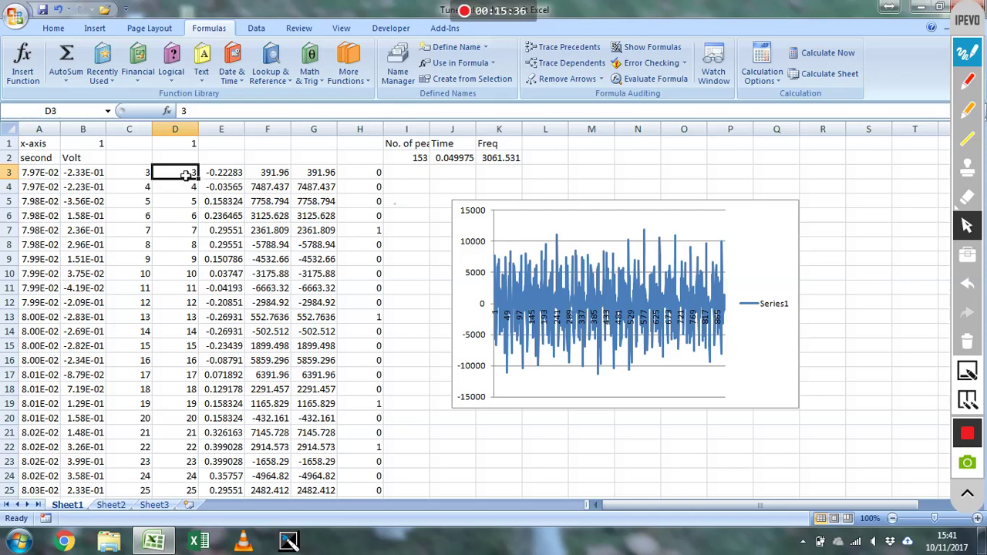
click(217, 176)
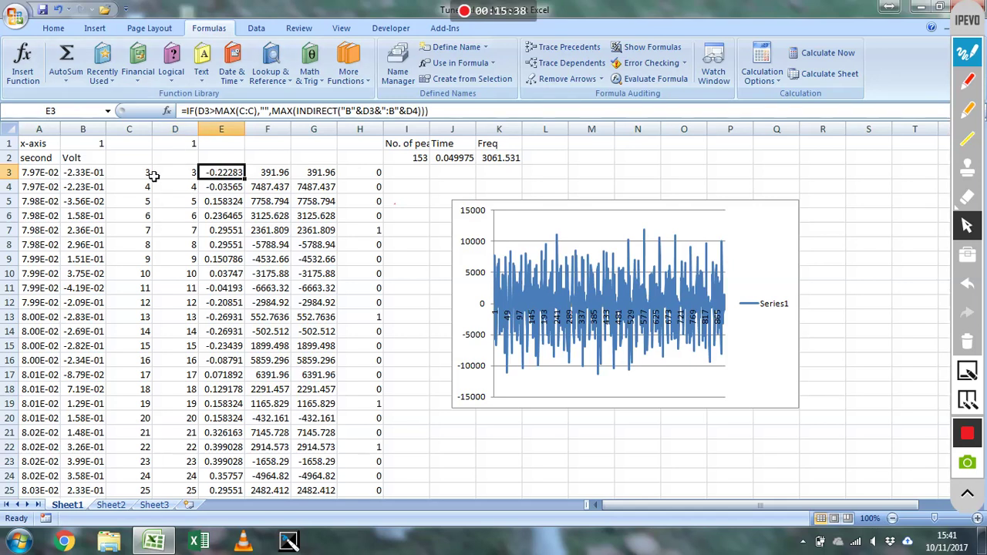
click(174, 145)
text(5)
key(ctrl+Return)
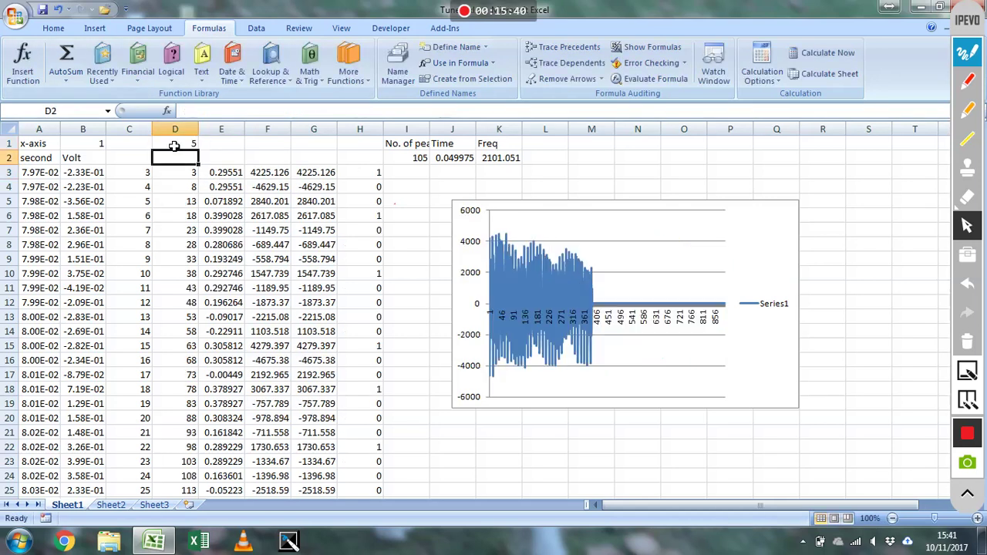
- Add a closing parenthesis after C:C in E3's formula and commit it
click(219, 177)
click(254, 110)
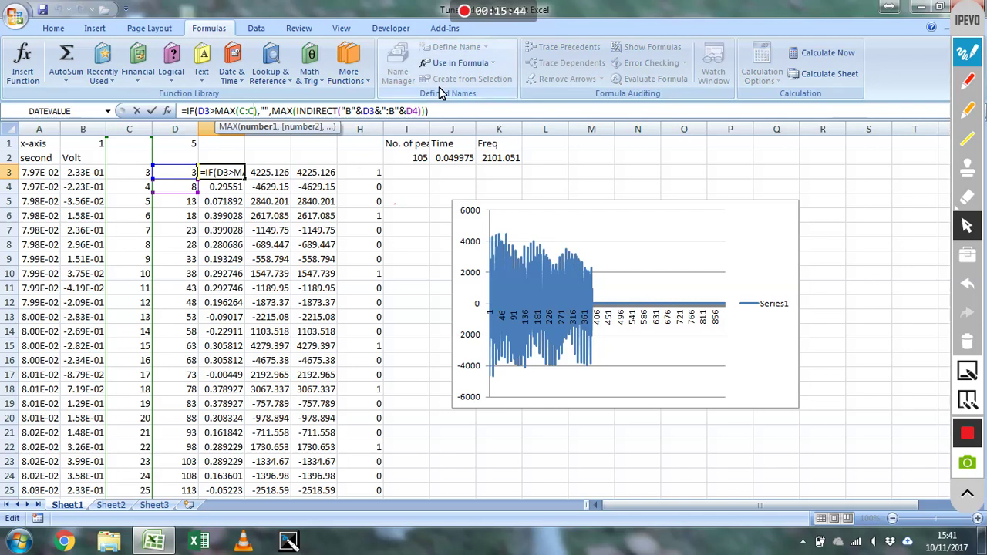
text())
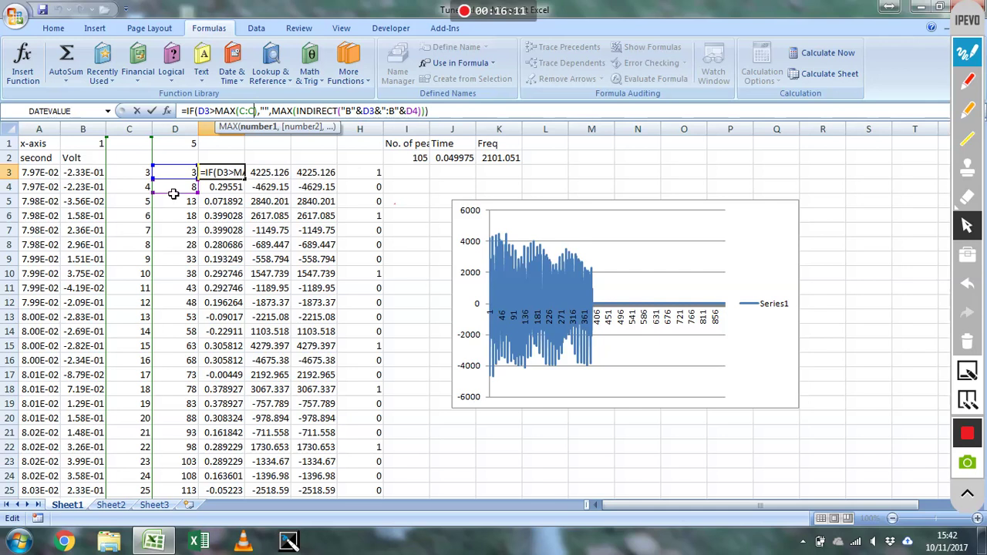
key(Return)
key(Up)
key(Right)
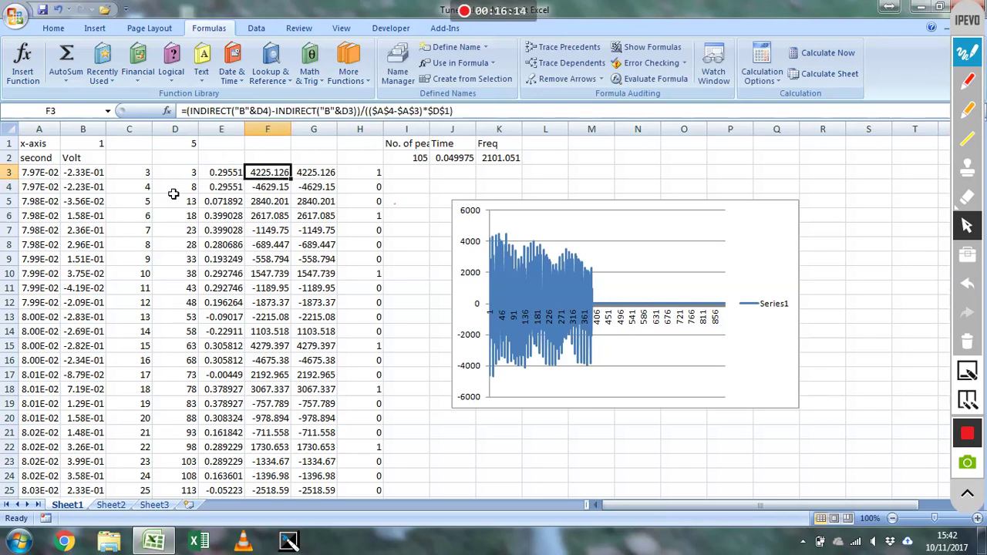
click(323, 176)
click(271, 177)
click(221, 174)
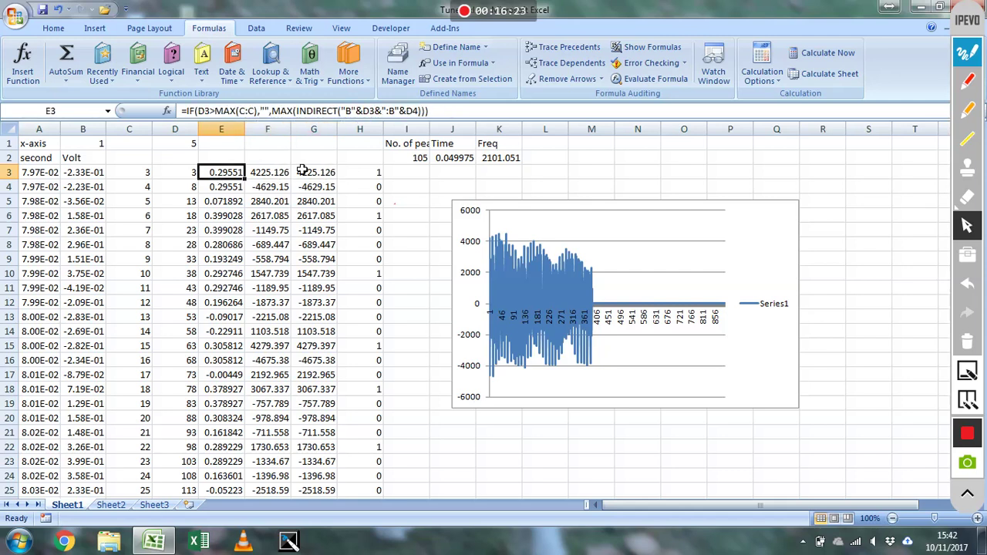
key(F2)
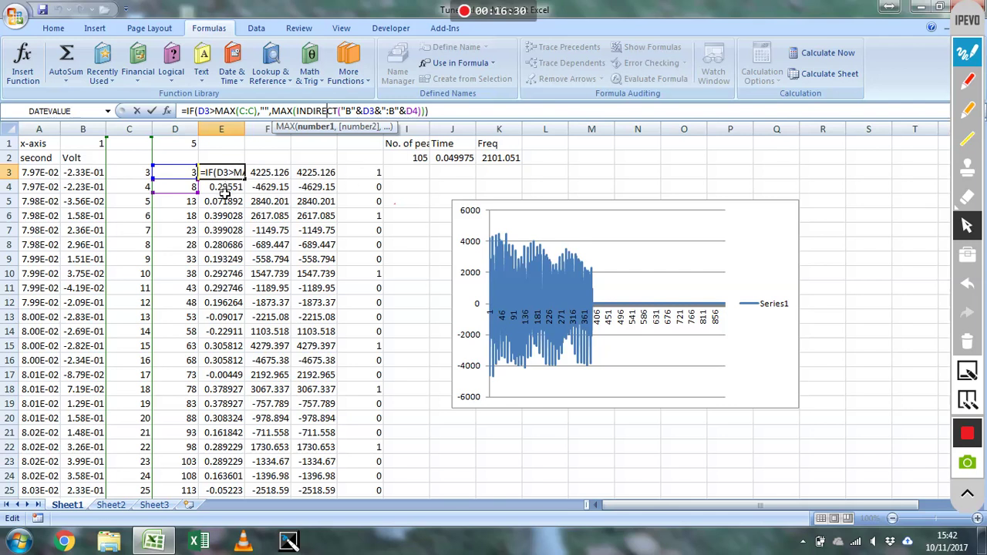
key(Escape)
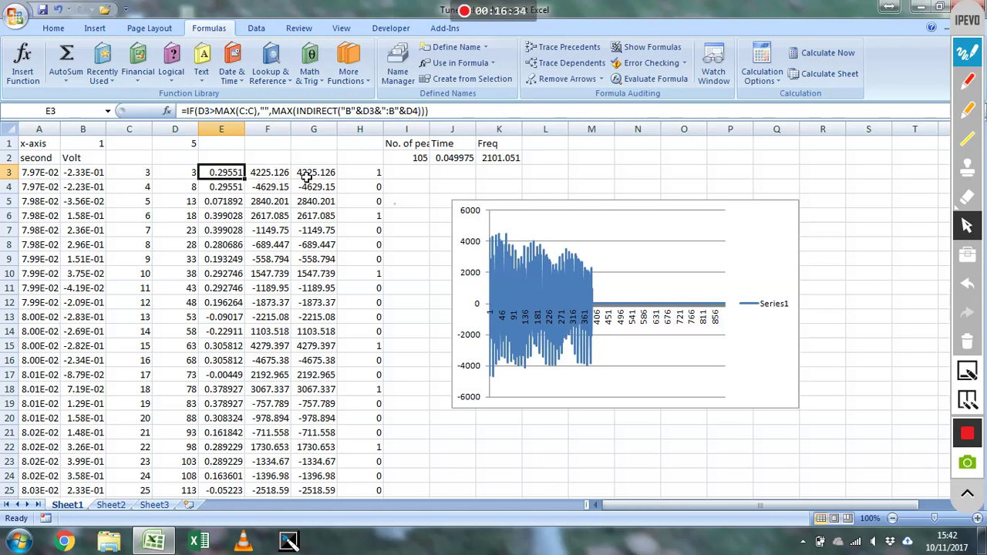
click(306, 175)
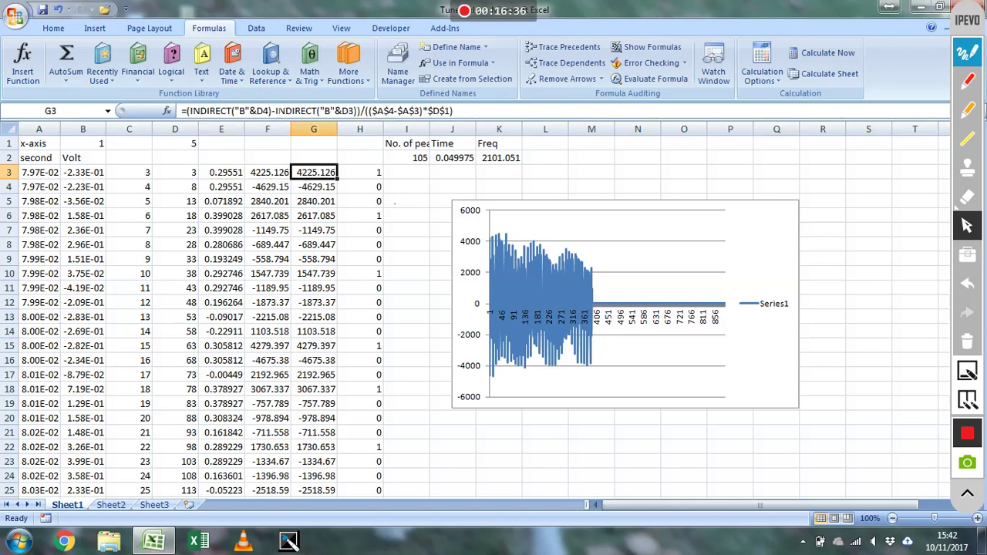
click(455, 111)
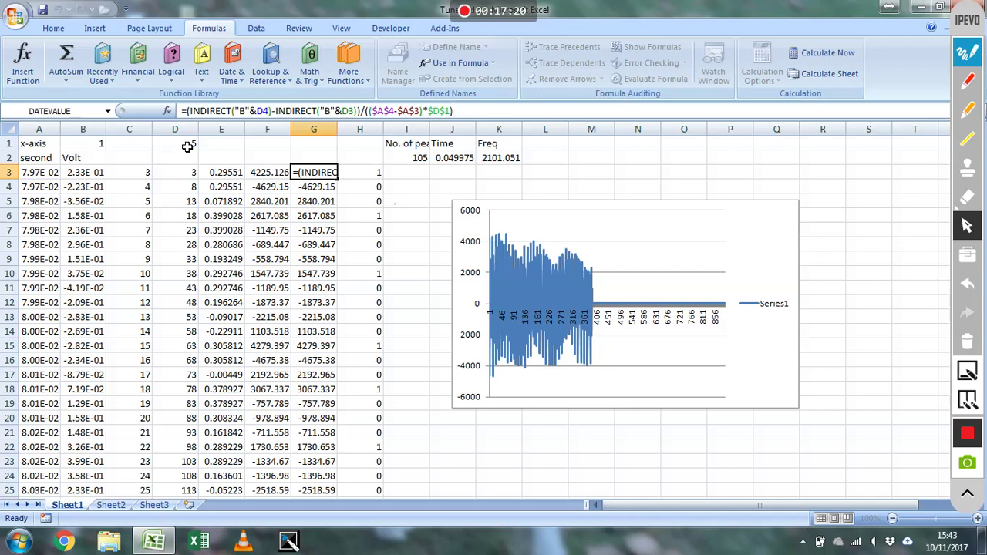
key(Return)
key(Up)
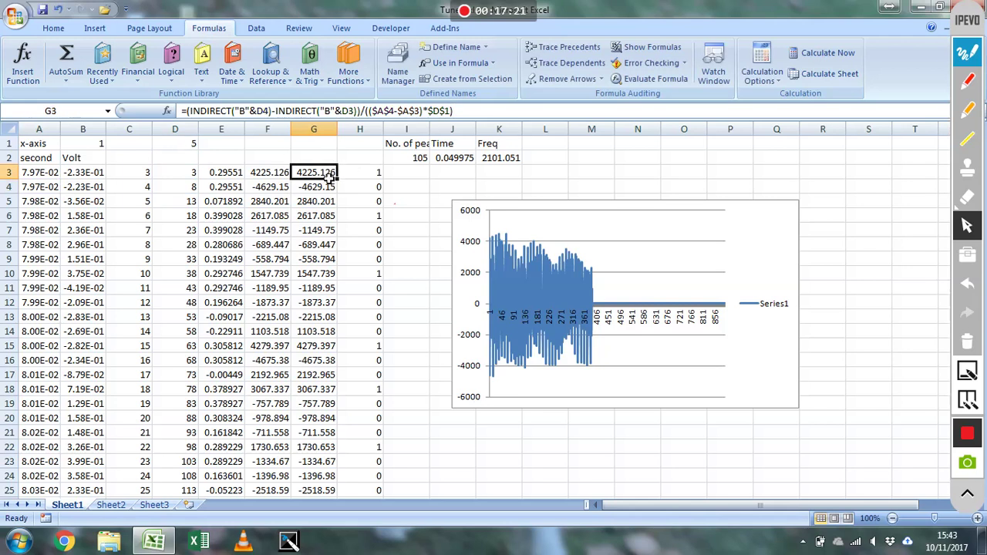
key(Down)
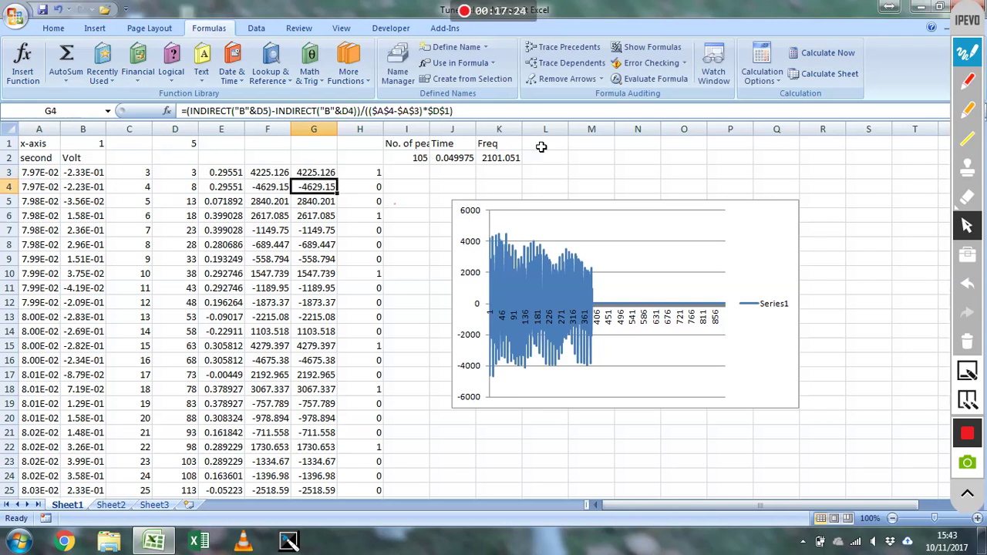
key(Up)
key(Down)
key(Up)
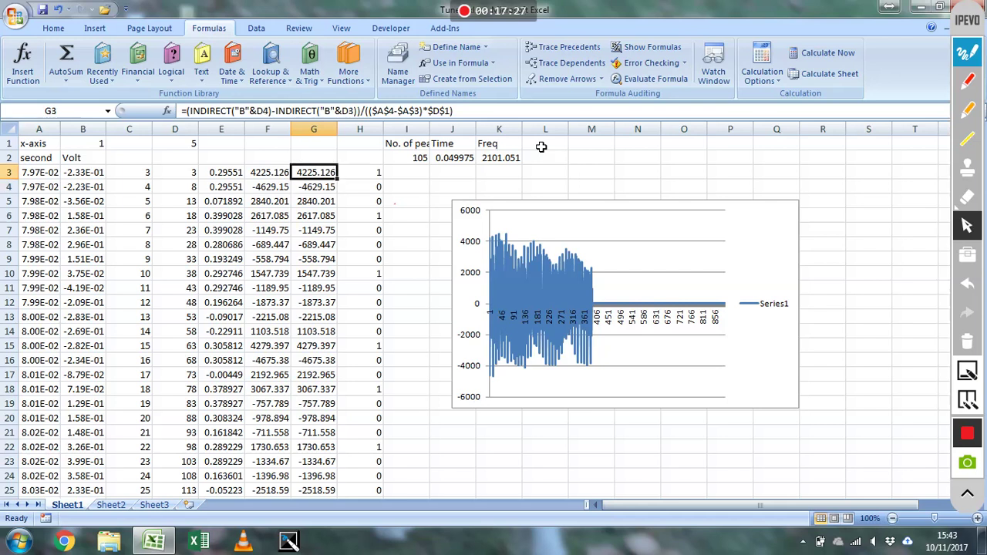
click(310, 190)
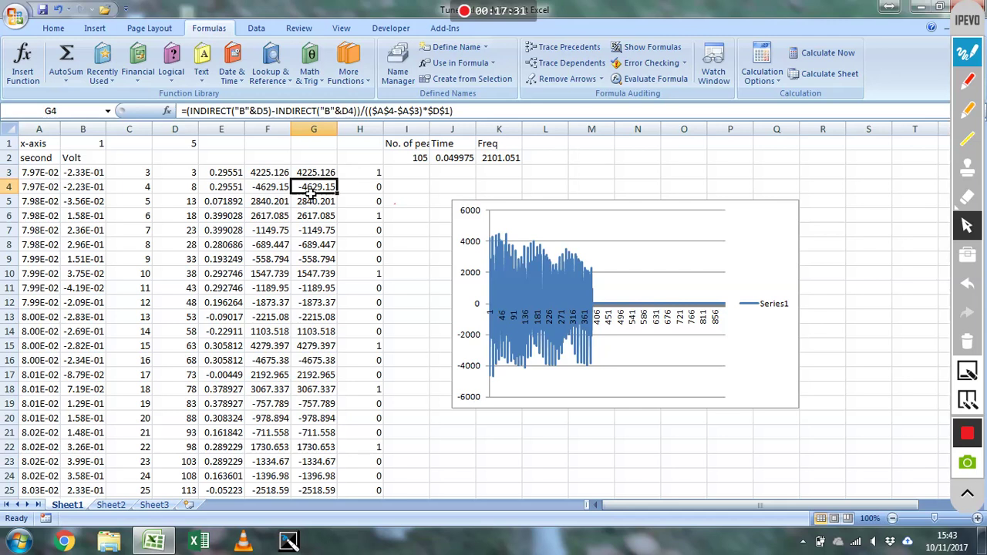
click(330, 206)
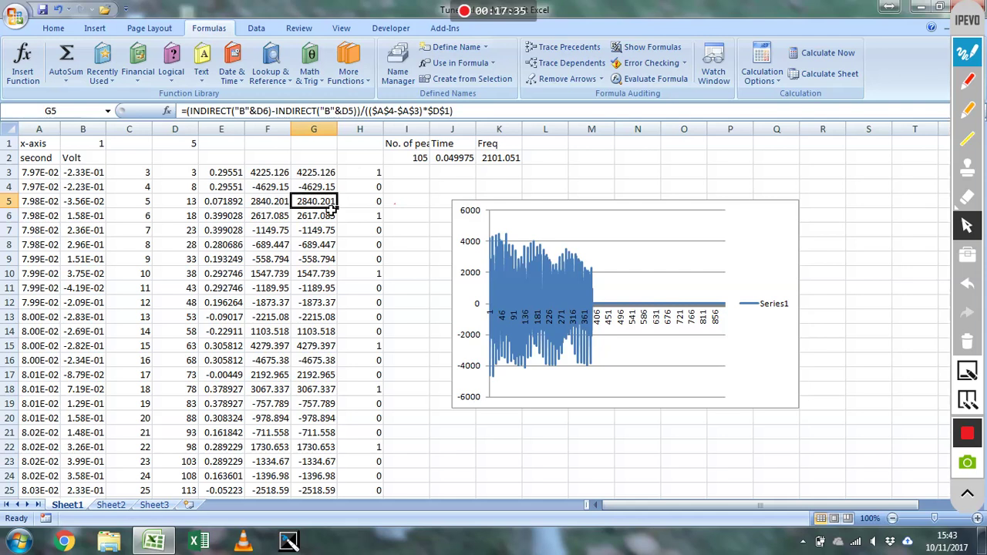
click(329, 220)
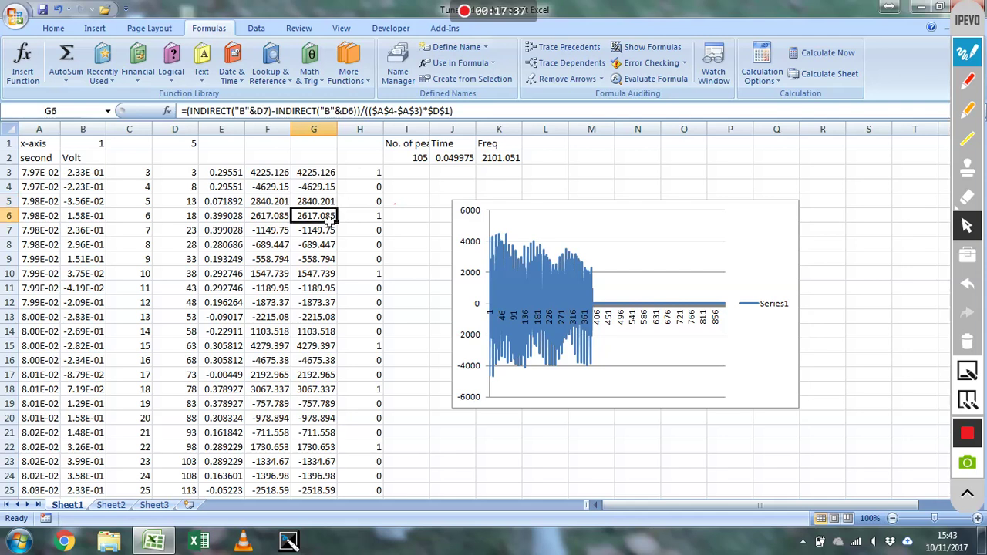
click(328, 233)
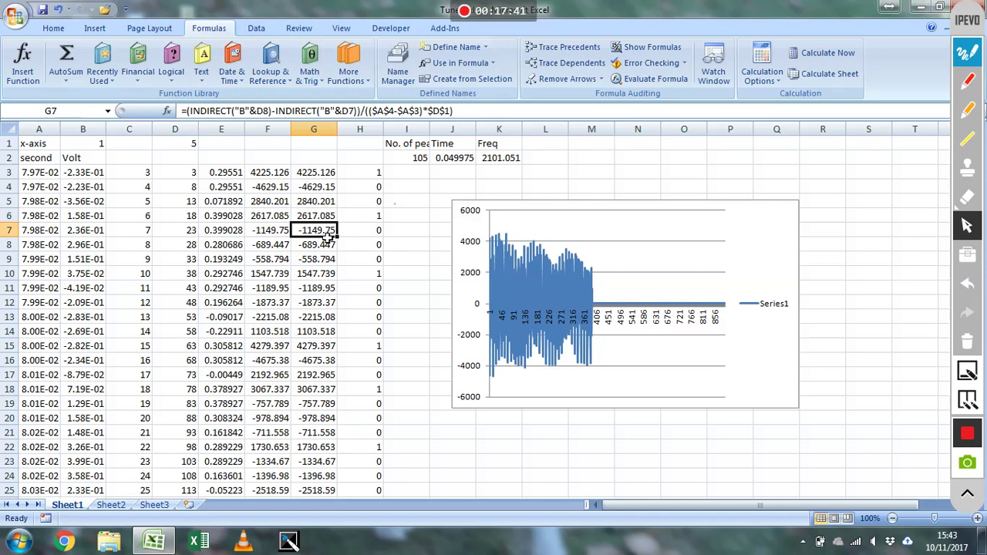
click(368, 173)
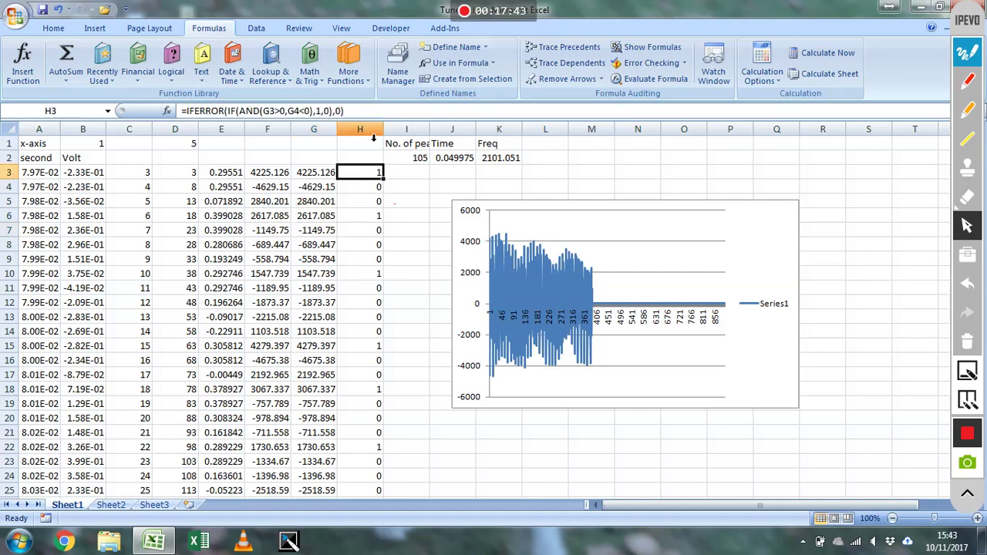
double_click(368, 172)
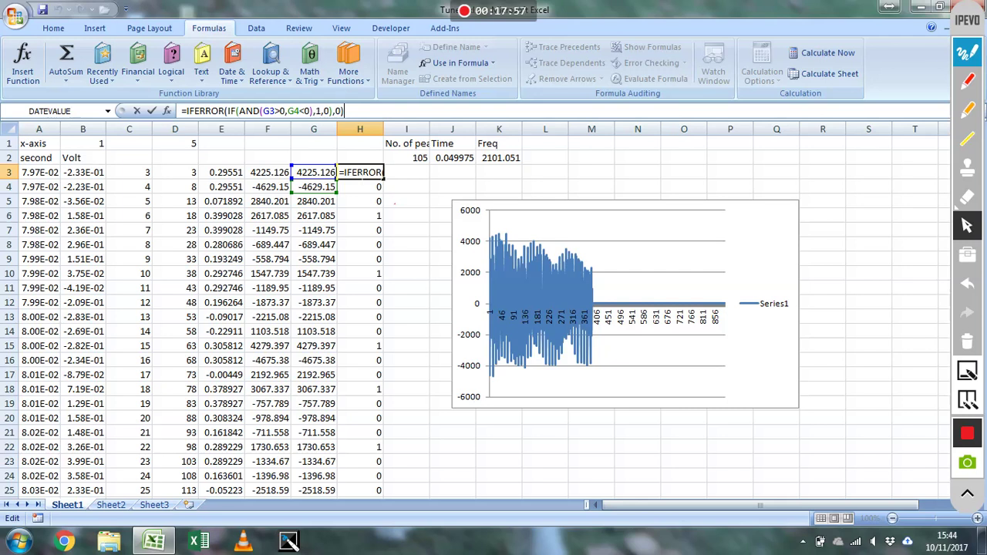
key(Escape)
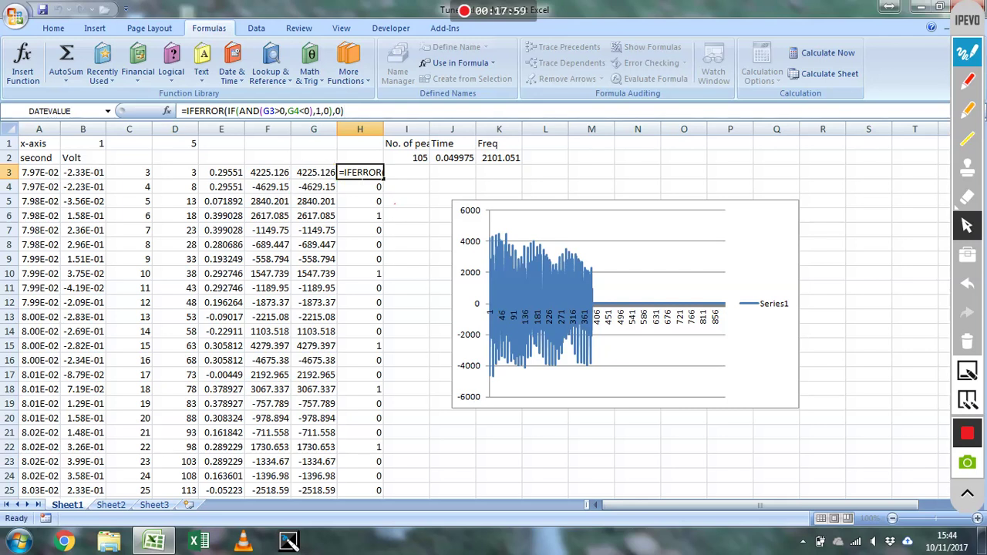
key(Return)
key(Up)
key(Right)
key(Up)
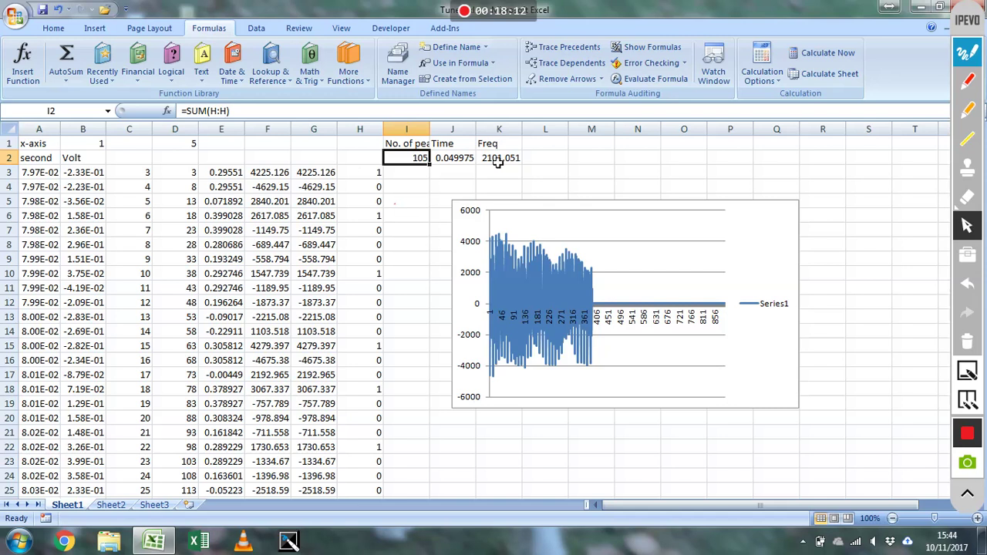
drag(129, 129, 195, 139)
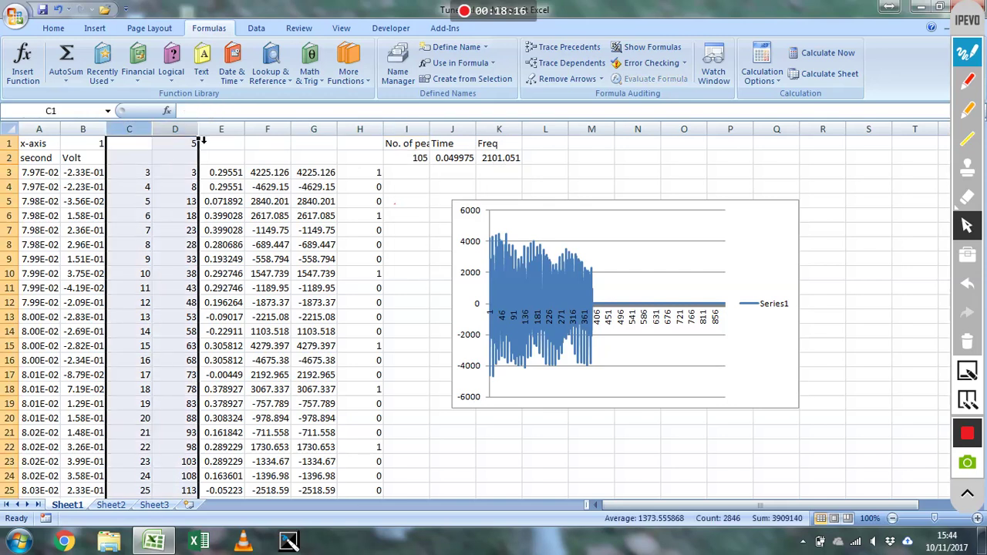
click(274, 141)
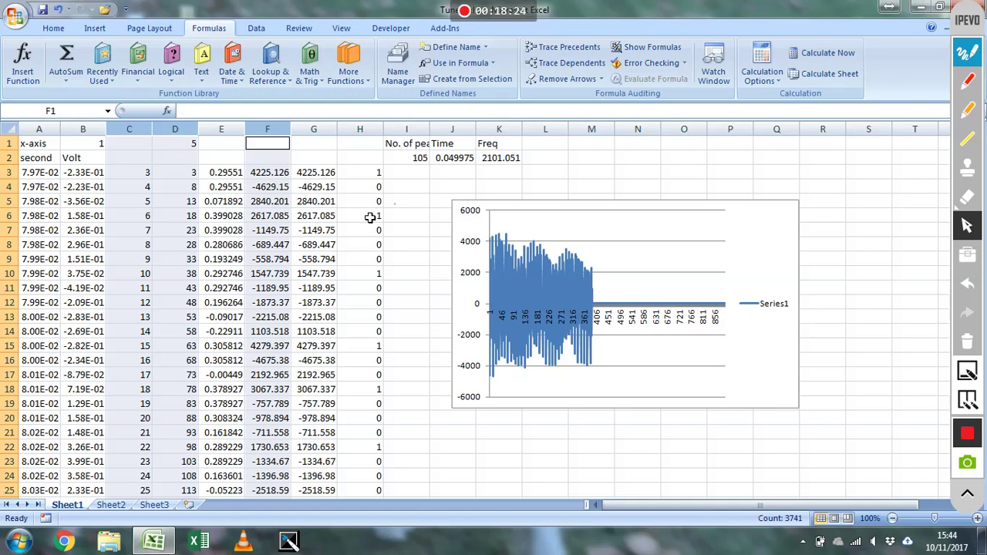
click(188, 144)
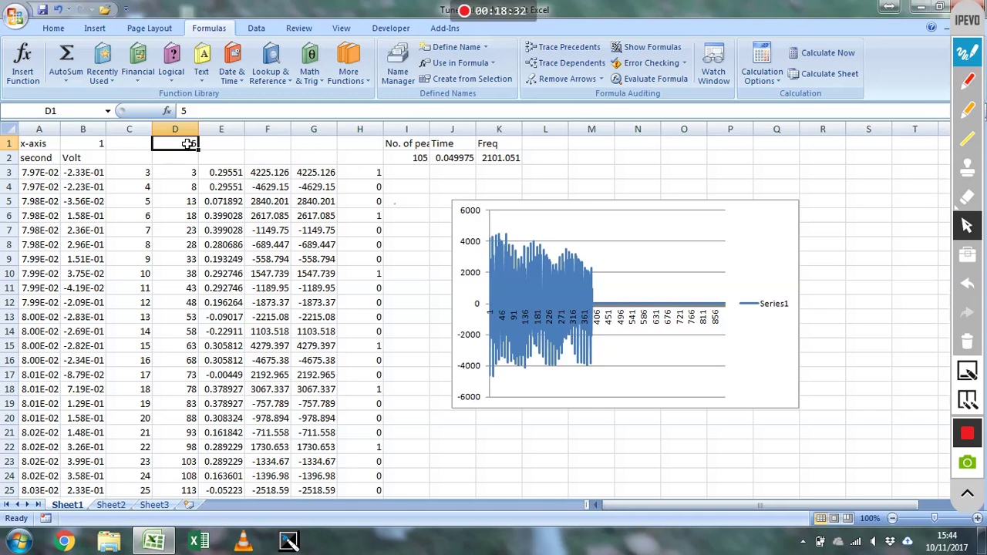
- Enter 10 in D1 for 67 peaks and 1340.67 frequency, checking K2's =I2/J2
text(10)
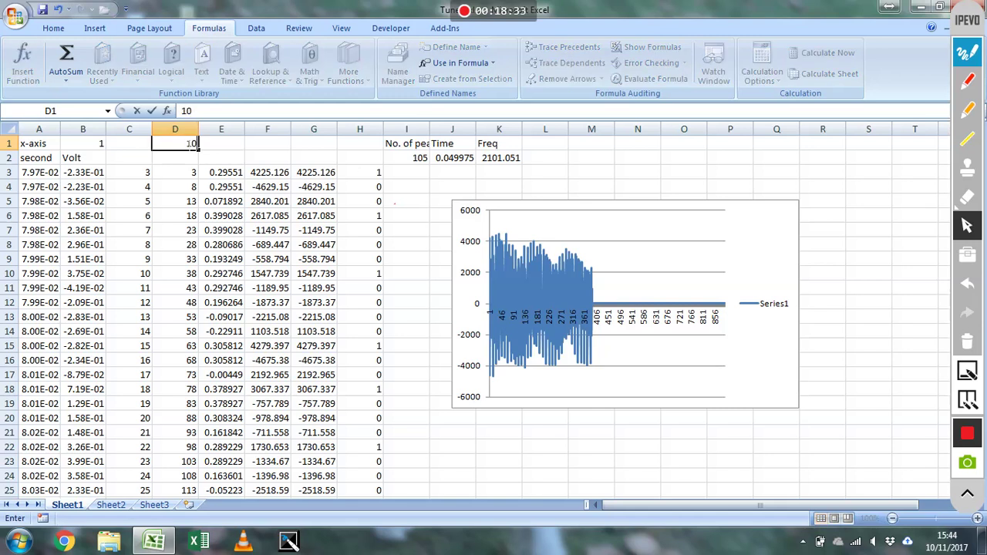
key(Return)
key(Return)
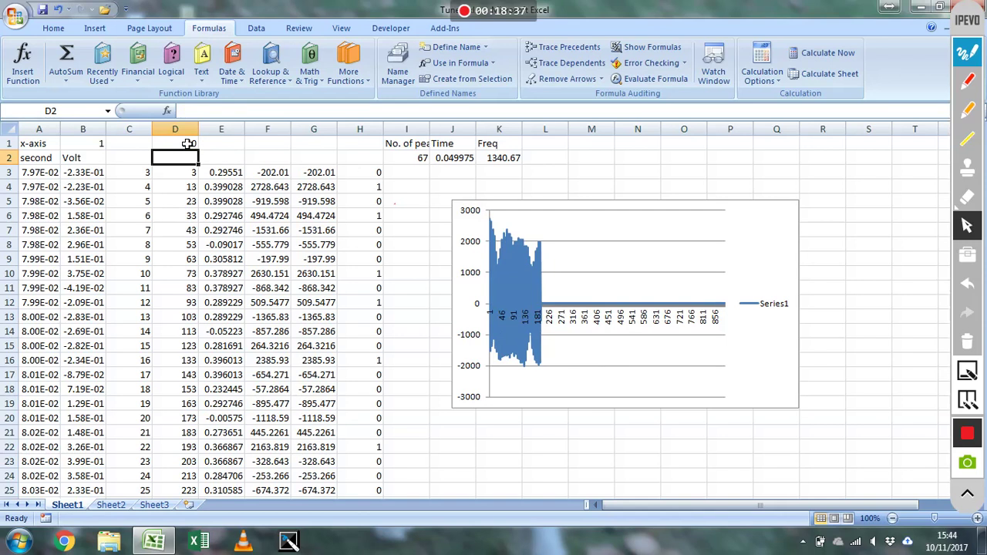
click(512, 160)
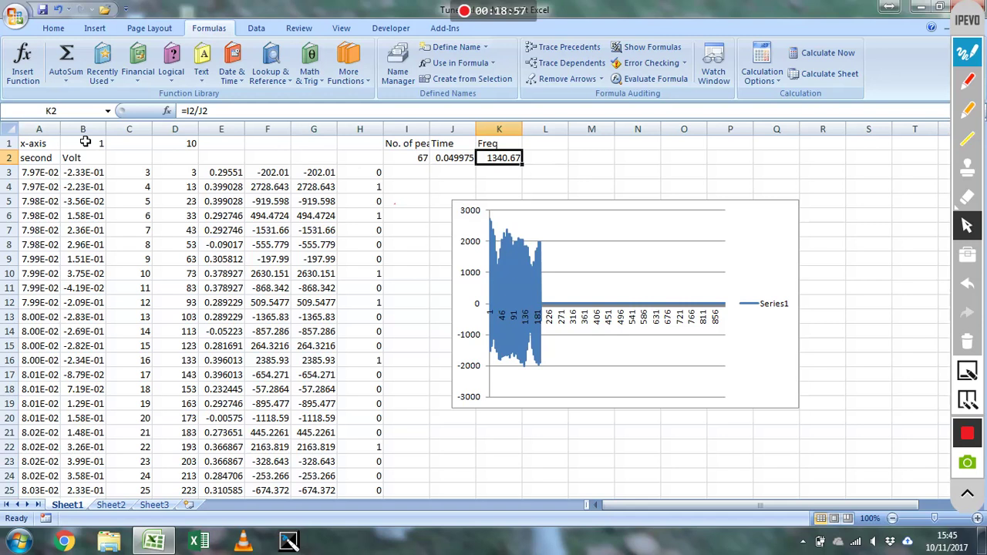
click(37, 143)
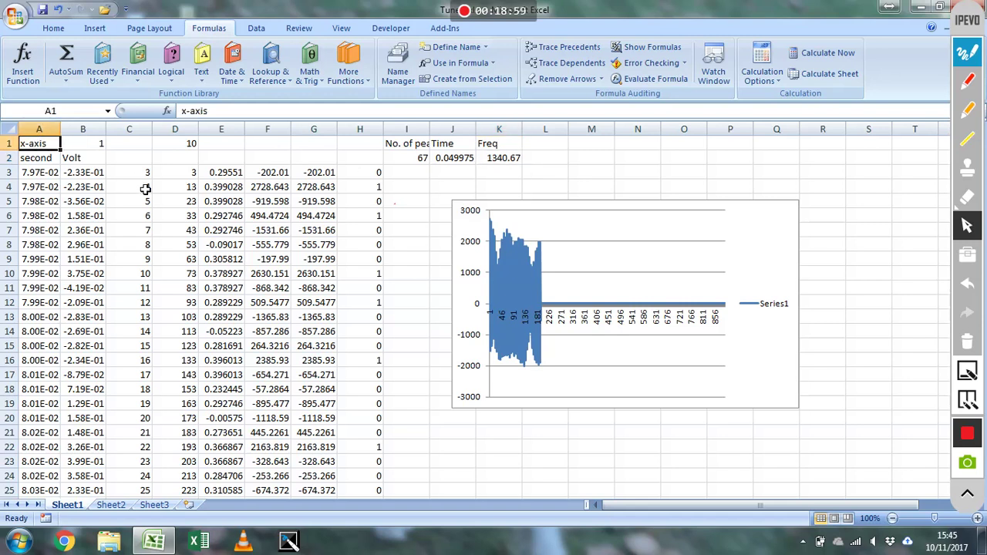